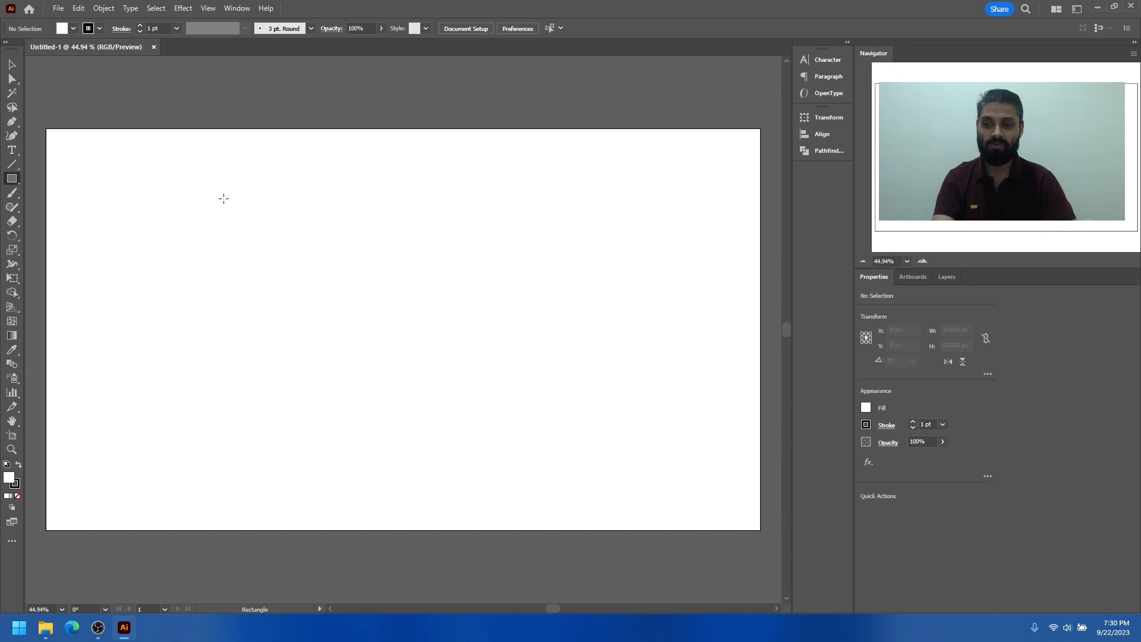
Draw a square about 469 px wide on the artboard and position it in the artboard's left half.
drag(148, 180, 396, 313)
key(v)
click(459, 280)
drag(293, 440, 458, 425)
click(458, 425)
drag(284, 219, 296, 252)
drag(500, 178, 250, 443)
click(612, 281)
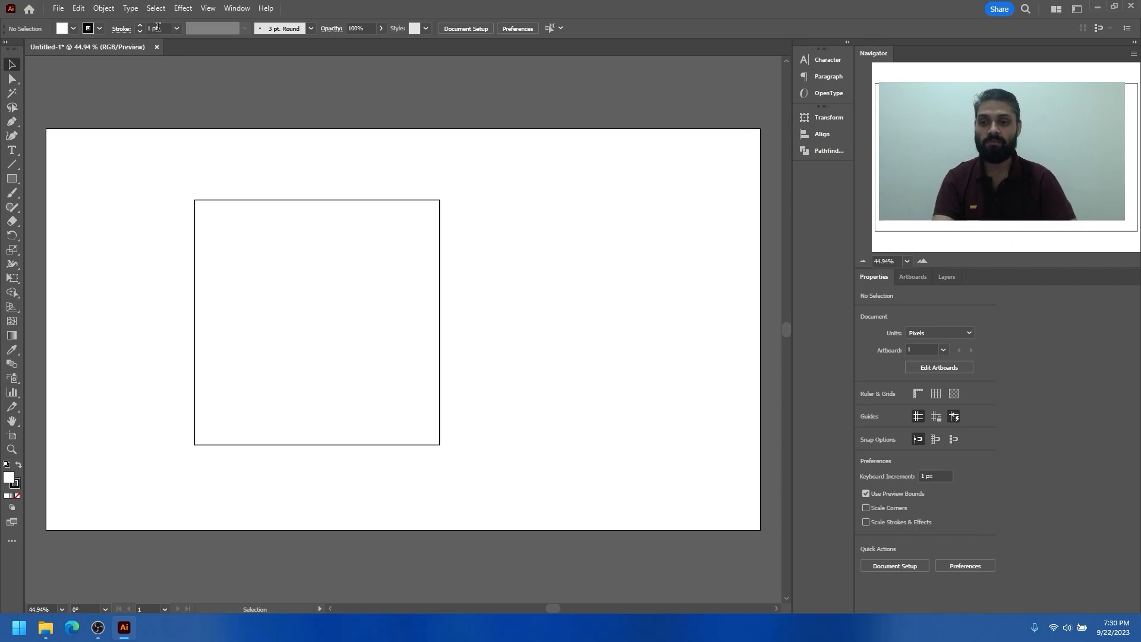
Try several swatch colours as the square's fill and settle on teal.
click(295, 240)
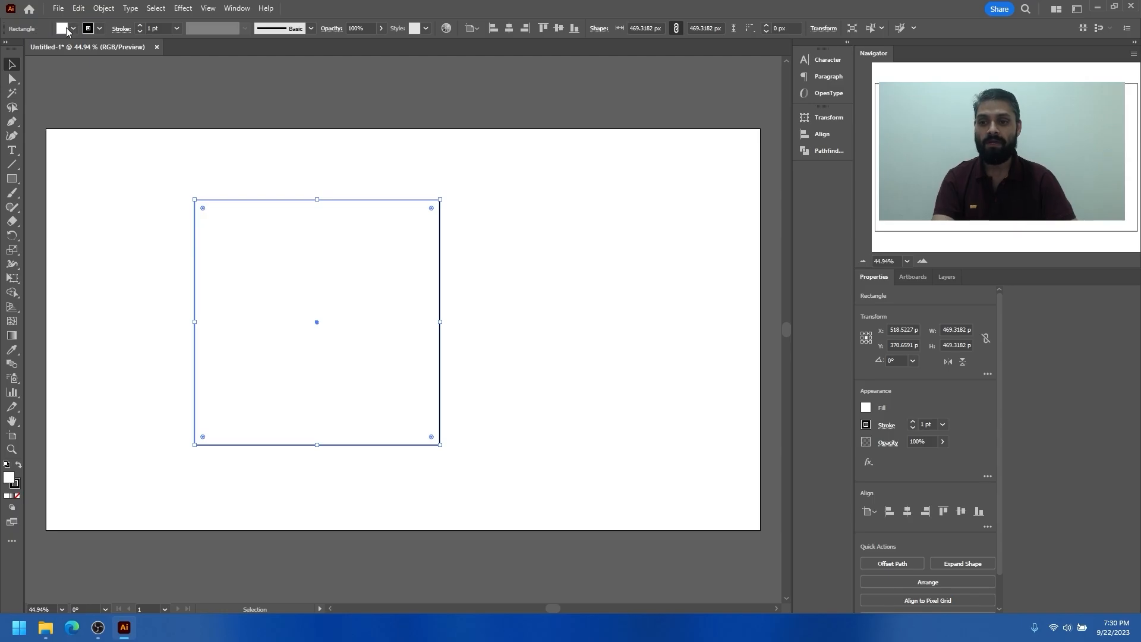
click(67, 31)
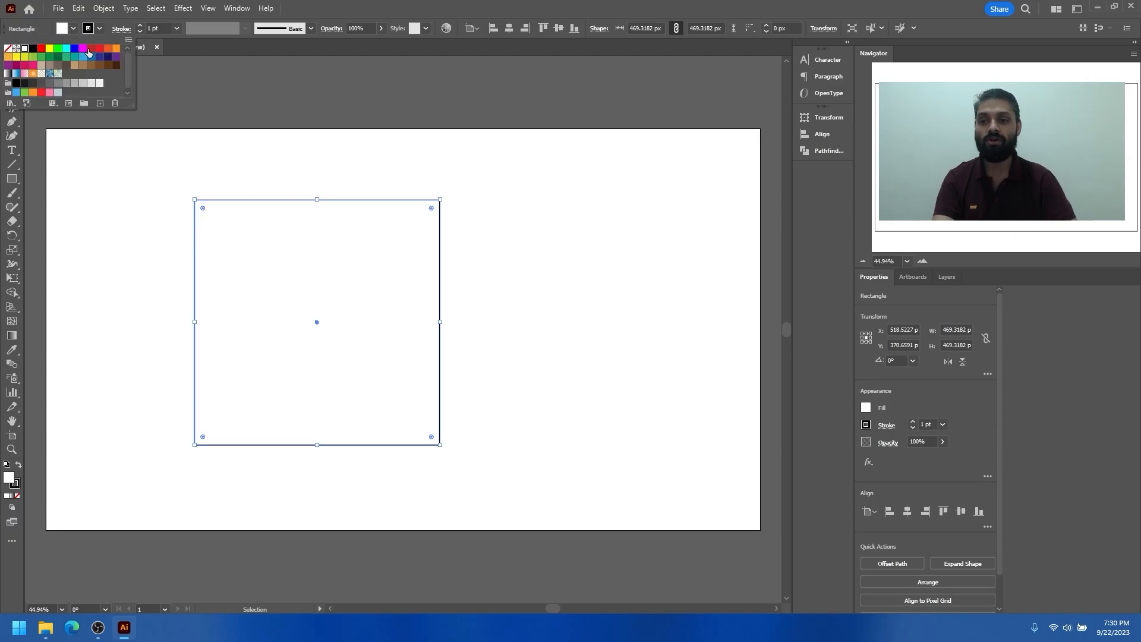
click(58, 57)
click(83, 48)
click(99, 65)
click(66, 65)
click(33, 56)
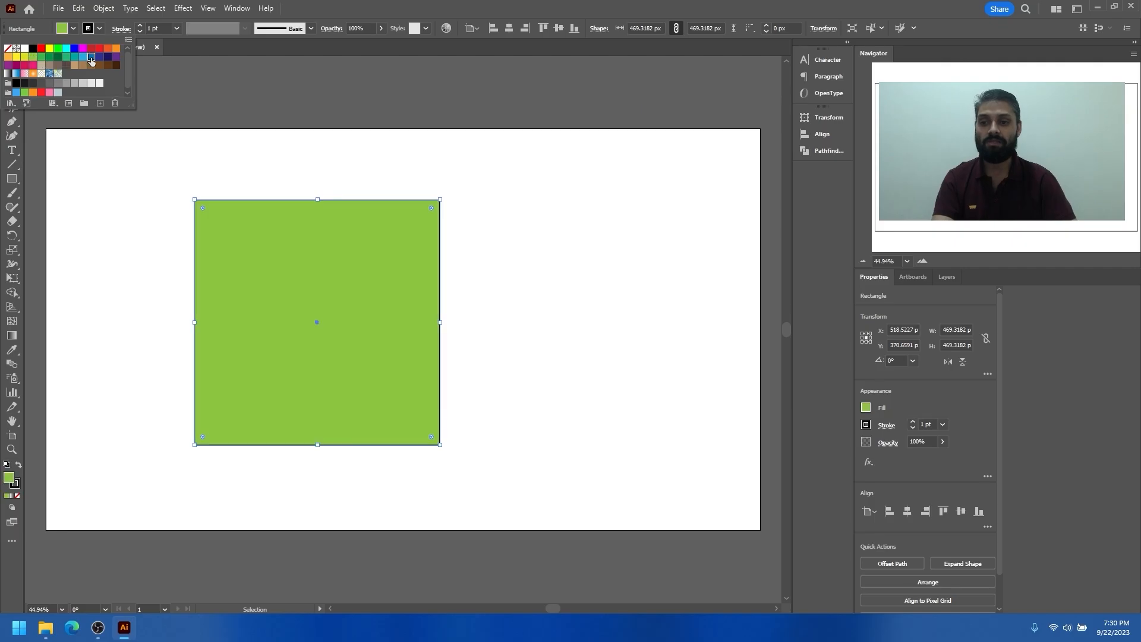
click(107, 48)
click(66, 64)
click(108, 65)
click(108, 56)
click(75, 57)
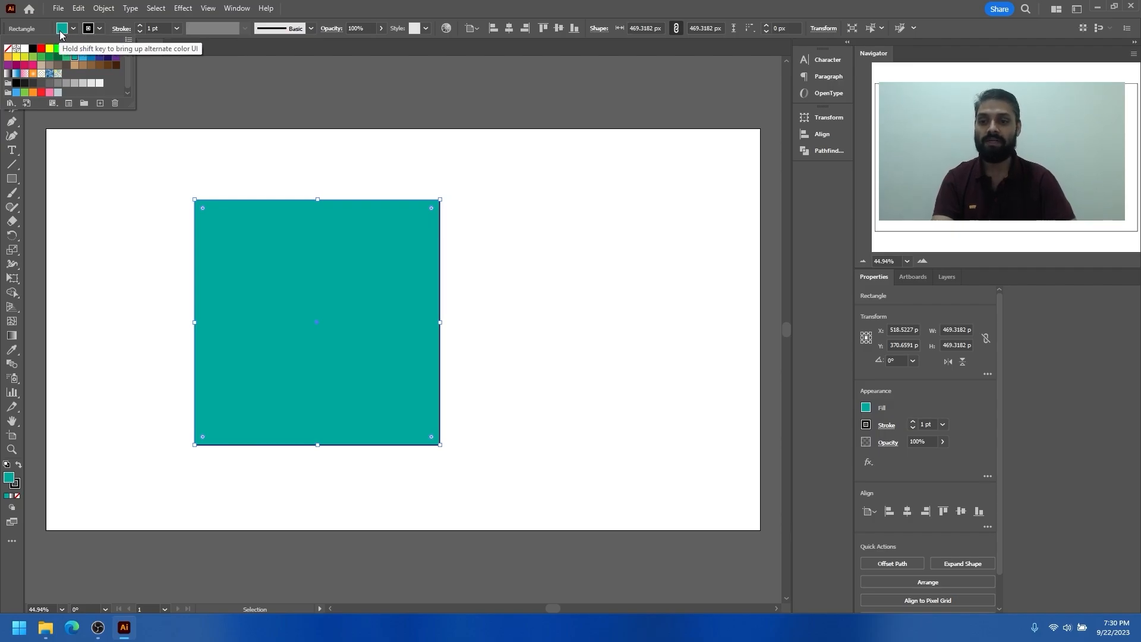
Set the square's stroke colour to dark green.
click(99, 32)
click(100, 32)
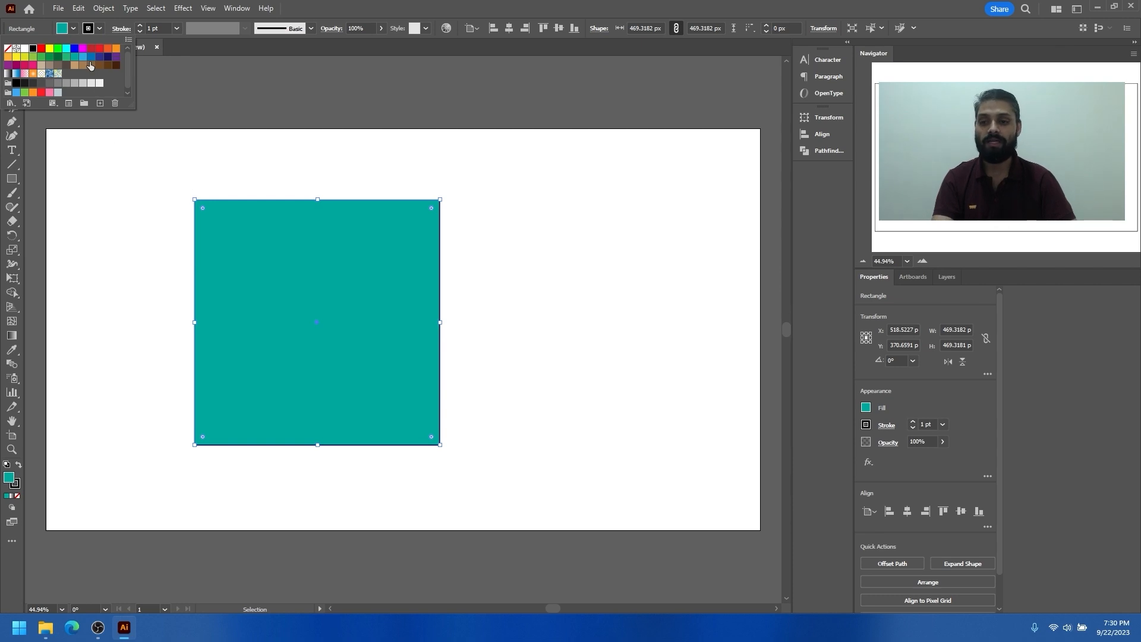
click(107, 48)
click(83, 62)
click(235, 181)
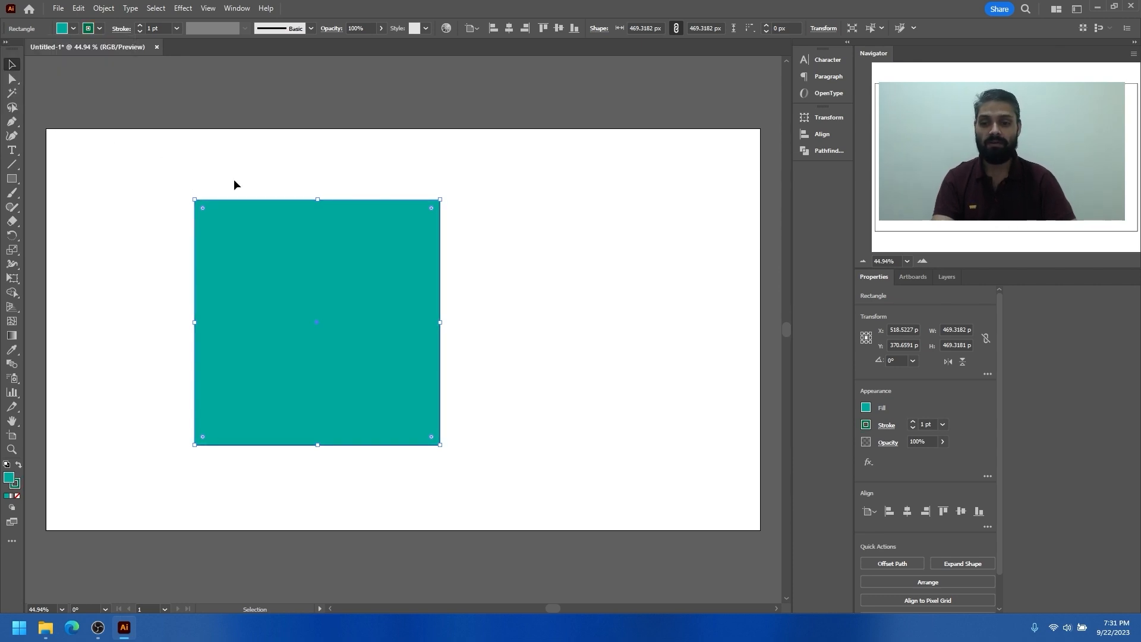
Increase the square's stroke weight to 19 pt.
click(234, 170)
click(292, 288)
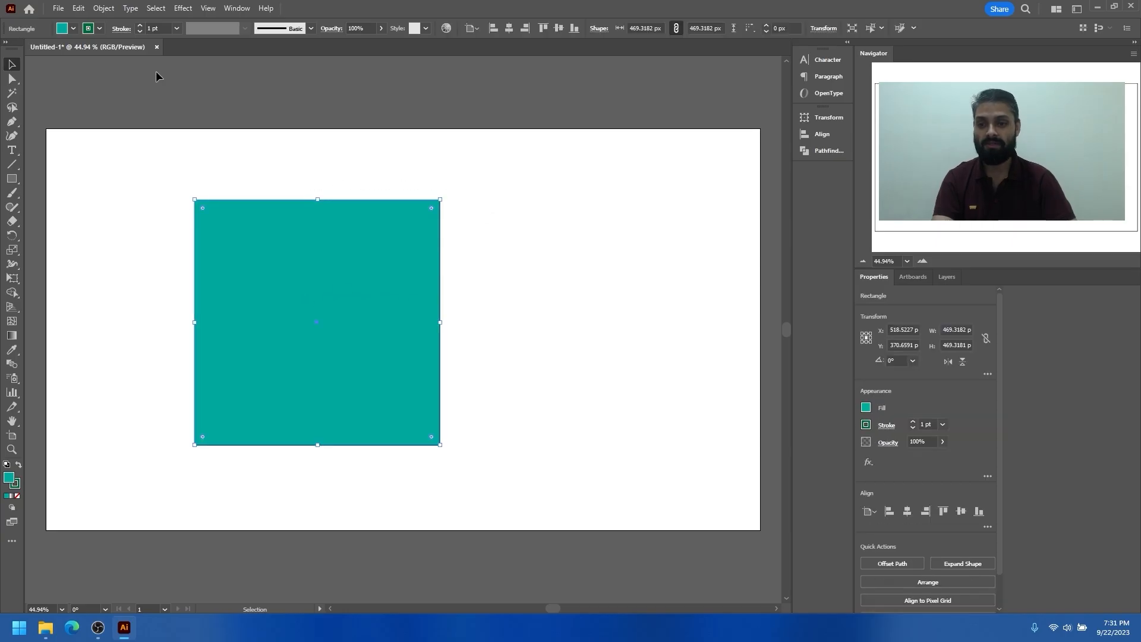
click(140, 26)
click(140, 26)
click(140, 26)
click(140, 26)
click(141, 26)
click(140, 26)
double_click(140, 26)
click(140, 26)
double_click(140, 26)
double_click(141, 26)
click(140, 26)
double_click(141, 26)
double_click(140, 26)
click(268, 170)
Try several swatch colours on the square's stroke, settle on orange and deselect the square.
click(410, 249)
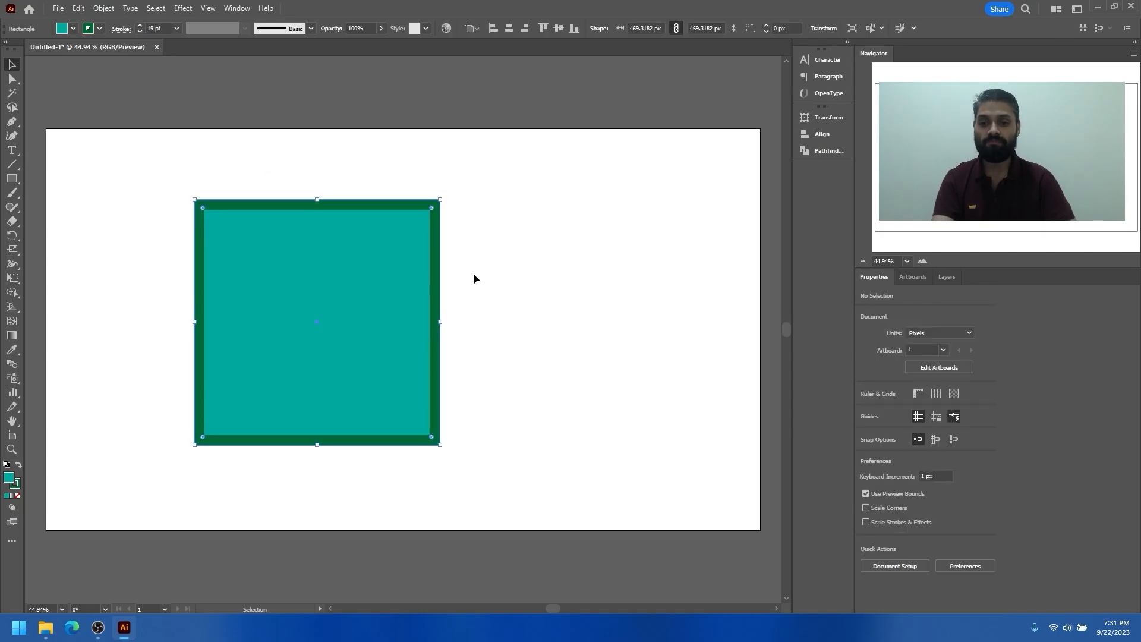
click(99, 29)
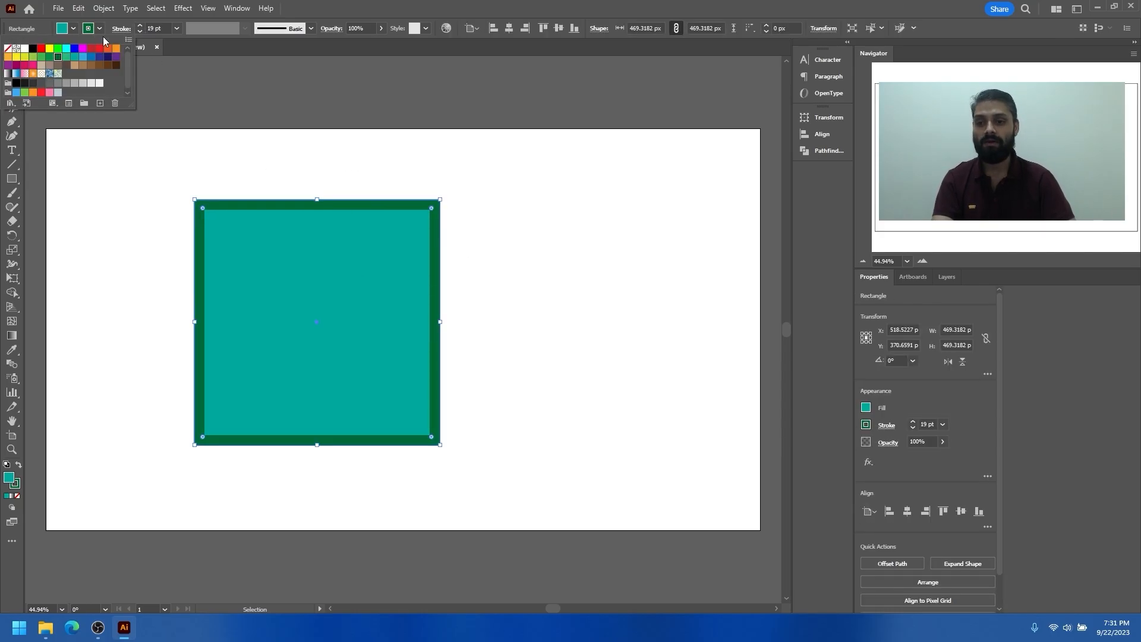
click(116, 51)
click(116, 57)
click(116, 64)
click(99, 65)
click(66, 56)
click(58, 64)
click(33, 56)
click(49, 49)
click(74, 48)
click(99, 48)
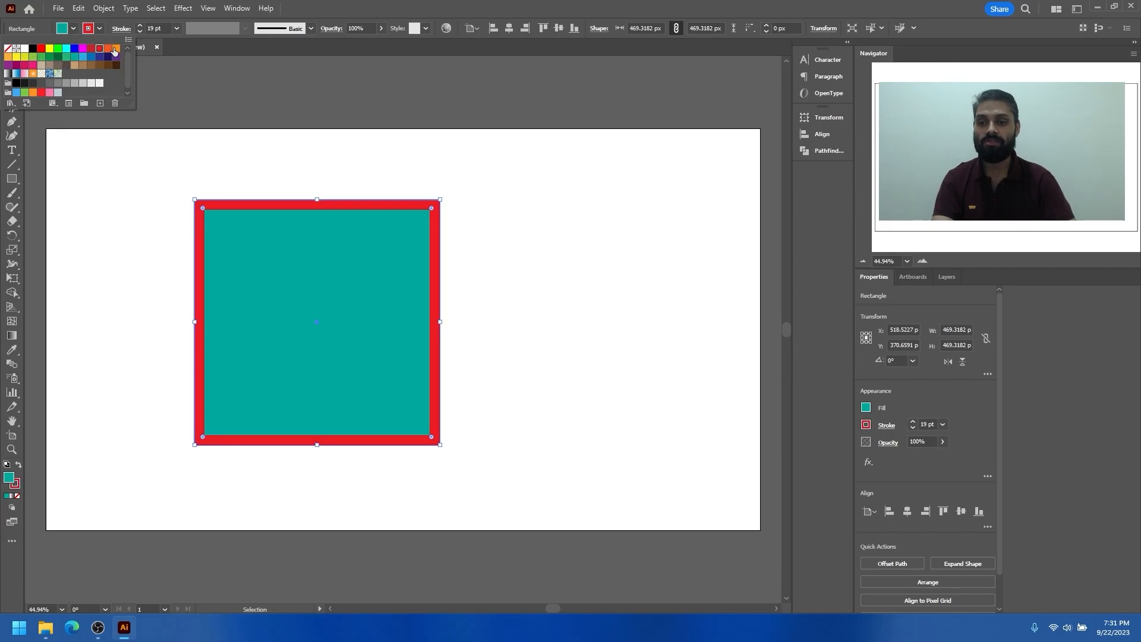
click(114, 51)
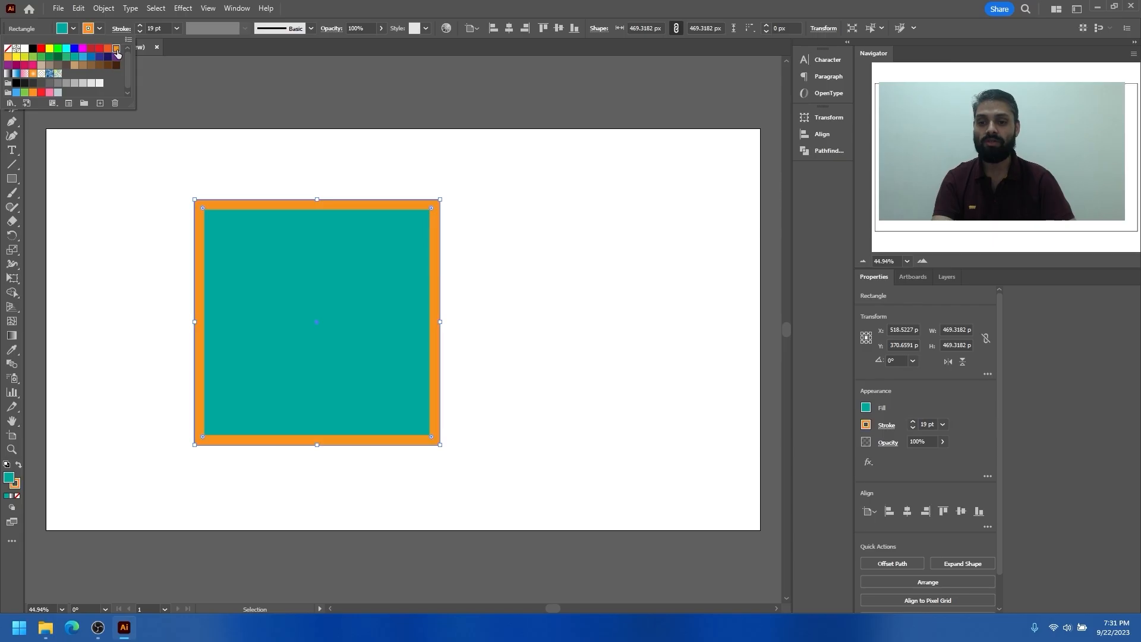
click(553, 279)
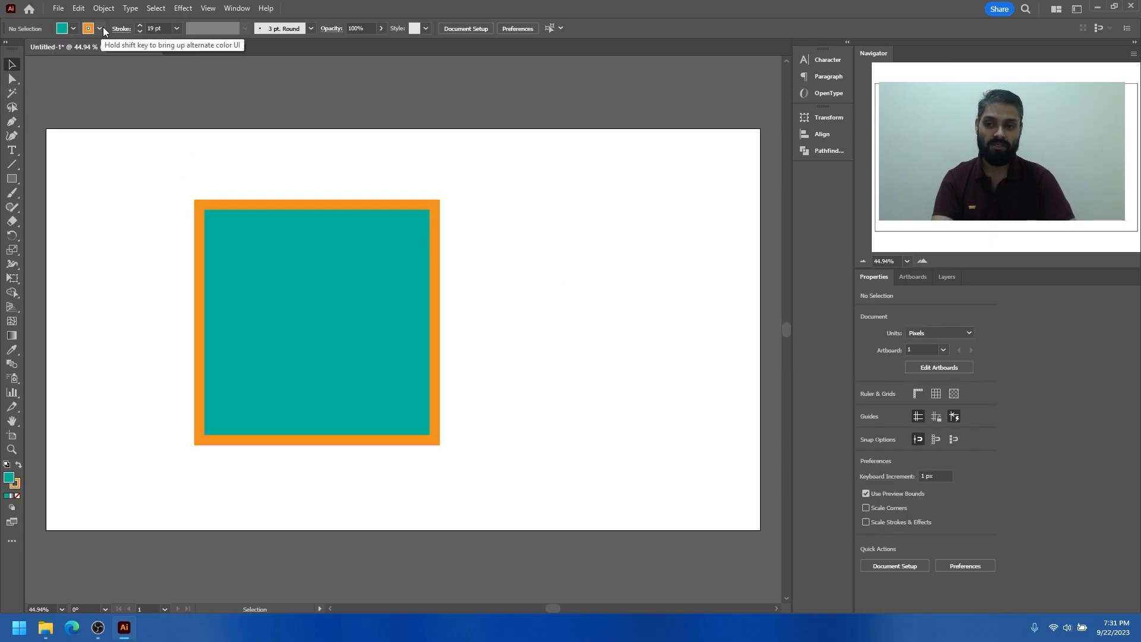
drag(144, 172, 460, 315)
click(460, 315)
click(355, 304)
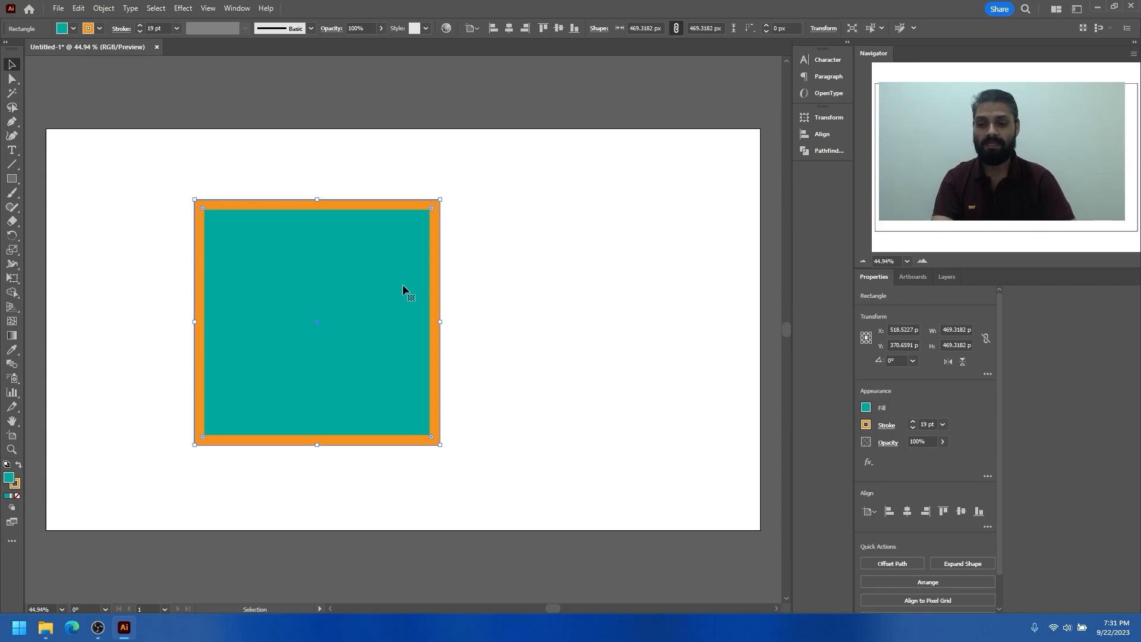
click(486, 354)
Swap the square's fill and stroke colours repeatedly, ending with an orange fill and a teal stroke.
click(298, 423)
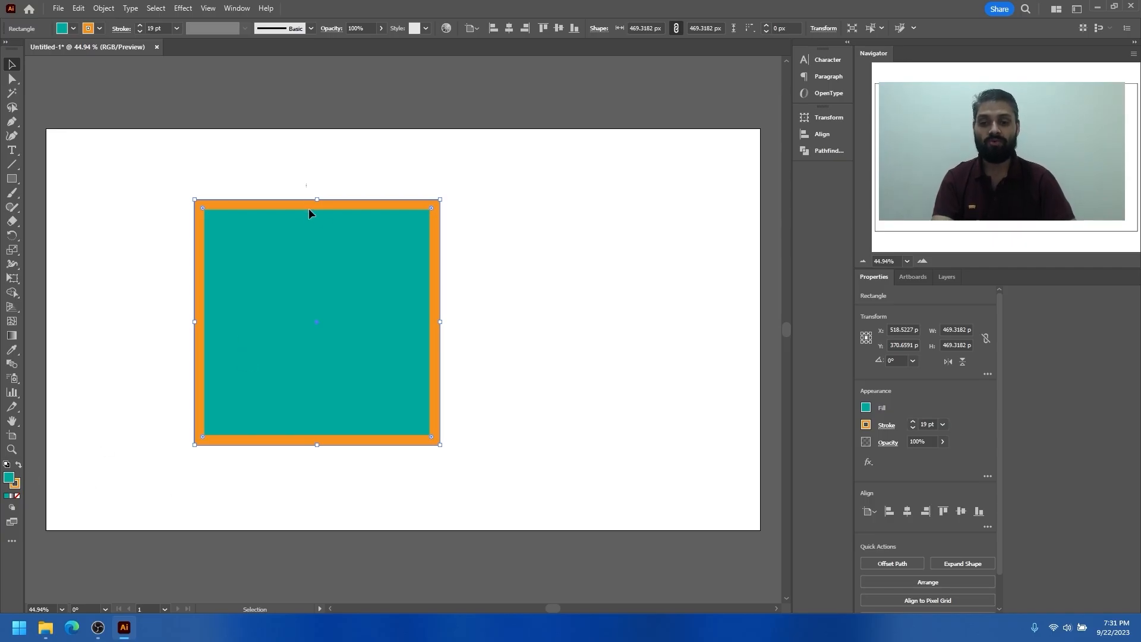
click(18, 464)
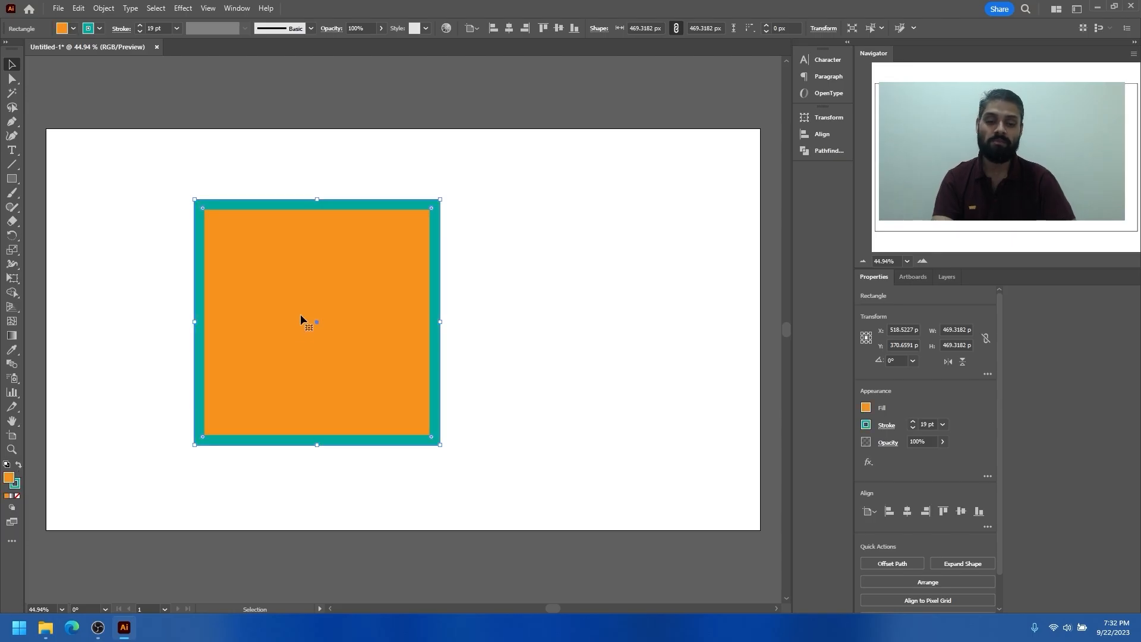
click(19, 466)
click(19, 466)
click(19, 466)
click(19, 466)
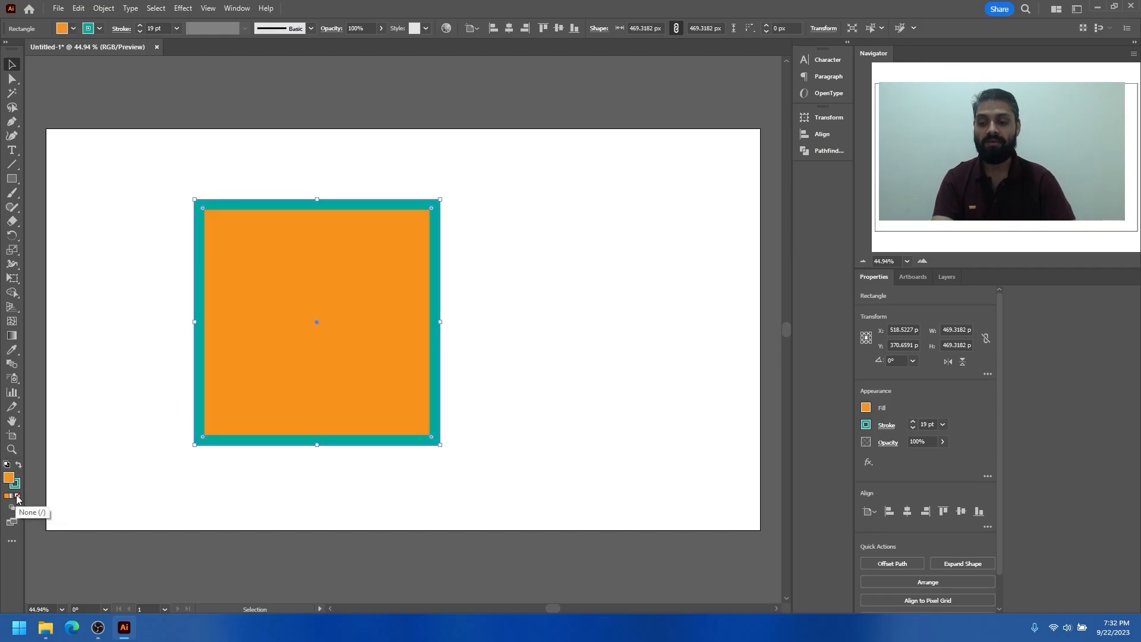
Set both the square's fill and its stroke to None.
click(18, 496)
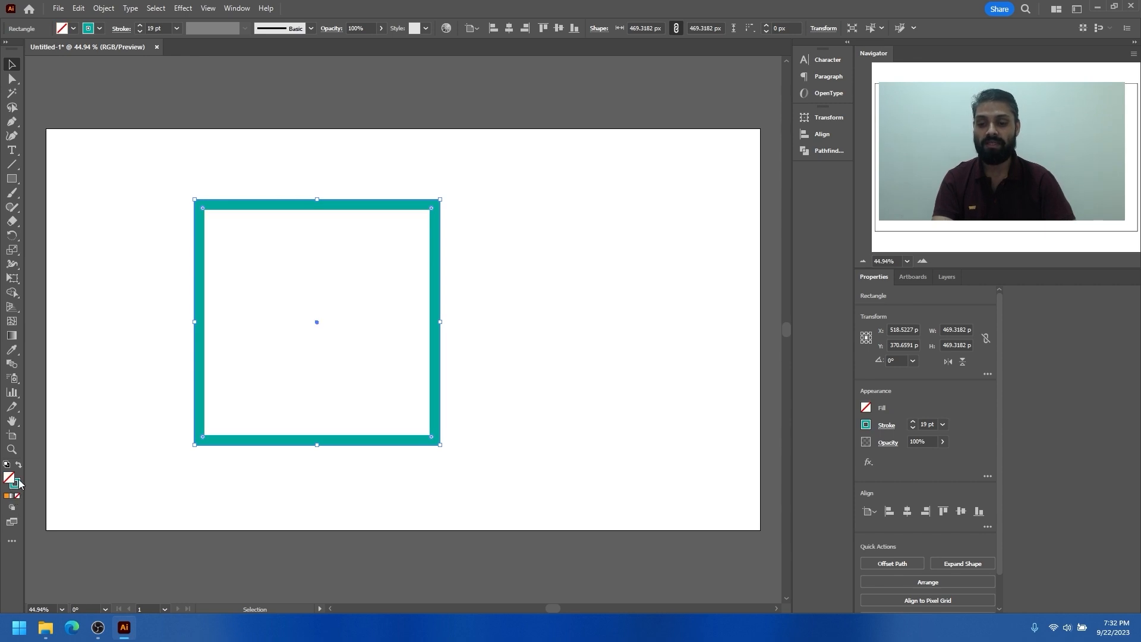
click(18, 482)
click(18, 498)
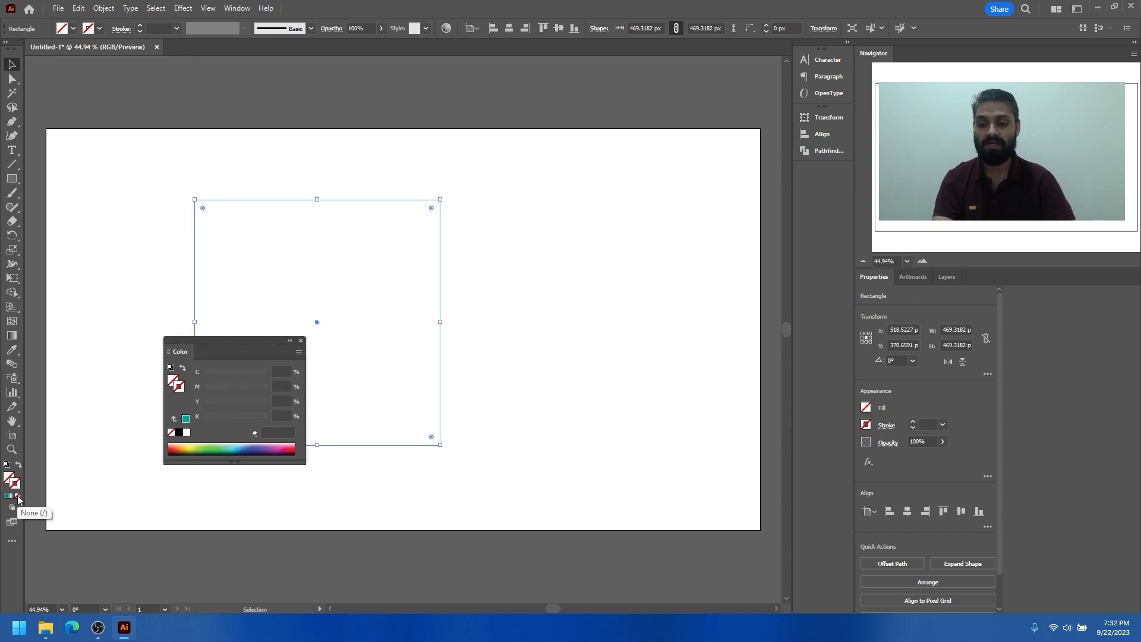
click(300, 340)
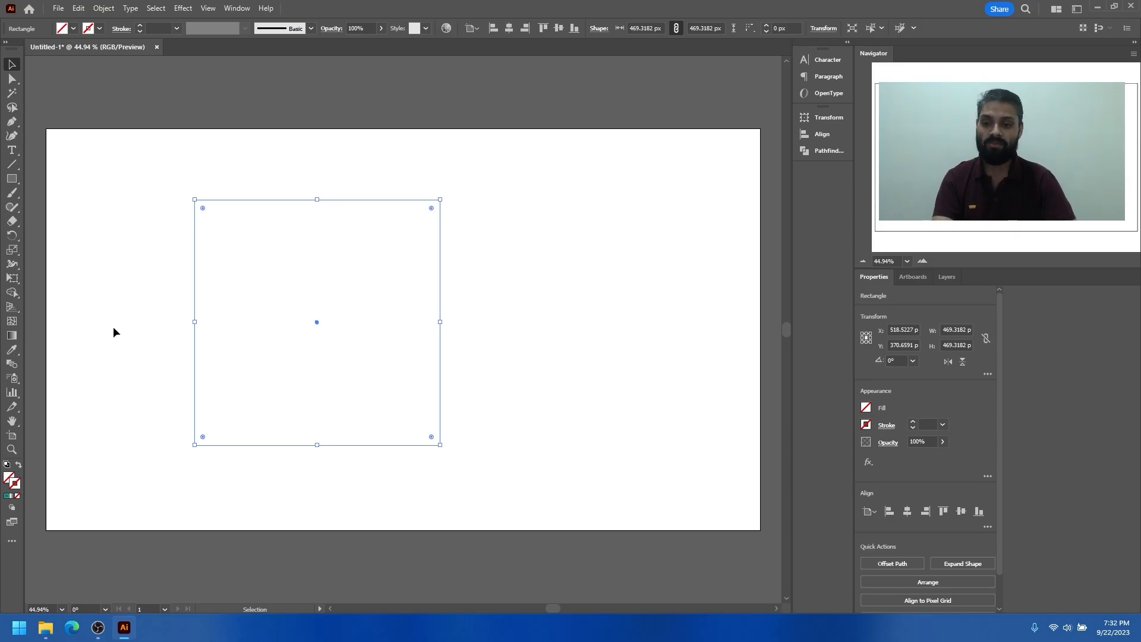
Apply magenta to the square's stroke and try the None swatch as well.
click(99, 29)
click(83, 49)
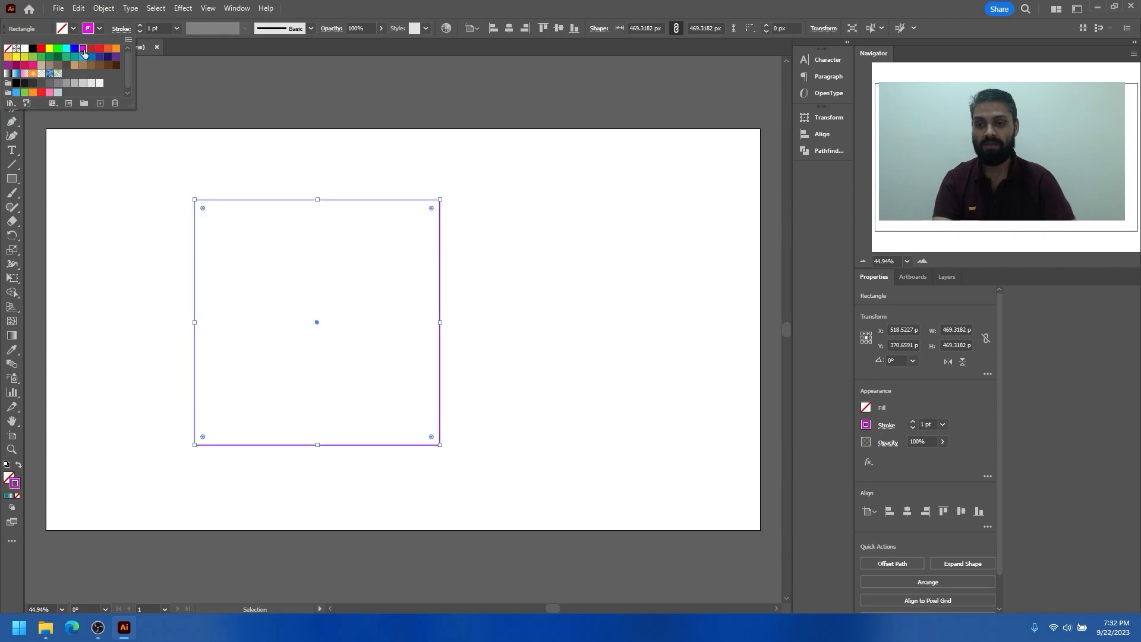
click(8, 49)
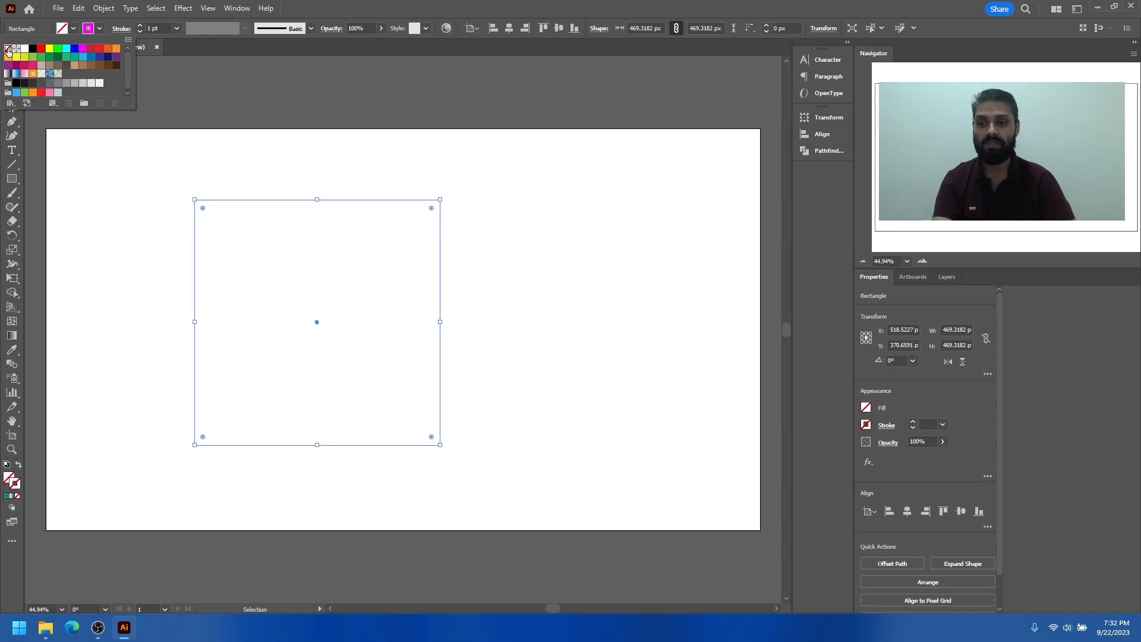
Set the magenta stroke's weight to 11 pt.
click(139, 26)
click(140, 26)
click(139, 26)
click(139, 26)
click(140, 26)
click(140, 26)
click(140, 26)
click(140, 26)
click(140, 26)
click(140, 26)
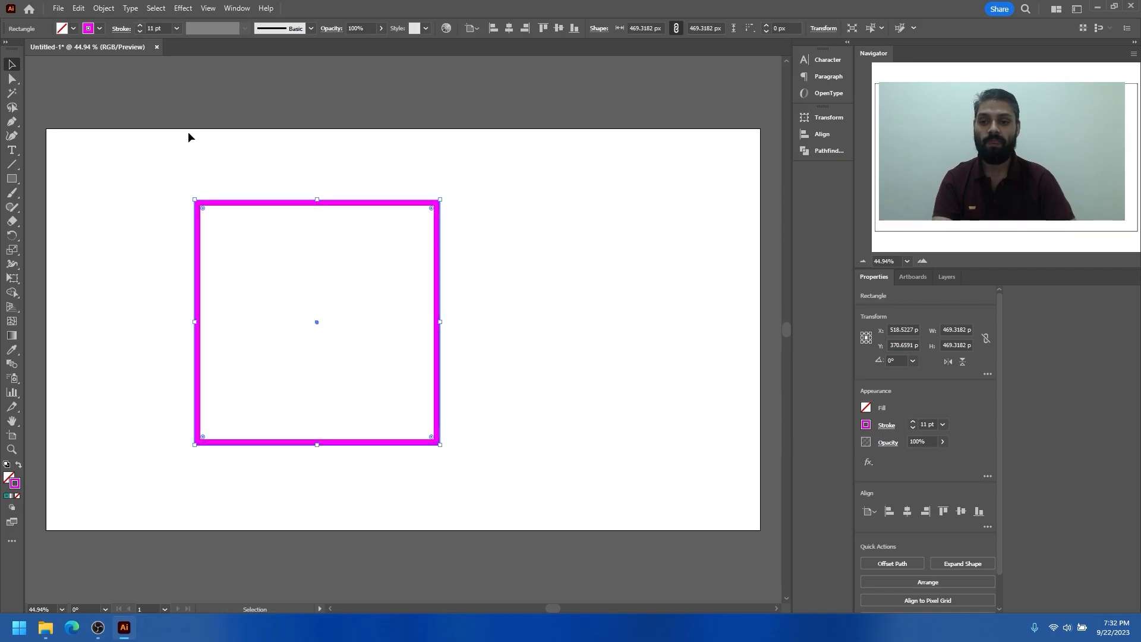
Fill the square with a medium green swatch.
click(74, 28)
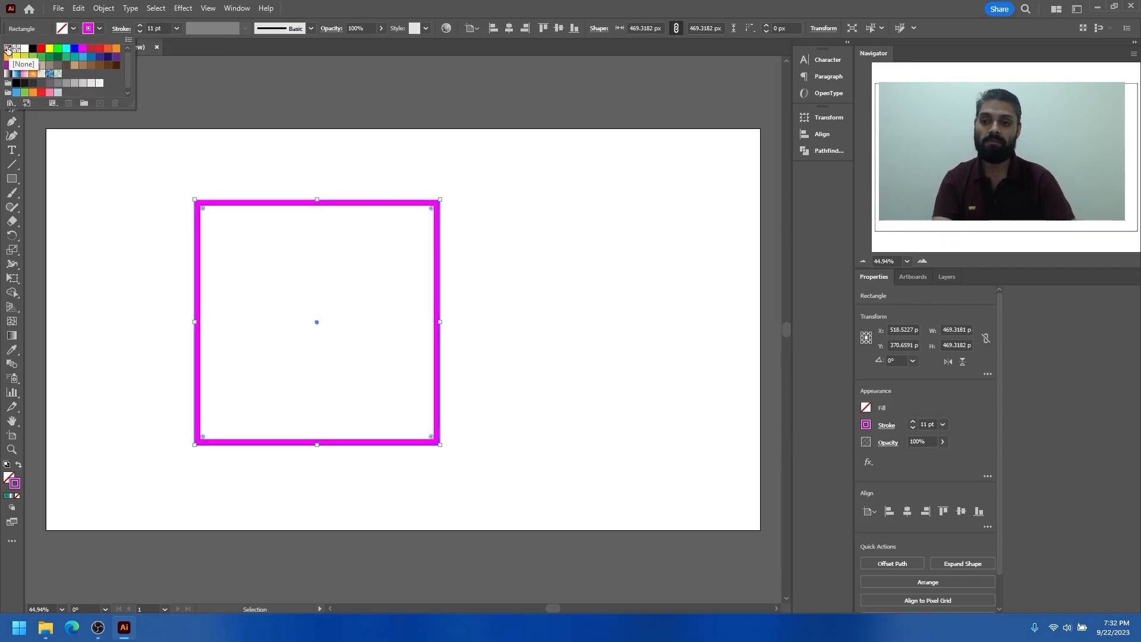
click(69, 62)
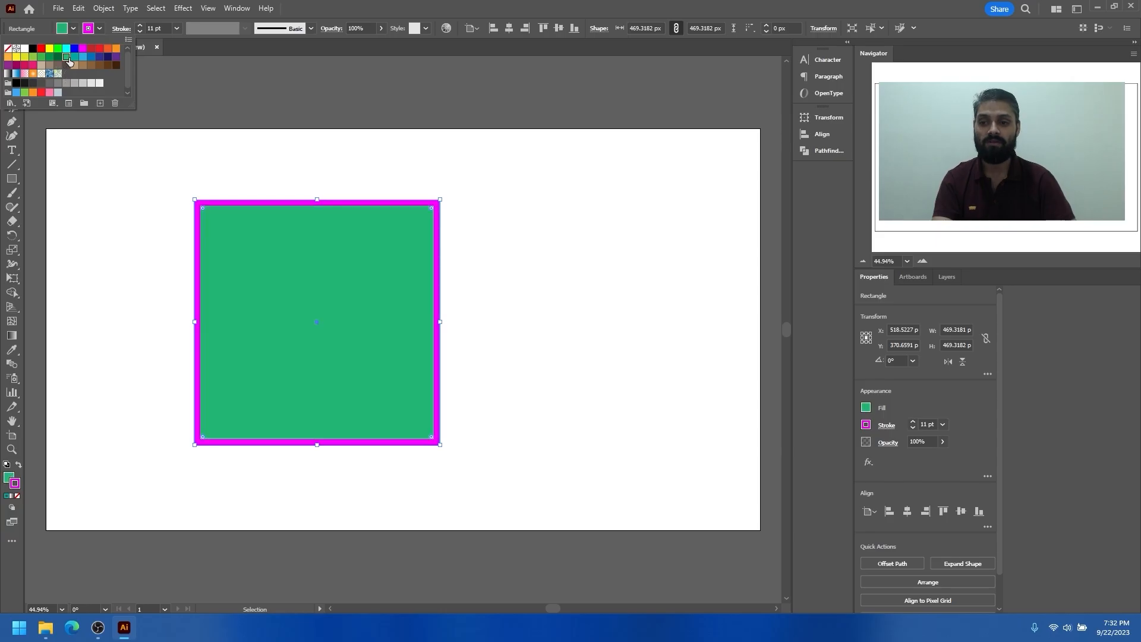
click(147, 272)
Move the square slightly up and to the left, to about X 511 px, Y 348 px, and deselect it.
drag(165, 186, 466, 404)
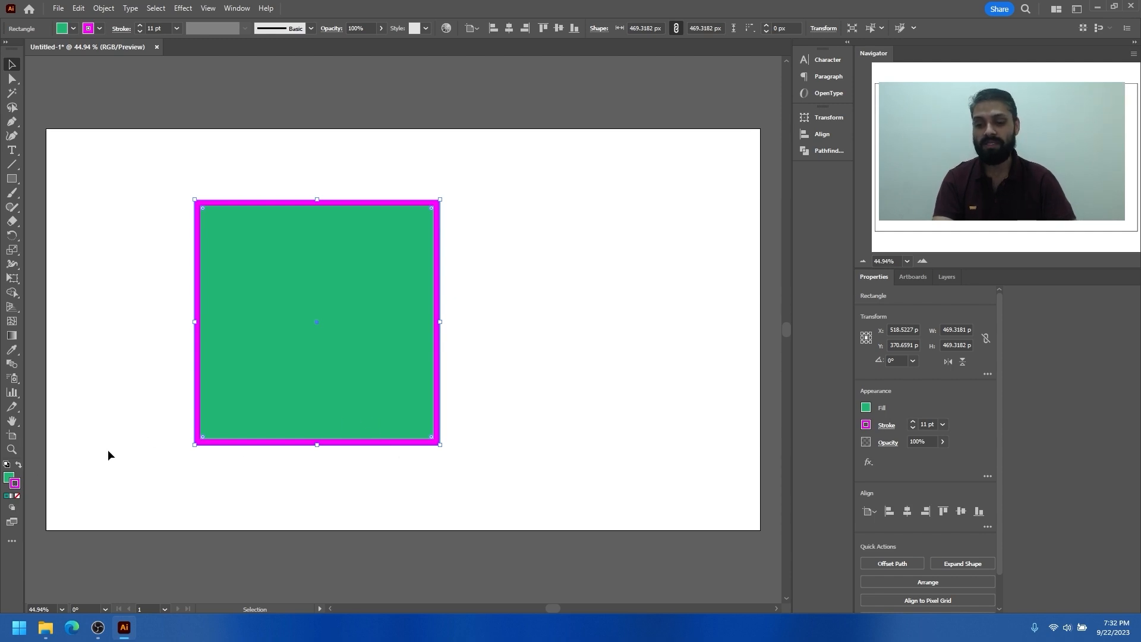
click(526, 242)
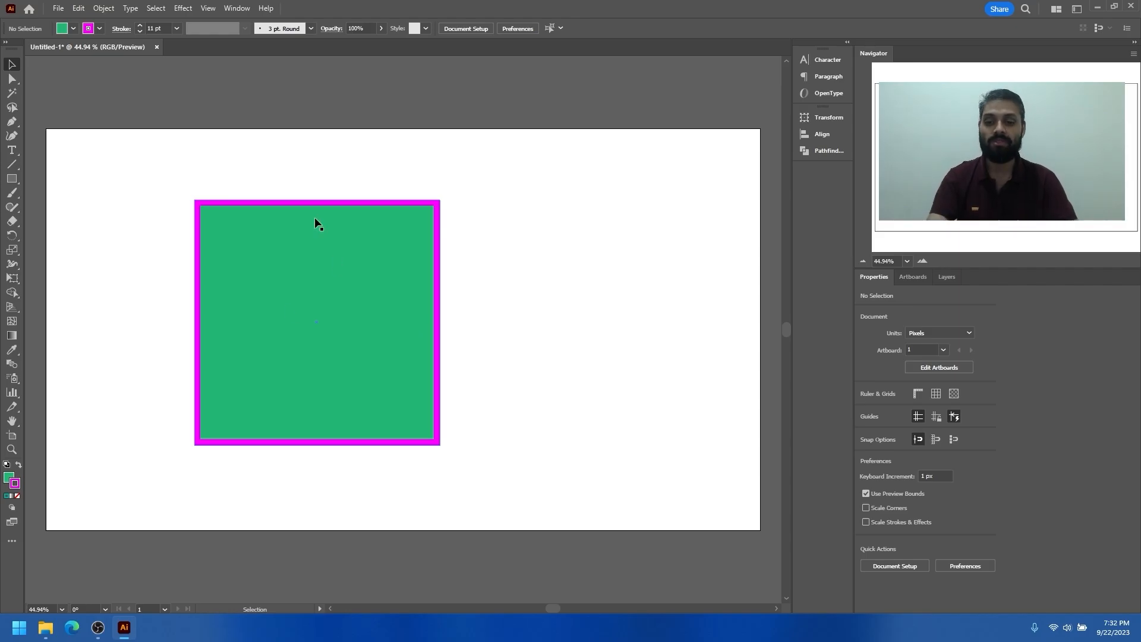
drag(357, 289, 353, 276)
drag(543, 217, 368, 328)
click(590, 295)
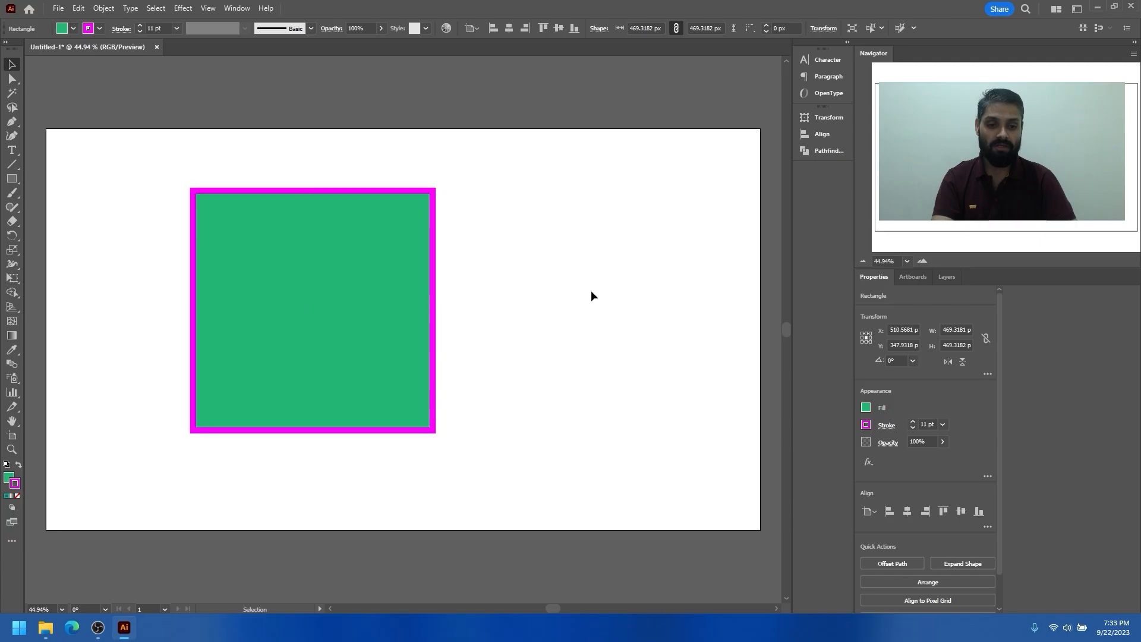
Try other swatches for the square's fill through its Appearance properties, ending on purple.
click(313, 253)
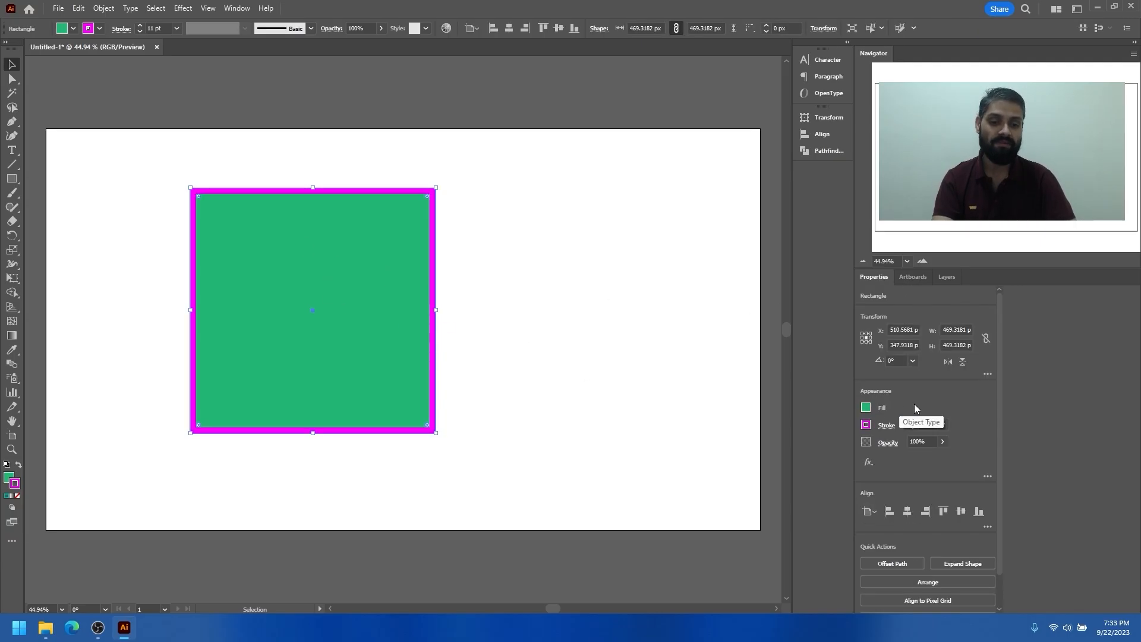
click(866, 407)
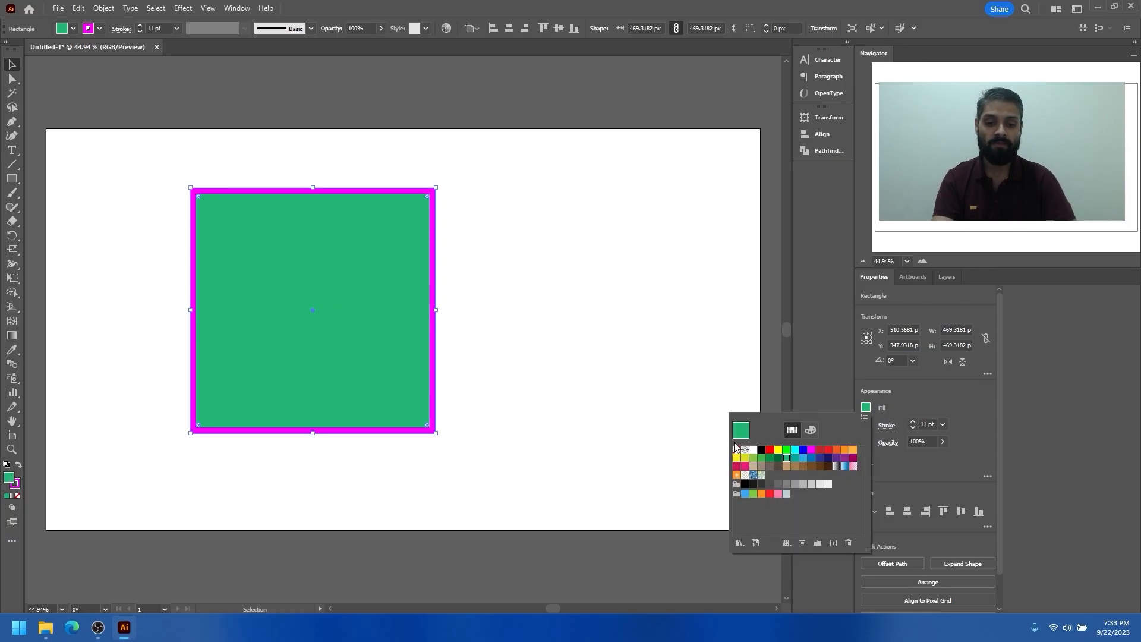
click(824, 457)
click(844, 465)
click(789, 465)
click(794, 450)
click(836, 450)
click(836, 458)
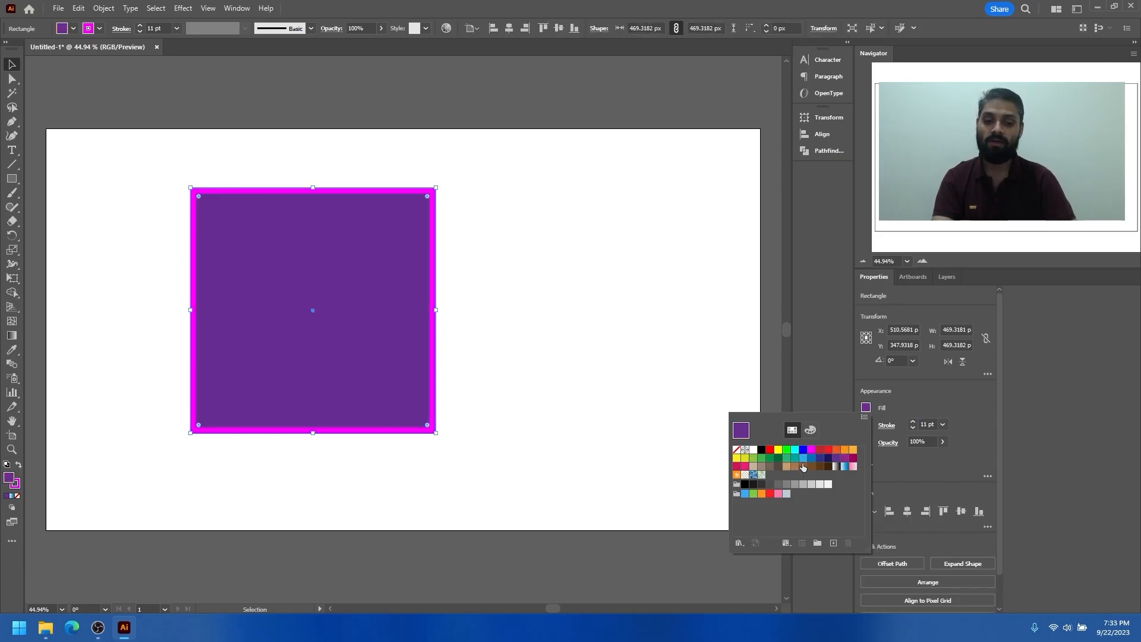
Switch the fill's colour mixer to RGB, set red to 215 and raise the blue value.
click(810, 430)
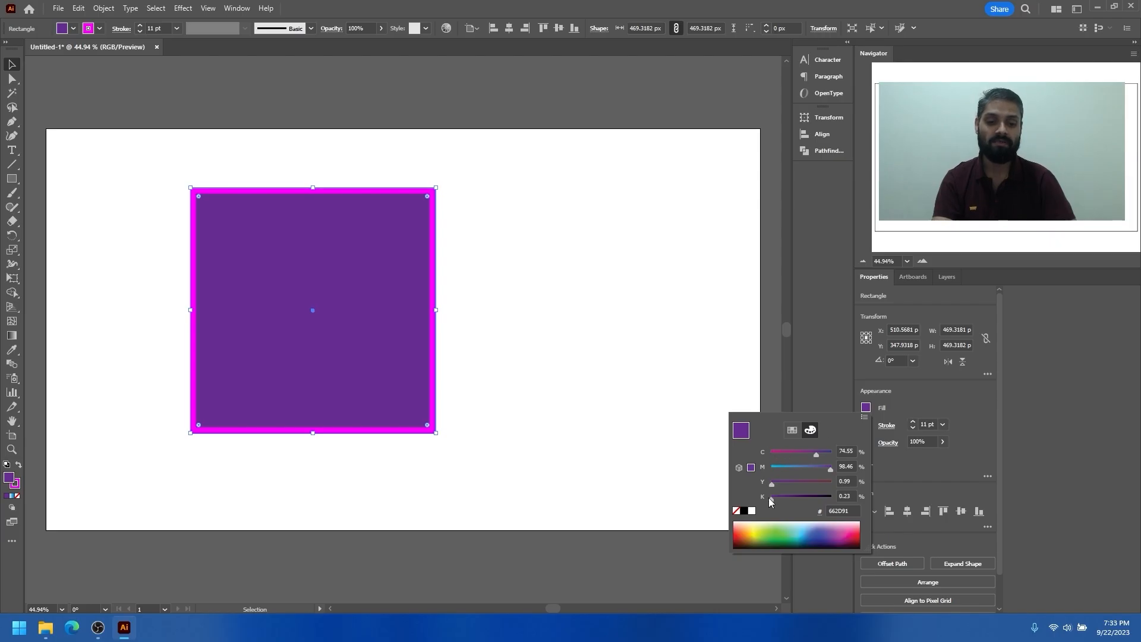
click(864, 418)
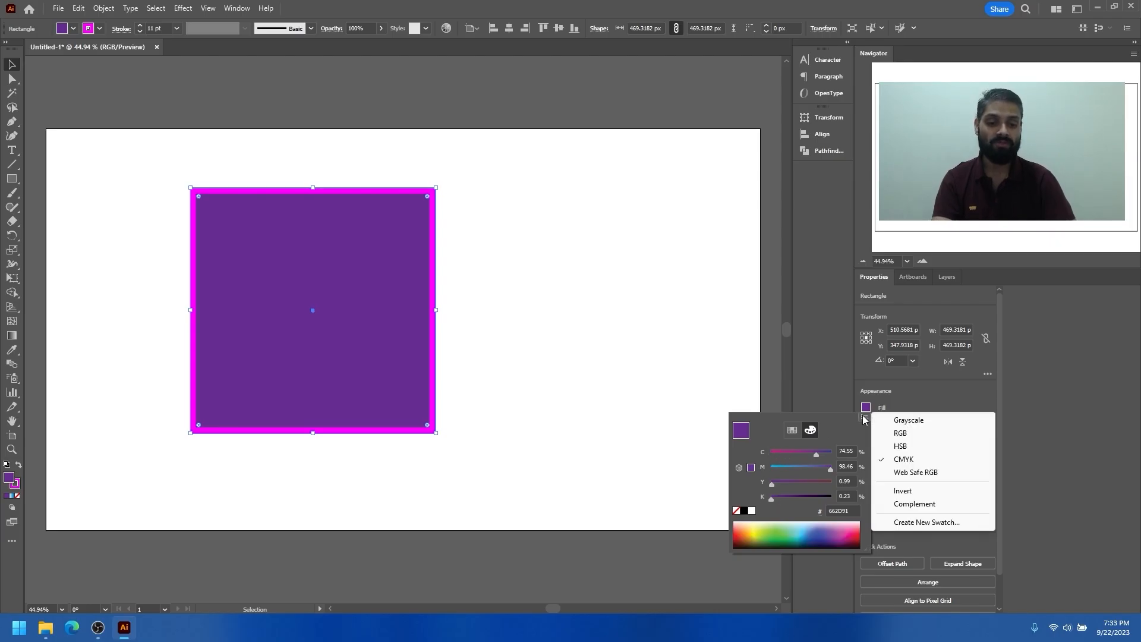
click(899, 438)
click(822, 453)
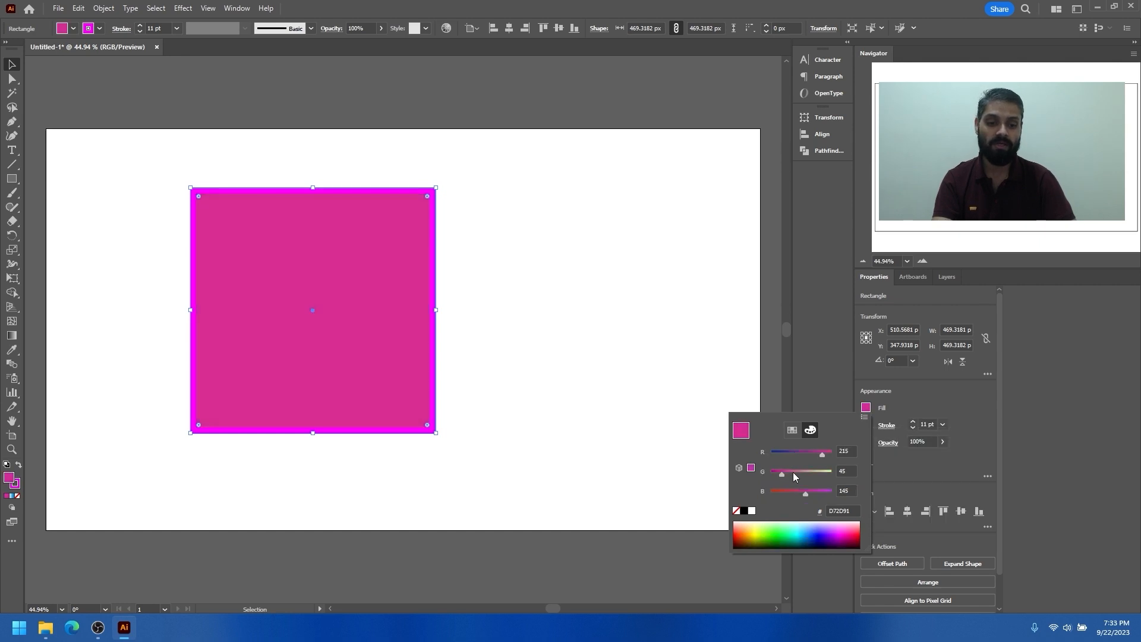
drag(798, 489, 816, 491)
Switch the fill's colour mixer to Grayscale and set K to 75%.
click(864, 418)
click(894, 422)
drag(794, 454, 816, 459)
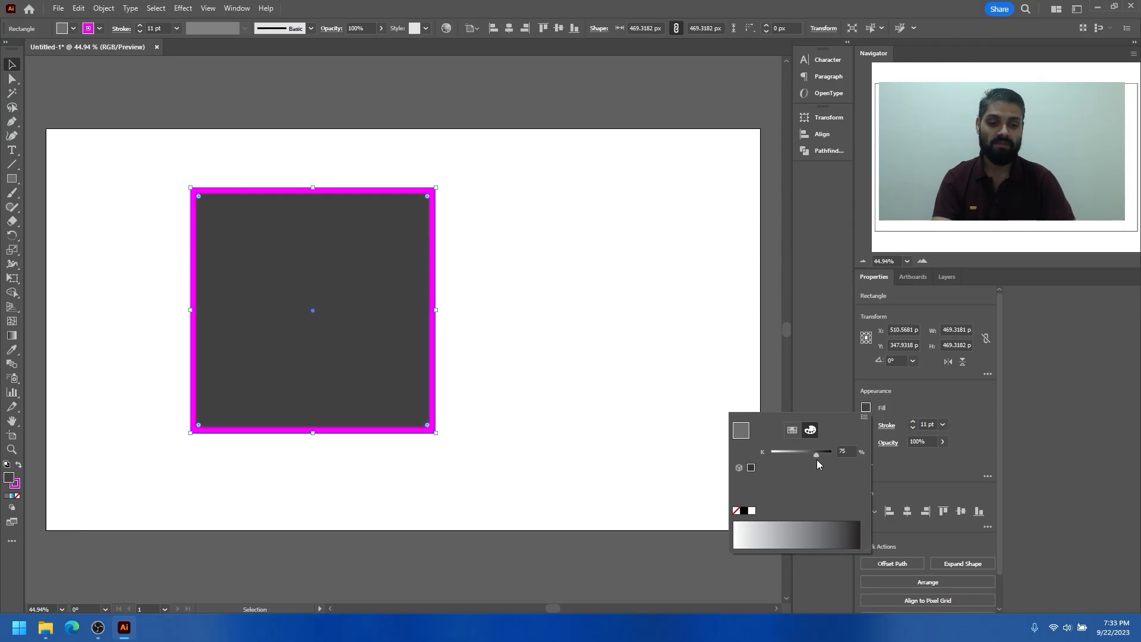
Switch the fill's colour mixer to CMYK, compare it with the swatches view, and close the fill colour options.
click(864, 416)
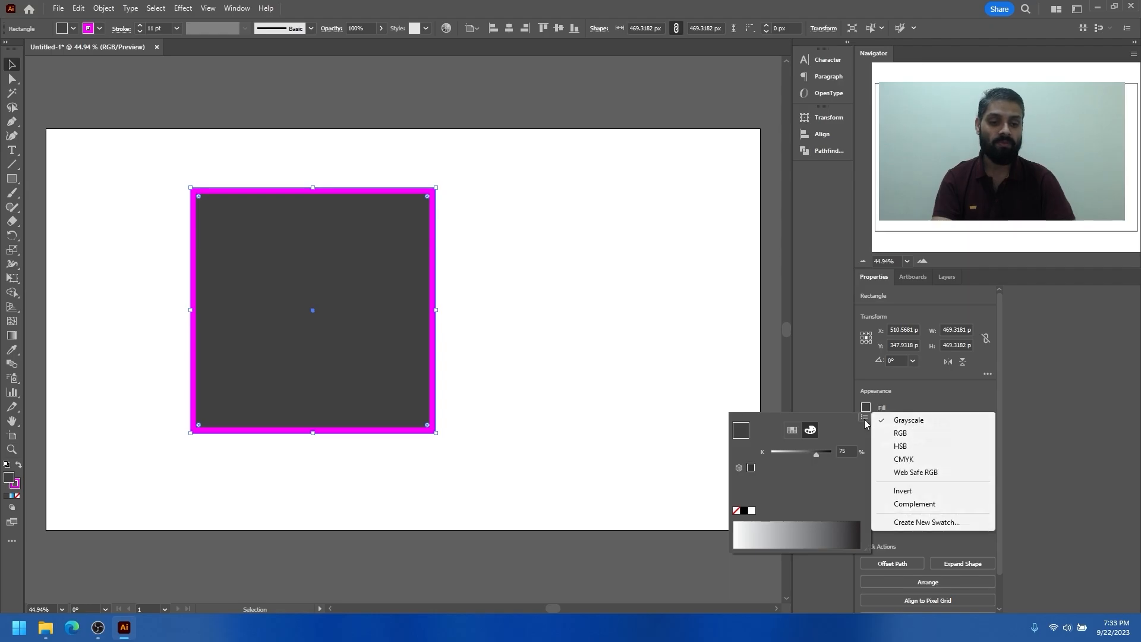
click(903, 459)
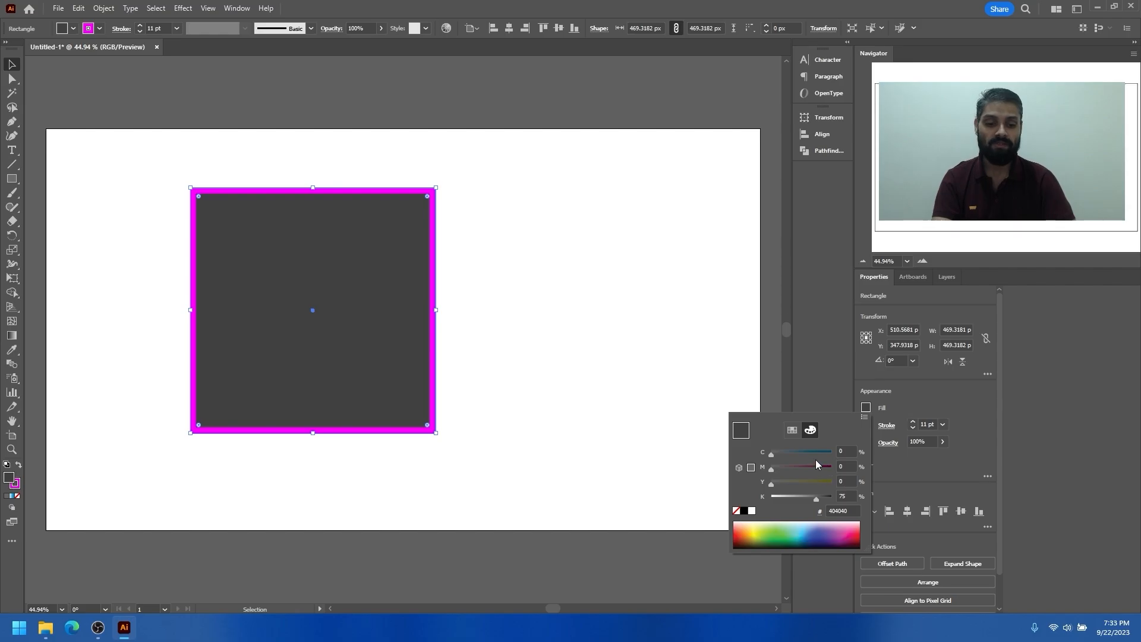
click(791, 430)
click(809, 429)
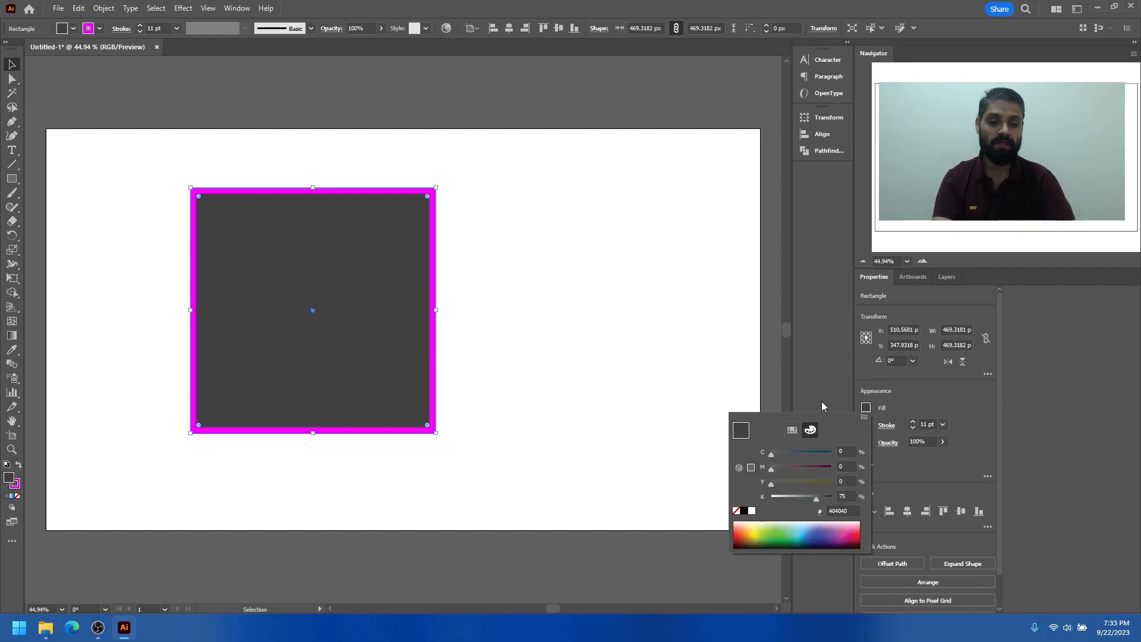
click(821, 401)
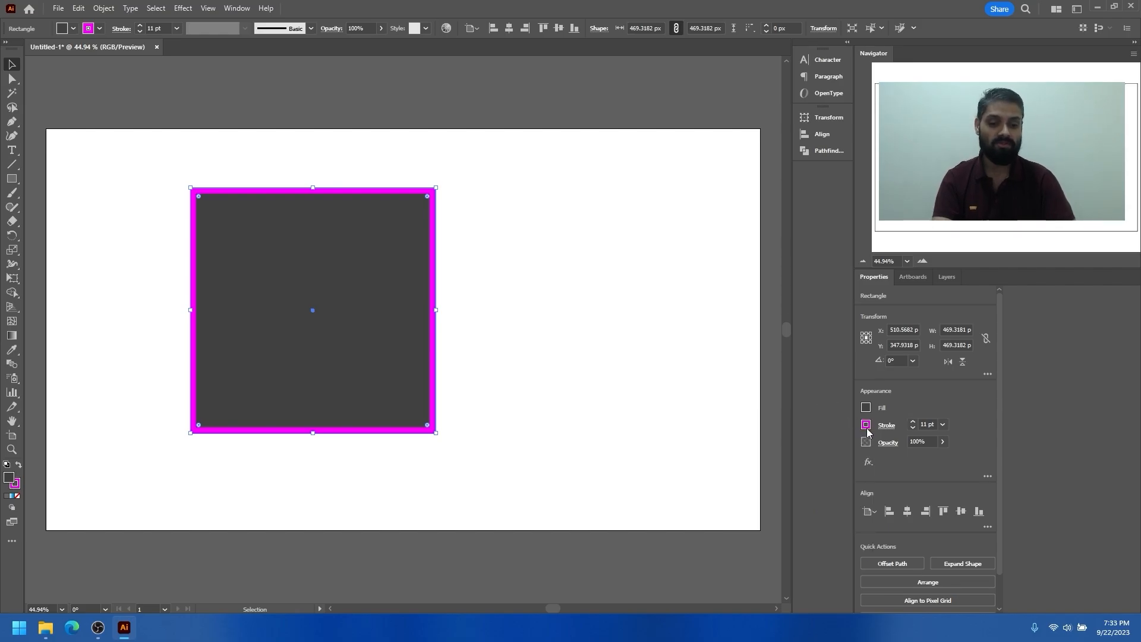
Examine the swatches and colour mixer available for the square's stroke, and deselect the square.
click(865, 426)
click(811, 447)
click(792, 447)
click(812, 446)
click(811, 448)
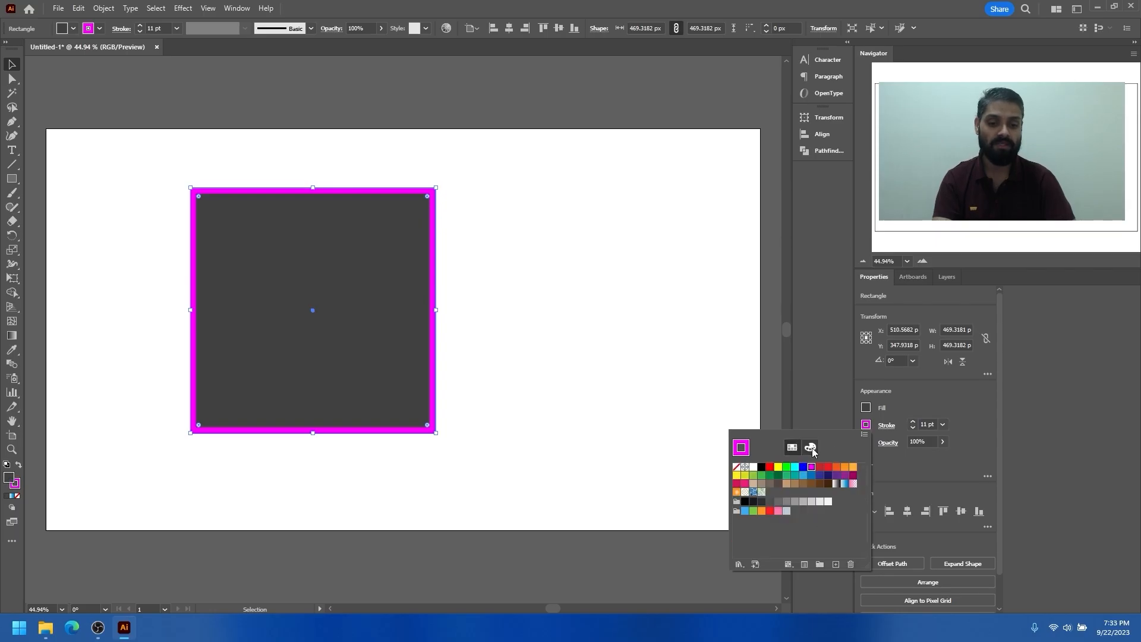
click(867, 425)
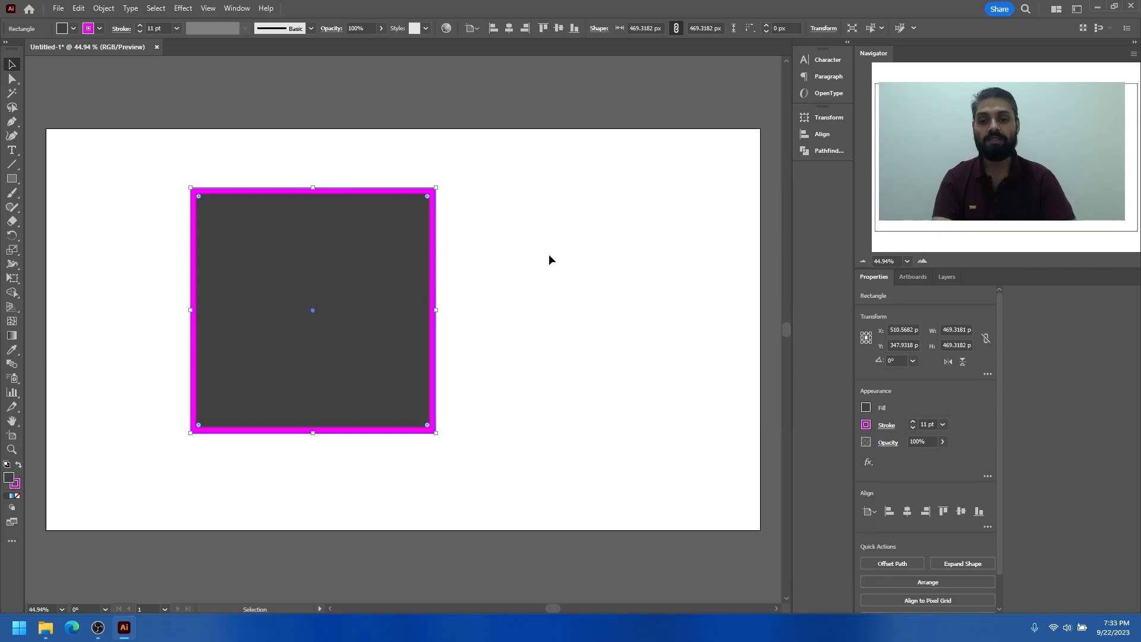
click(445, 171)
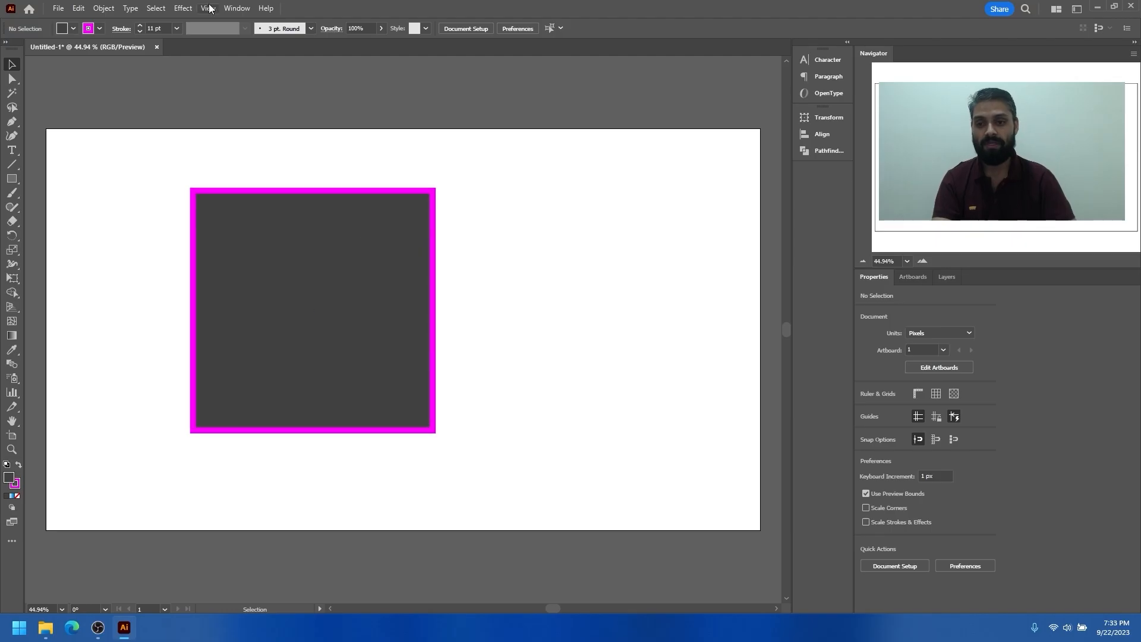
Display the floating Color panel beside the square with an enlarged colour spectrum, and select the square.
click(235, 7)
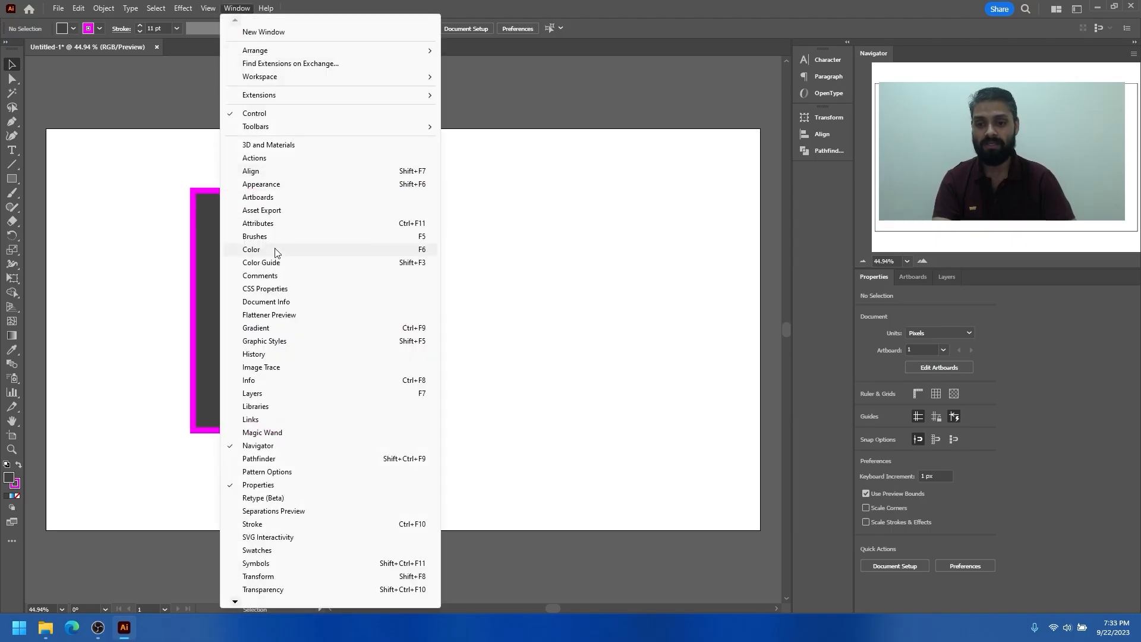
click(291, 252)
drag(242, 340, 624, 149)
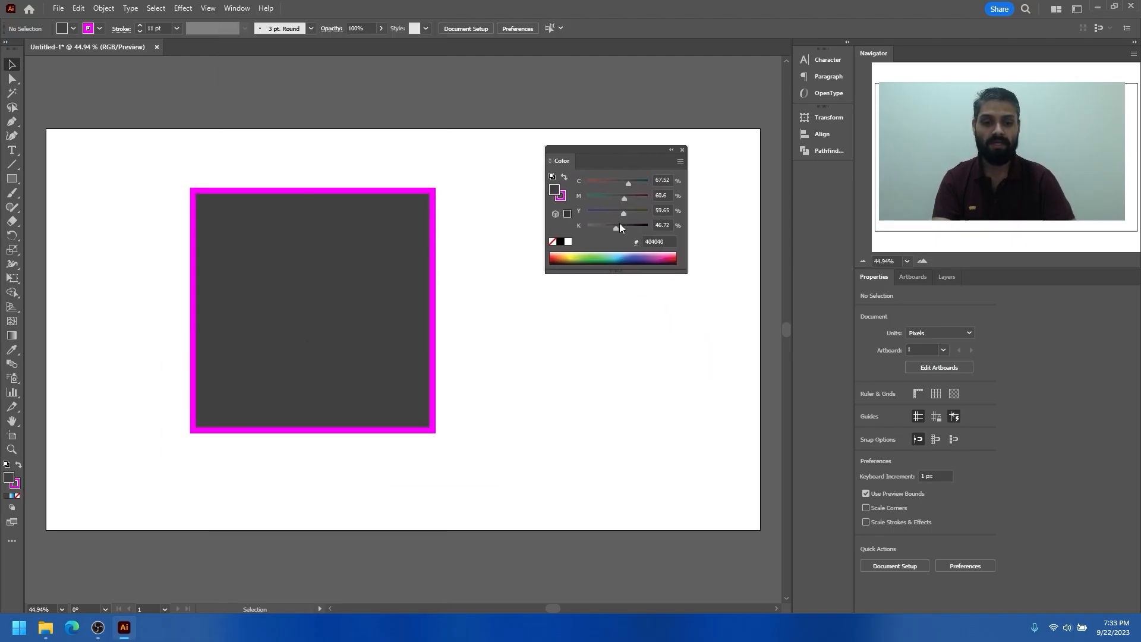
drag(633, 275, 653, 362)
click(297, 251)
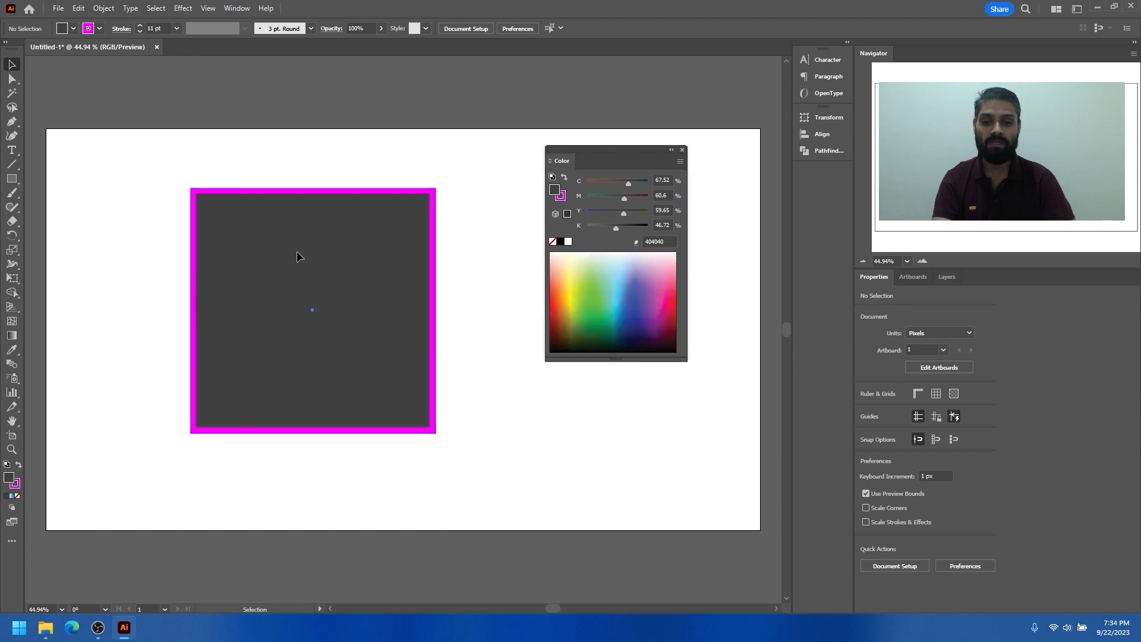
drag(582, 169, 644, 139)
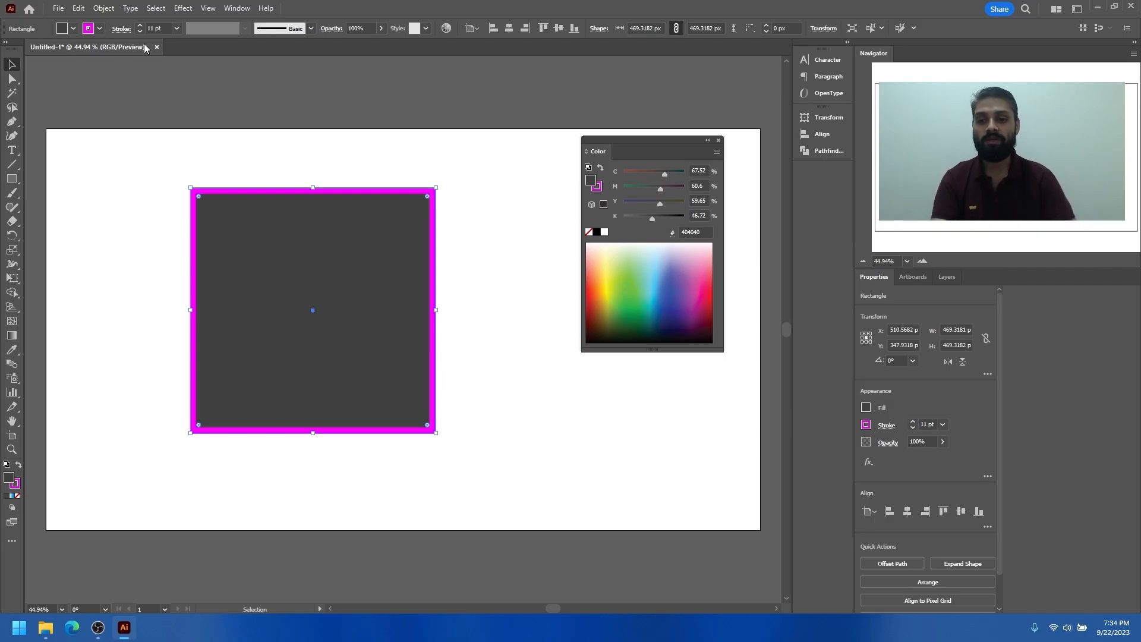
Set the square's fill to a muted green with C 44, M 14, Y 59, K 30, and deselect it.
drag(651, 174, 642, 188)
drag(648, 201, 650, 98)
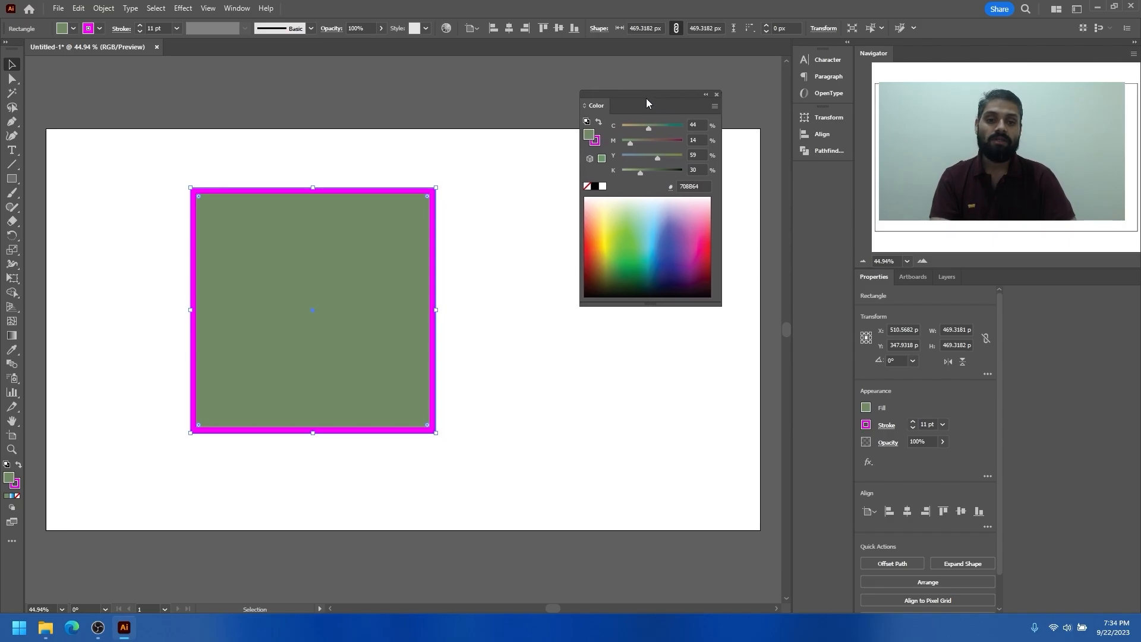
click(445, 165)
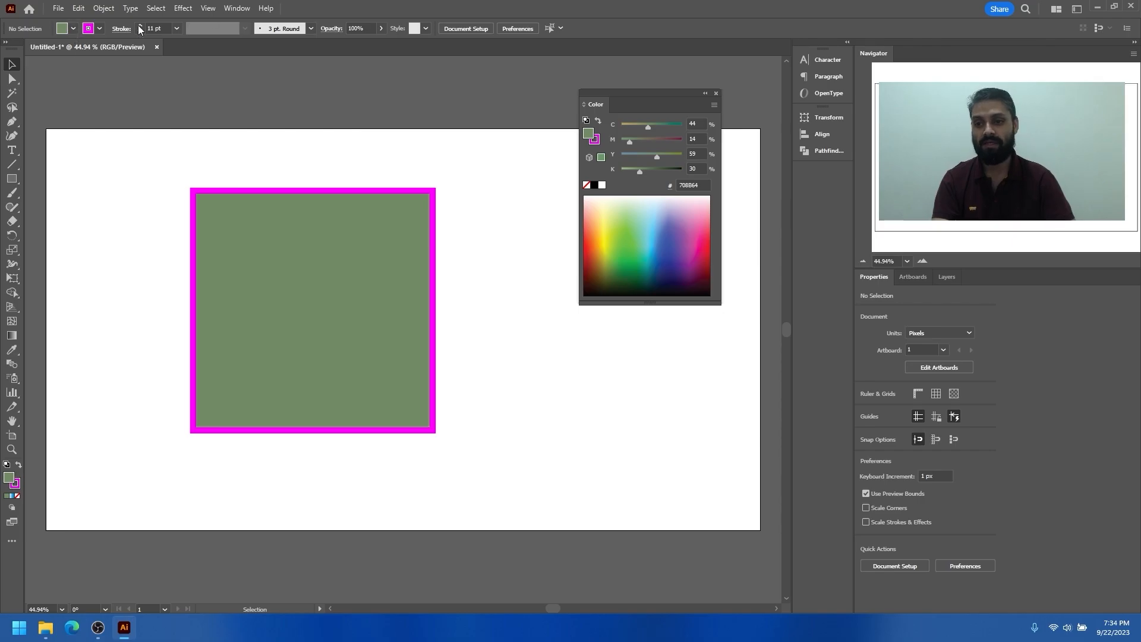
Load the Corporate swatch library and enlarge its panel beside the square to show all its colour groups.
click(72, 31)
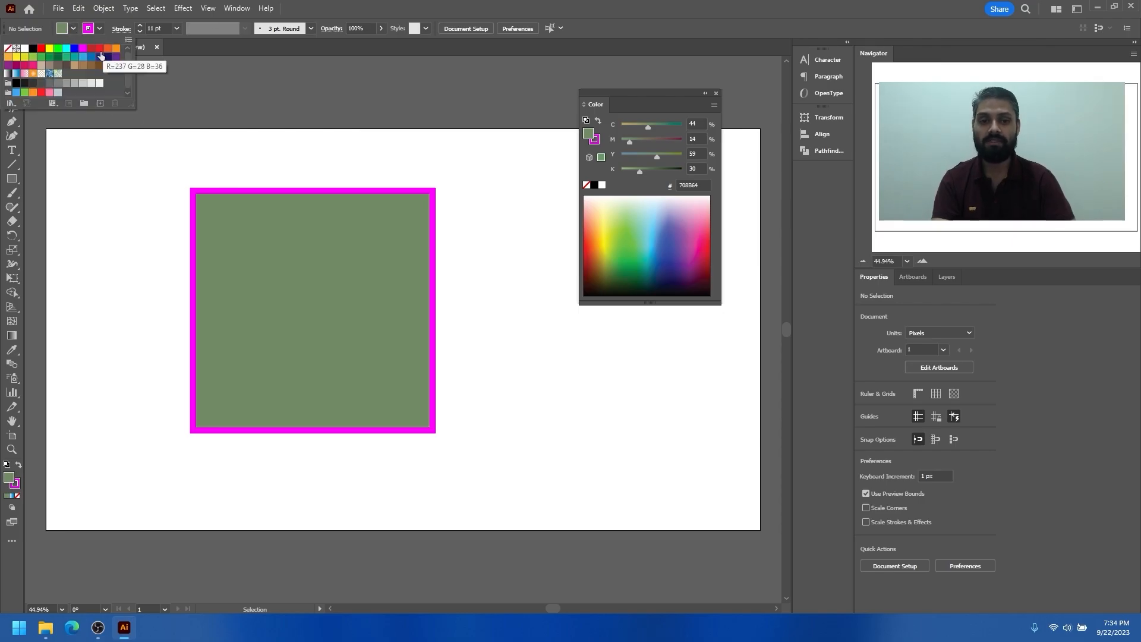
click(129, 39)
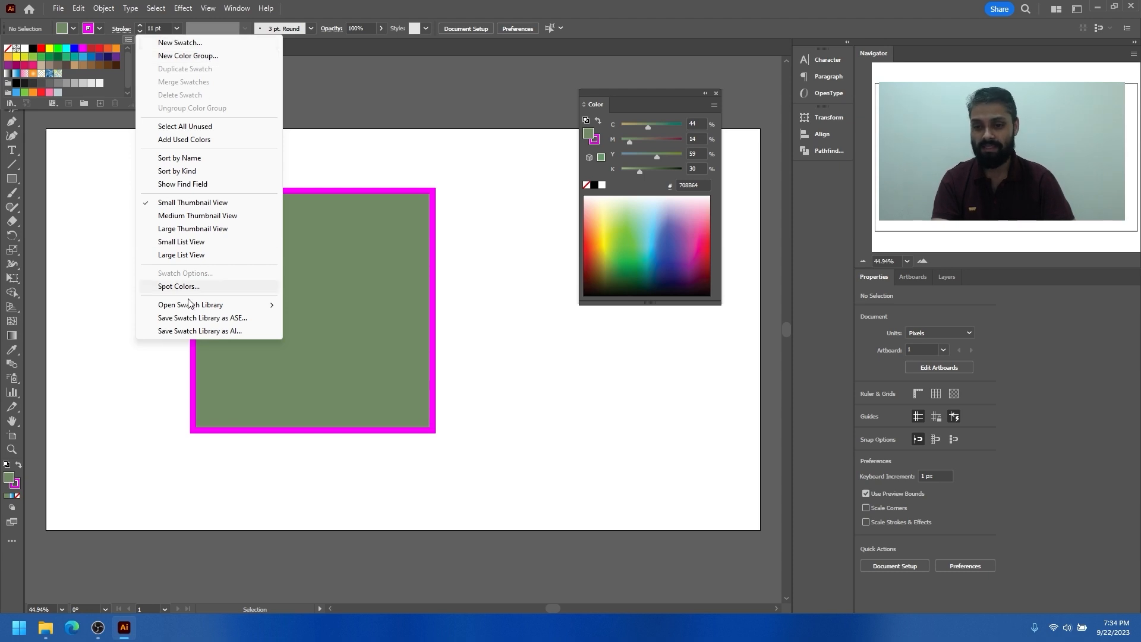
mouse_move(188, 308)
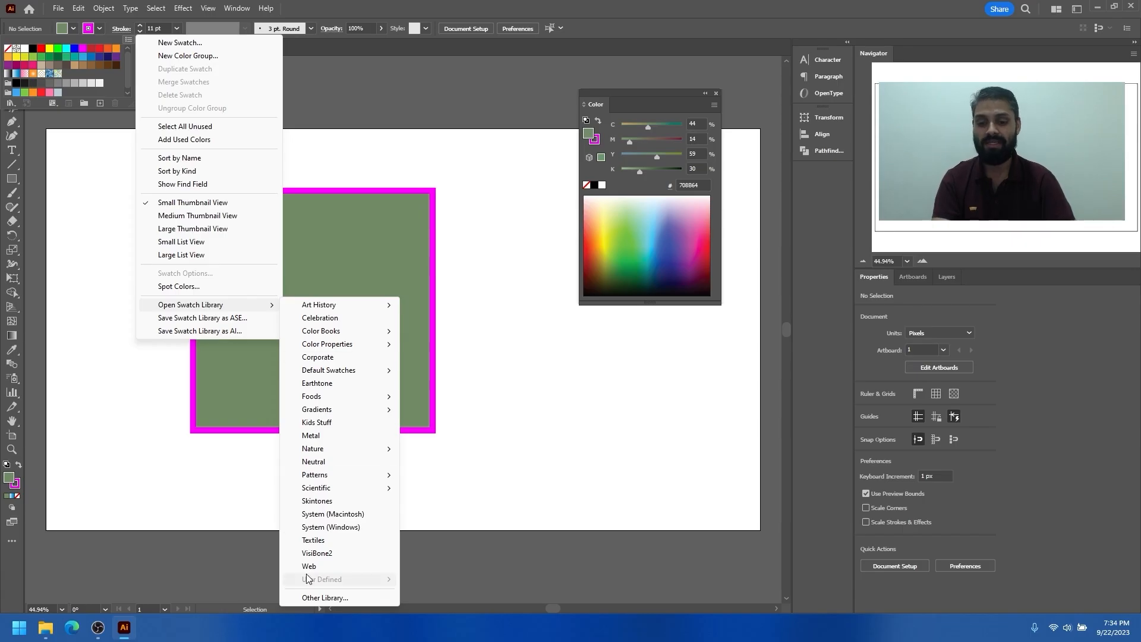
mouse_move(344, 306)
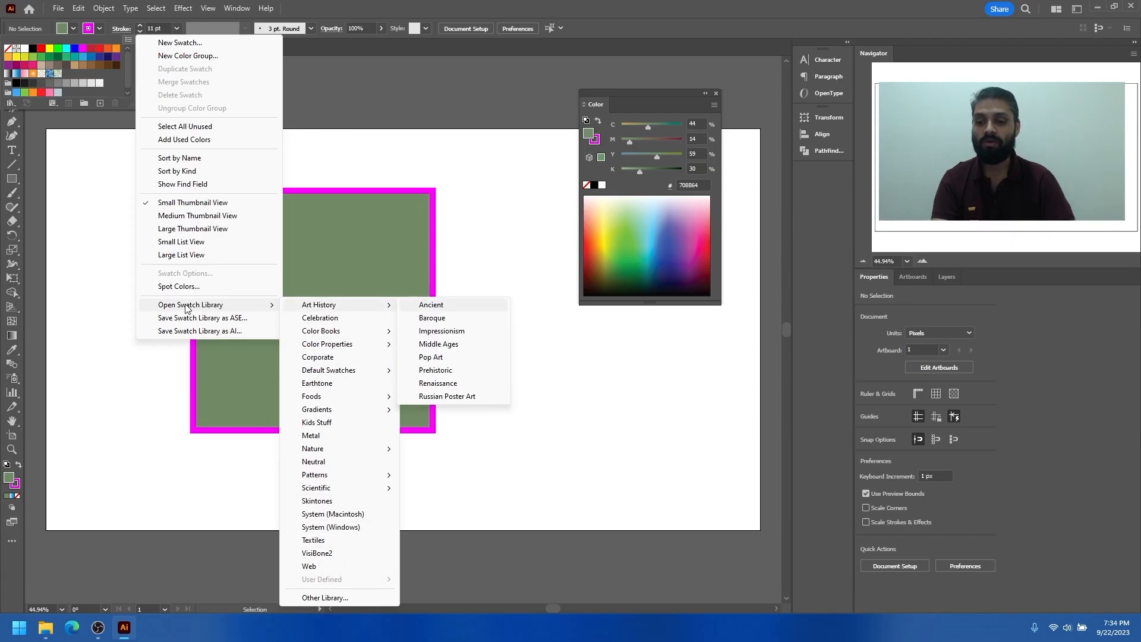
click(311, 357)
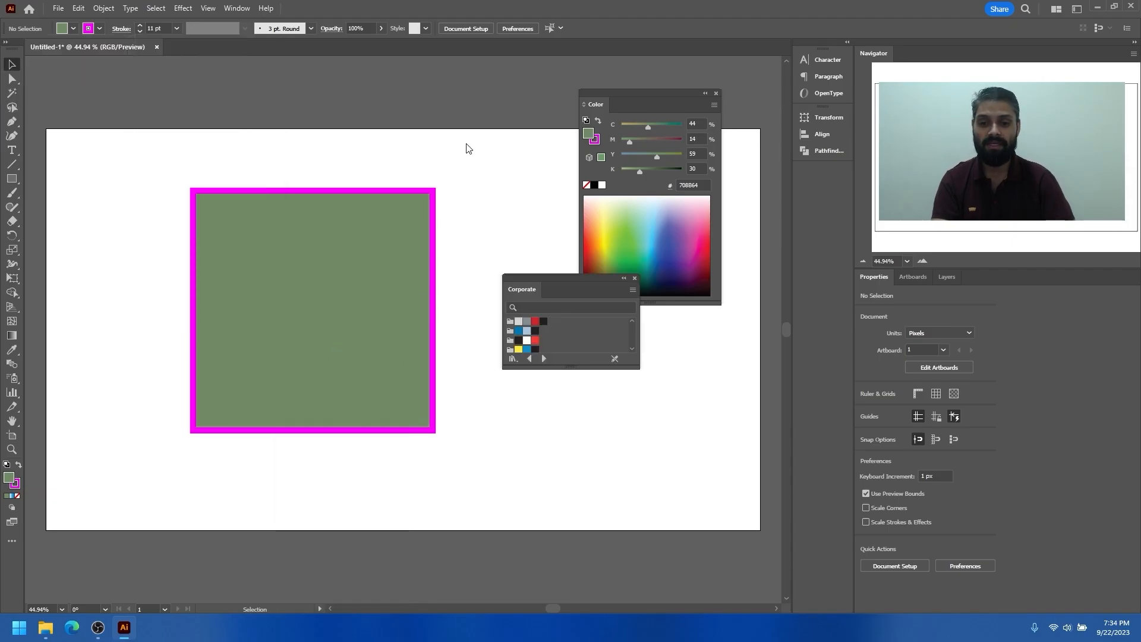
drag(559, 280, 435, 118)
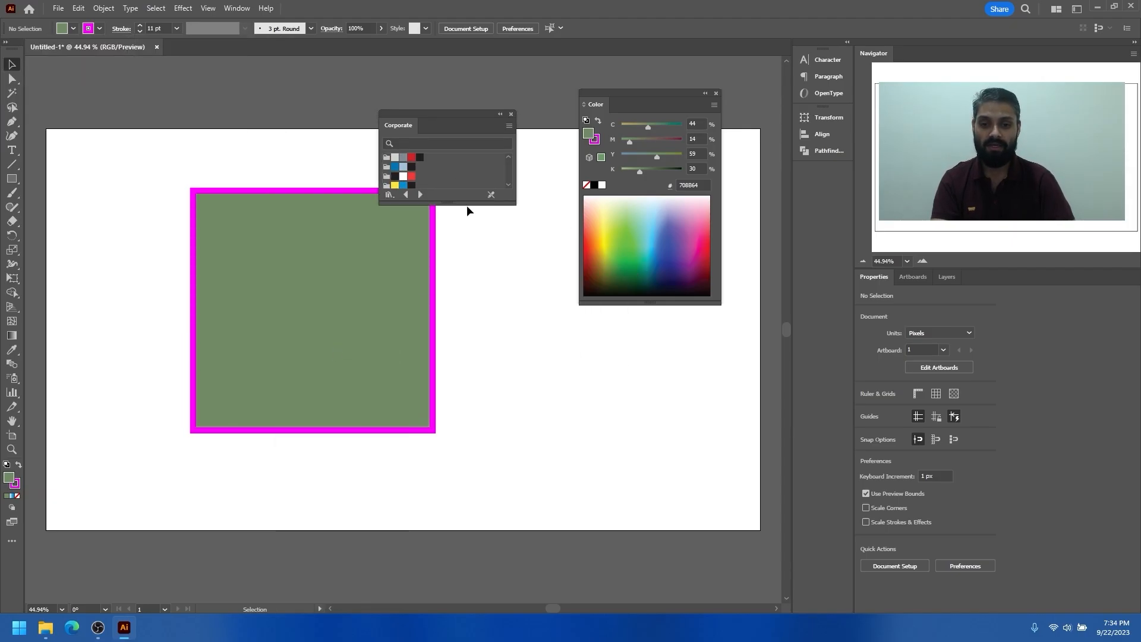
drag(452, 204, 445, 379)
drag(440, 113, 487, 140)
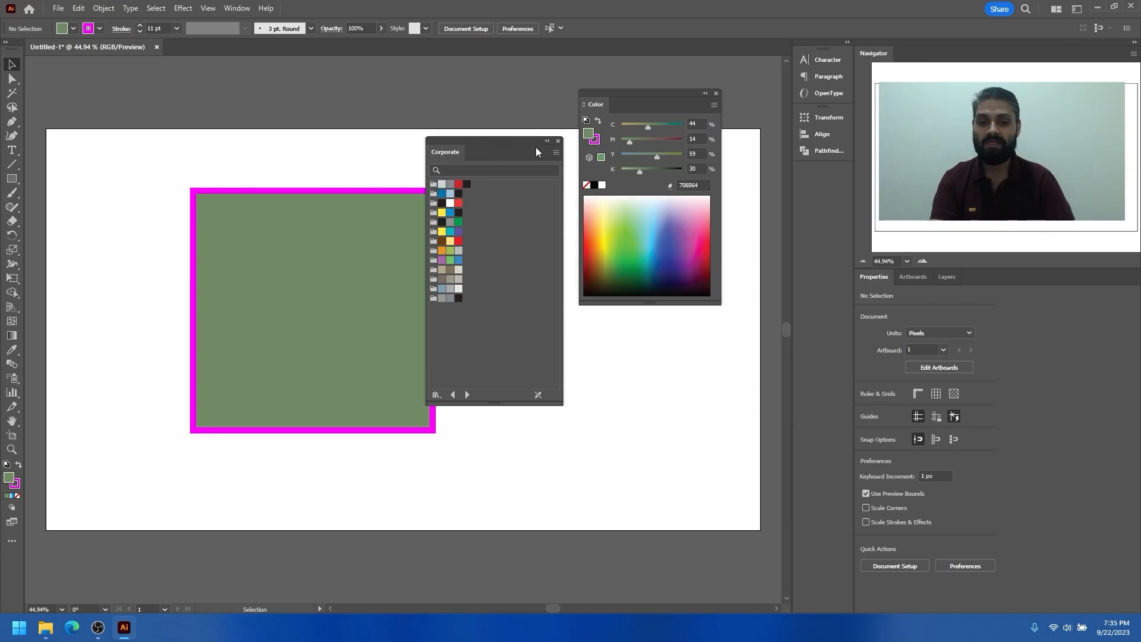
Browse the neighbouring swatch libraries and load the Fruit library from the Foods group.
click(467, 394)
click(467, 394)
click(453, 394)
click(467, 395)
click(452, 395)
click(435, 394)
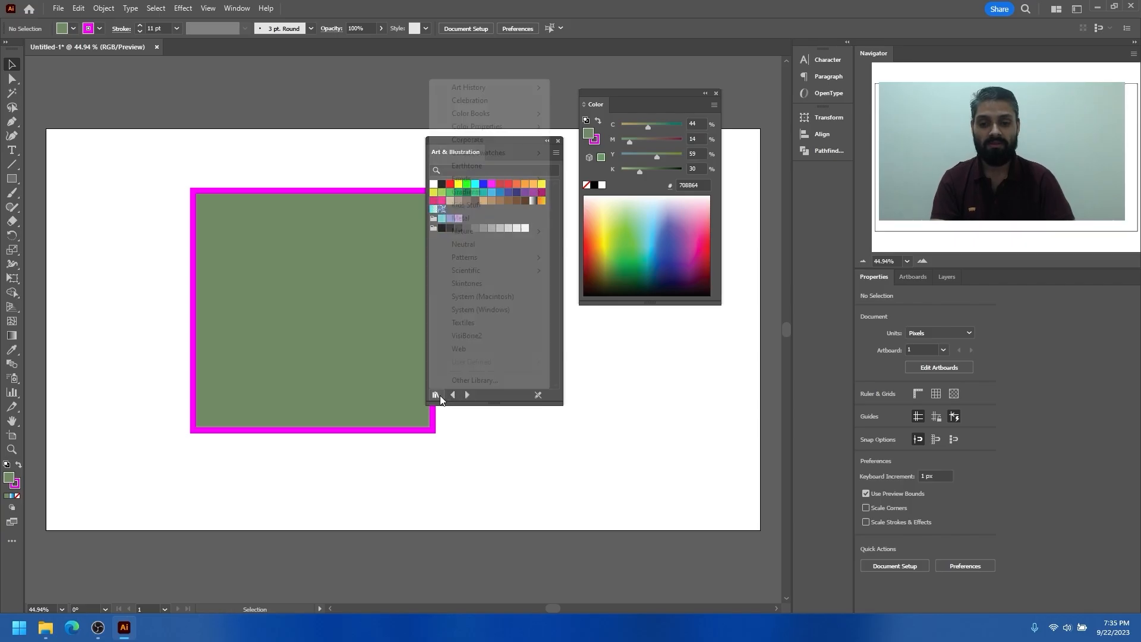
mouse_move(508, 276)
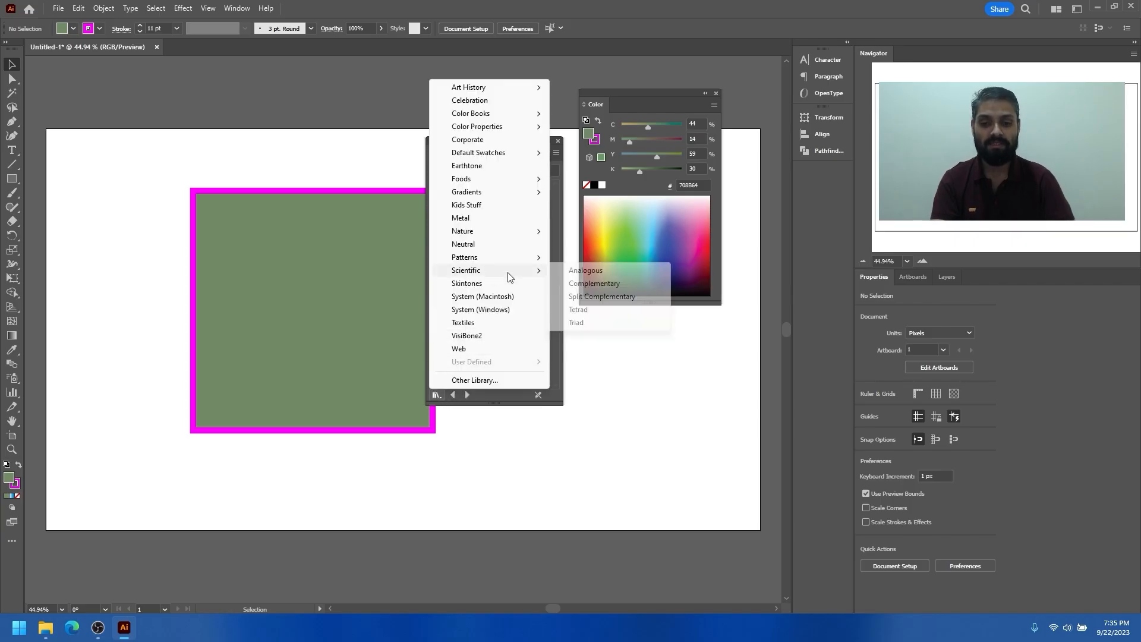
click(436, 394)
click(436, 396)
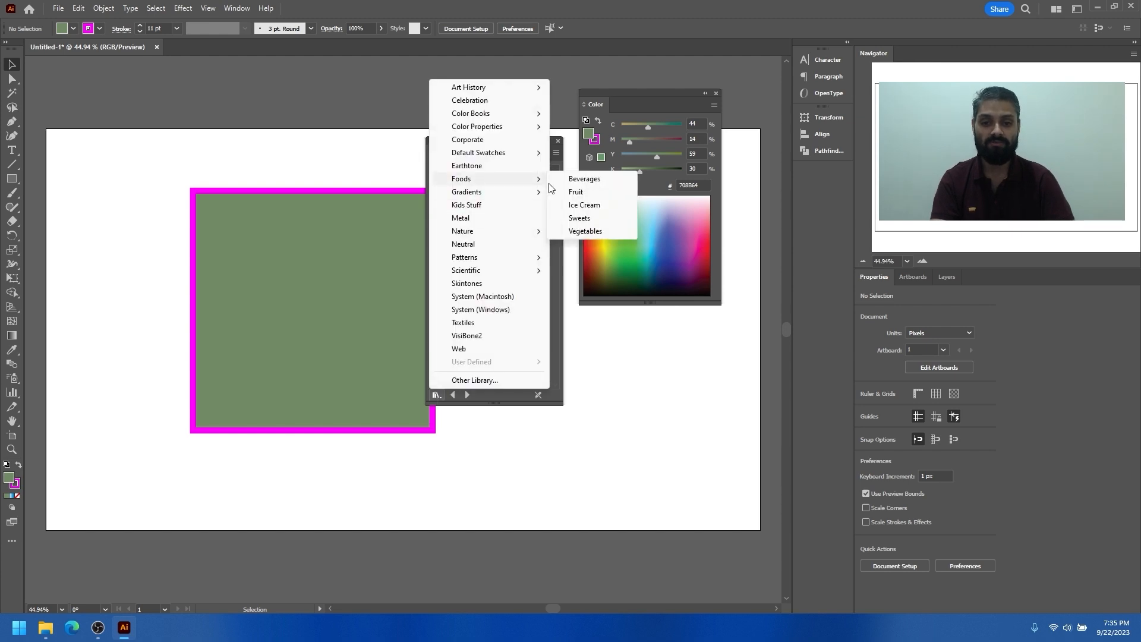
click(576, 192)
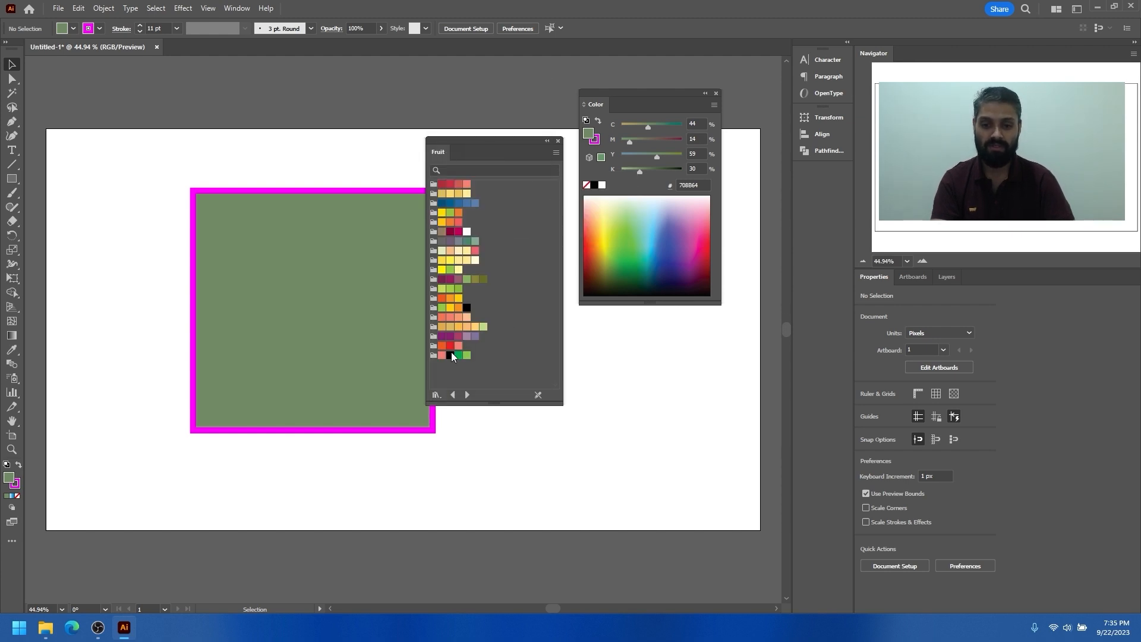
Try several Fruit library swatches as the square's fill, ending on the coral swatch #F5846F.
click(331, 246)
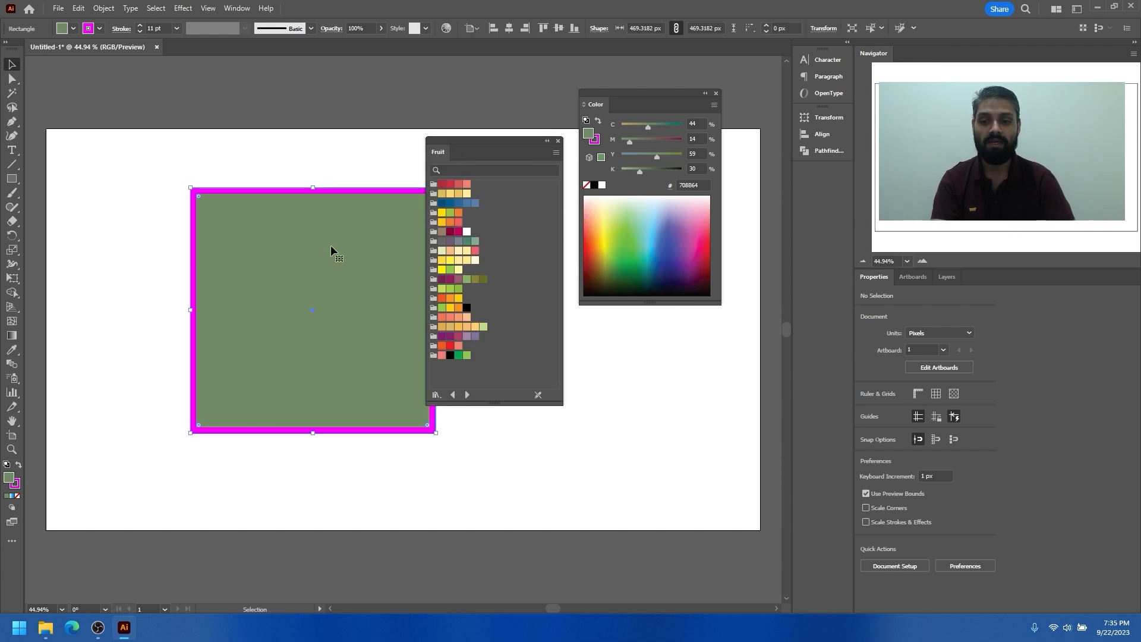
click(458, 194)
click(449, 194)
click(467, 193)
click(466, 184)
click(458, 185)
click(442, 184)
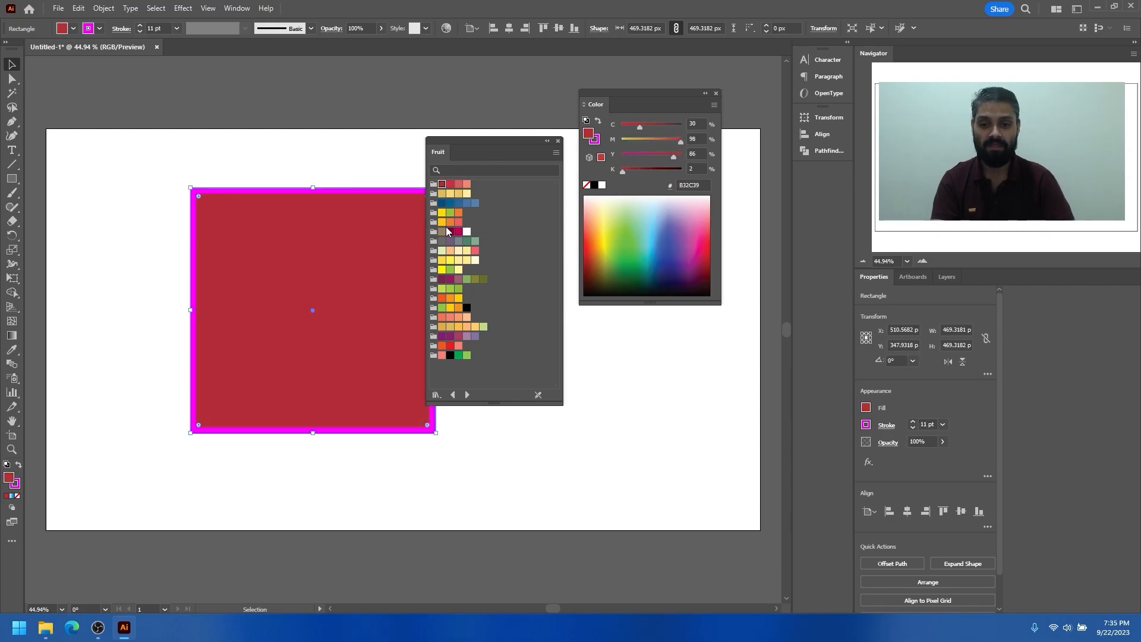
click(449, 240)
click(452, 250)
click(466, 250)
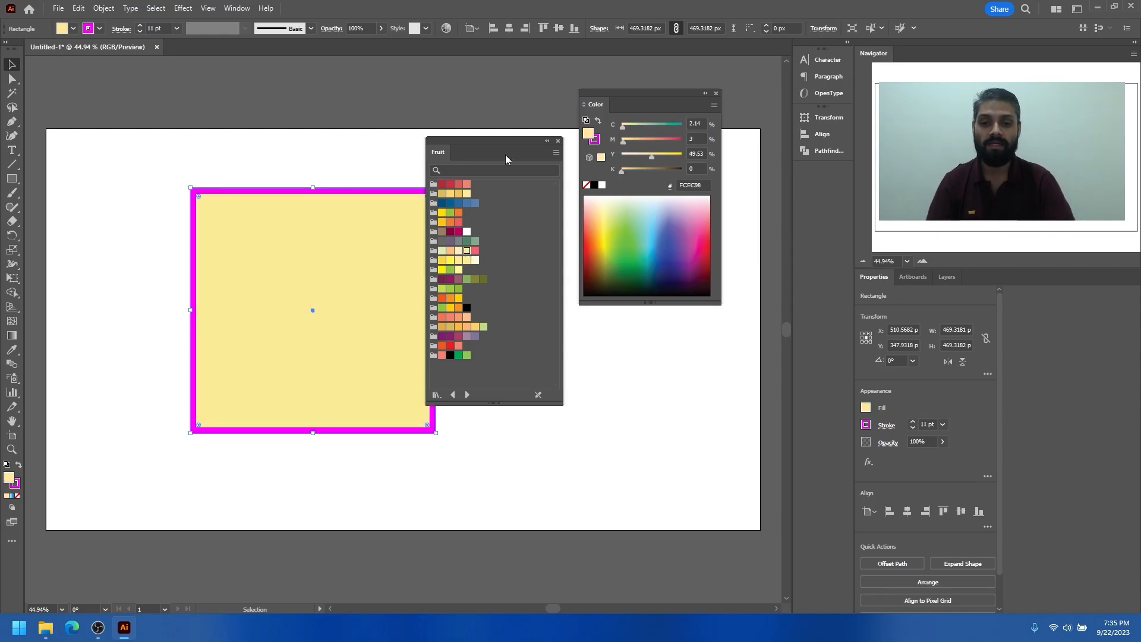
mouse_move(505, 143)
mouse_down()
mouse_move(512, 165)
mouse_move(507, 156)
mouse_up()
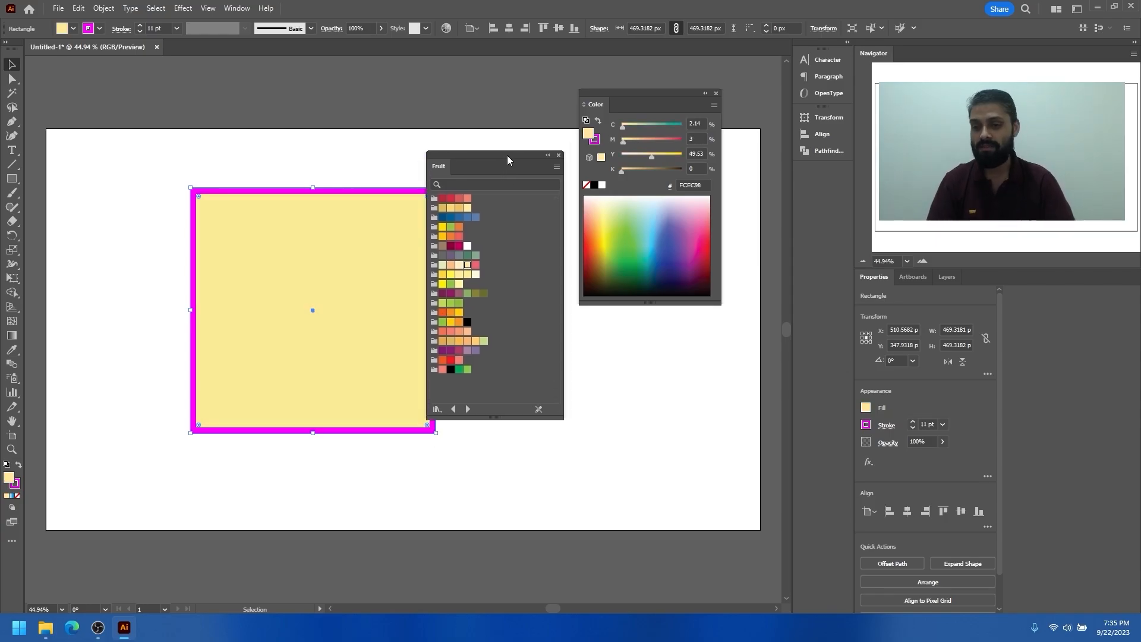
click(466, 198)
drag(495, 165, 475, 164)
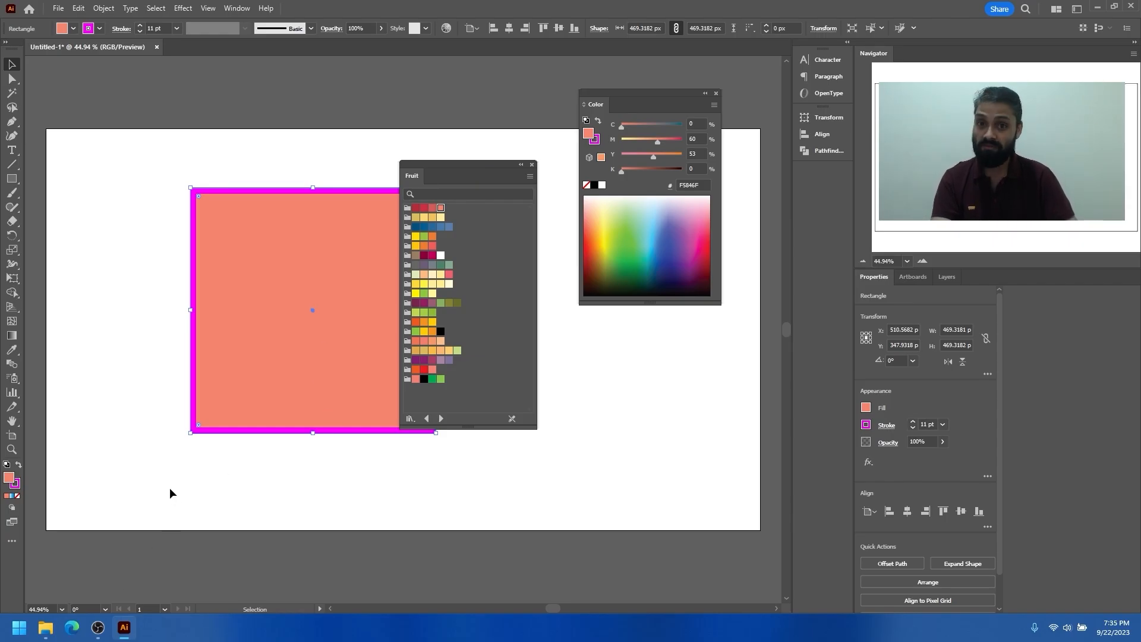
Switch to the Edge browser, search for "adobe color", open Adobe Color's colour wheel page and dismiss its pop-ups.
click(72, 627)
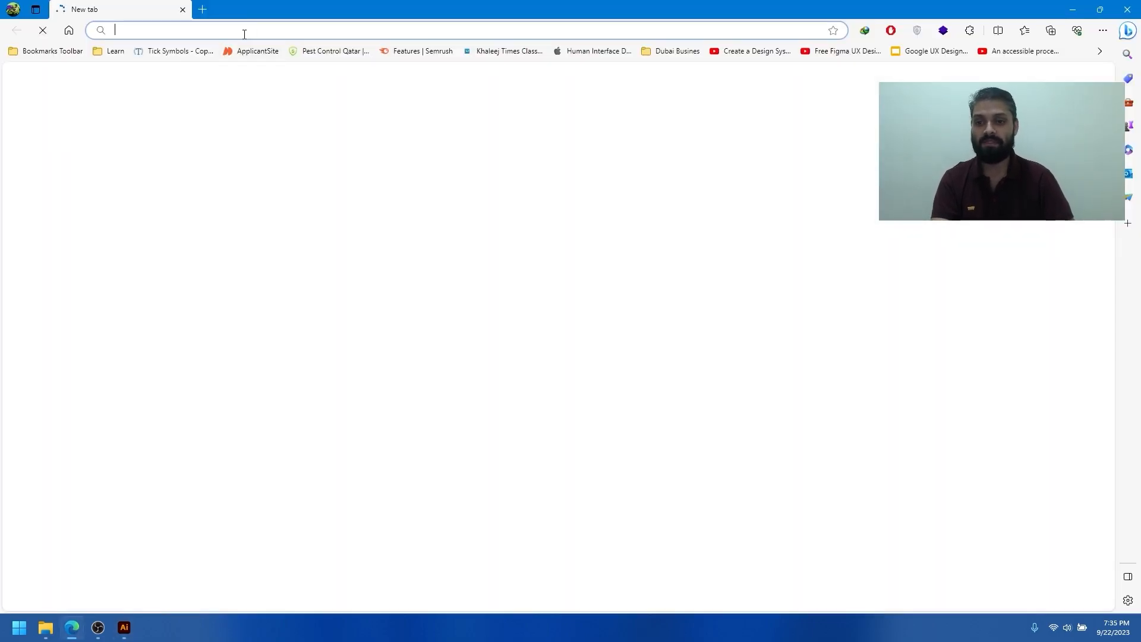
text(adobe)
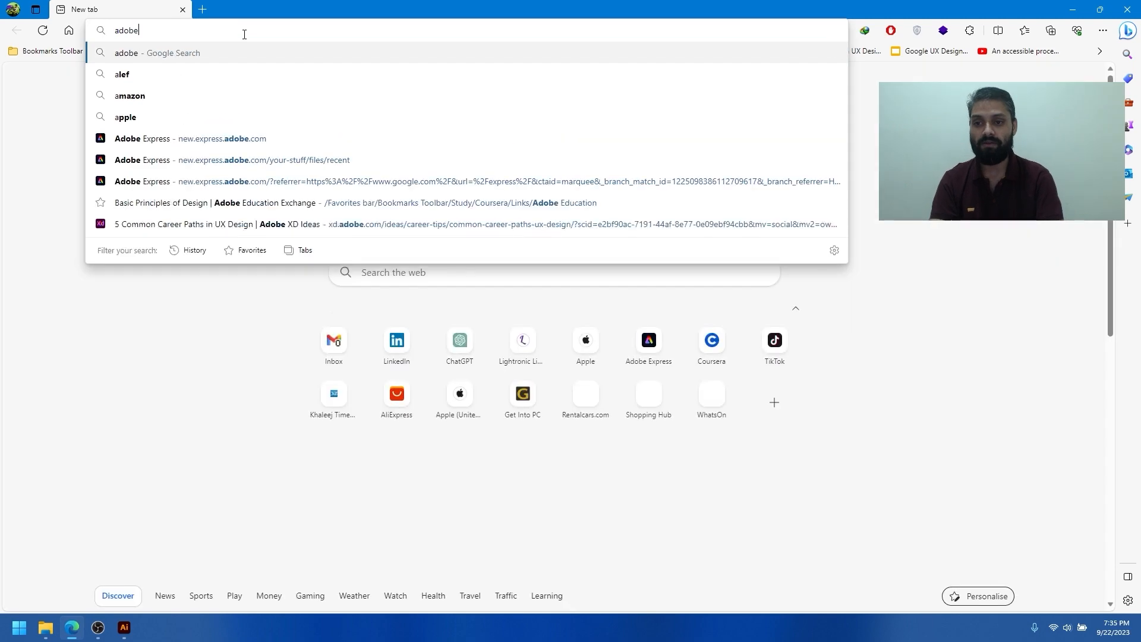
text( color)
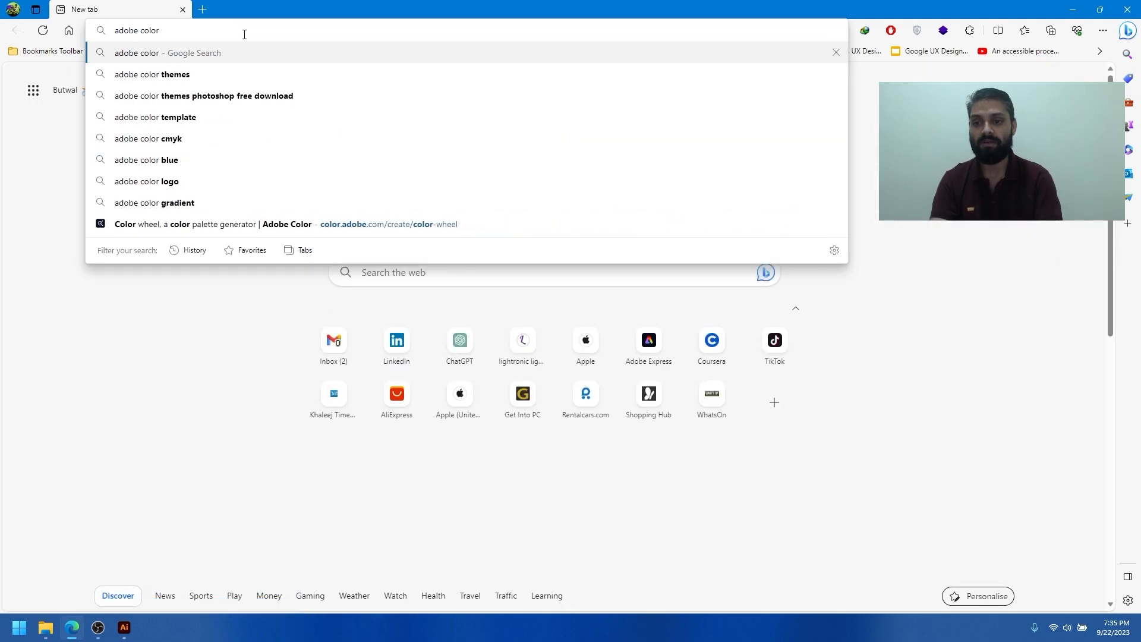
key(Return)
click(205, 188)
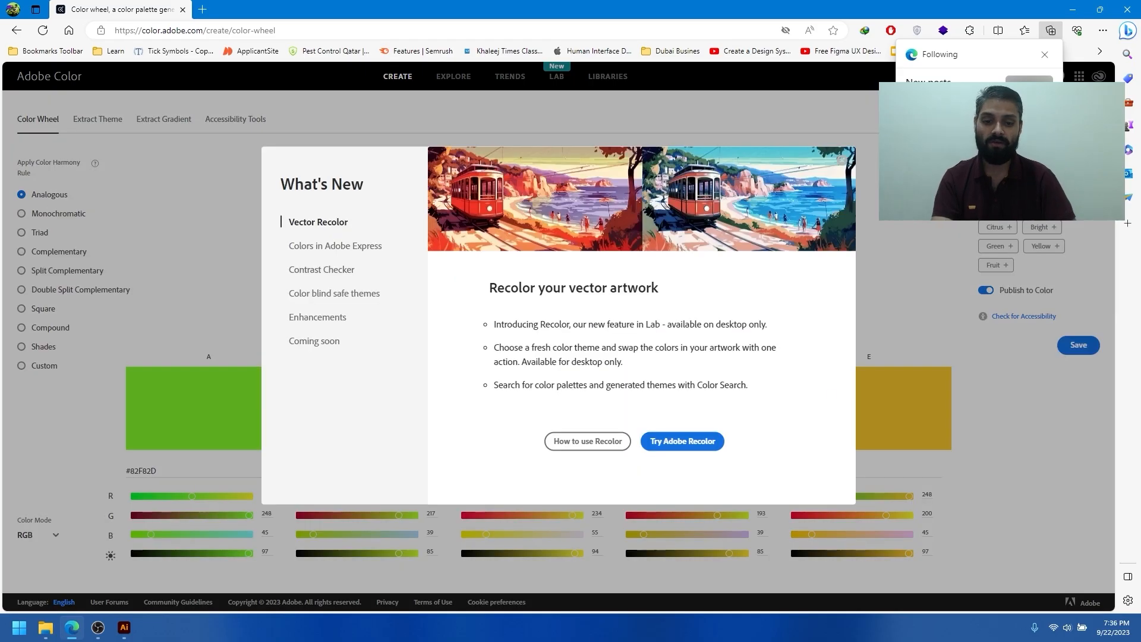
click(949, 244)
click(1047, 55)
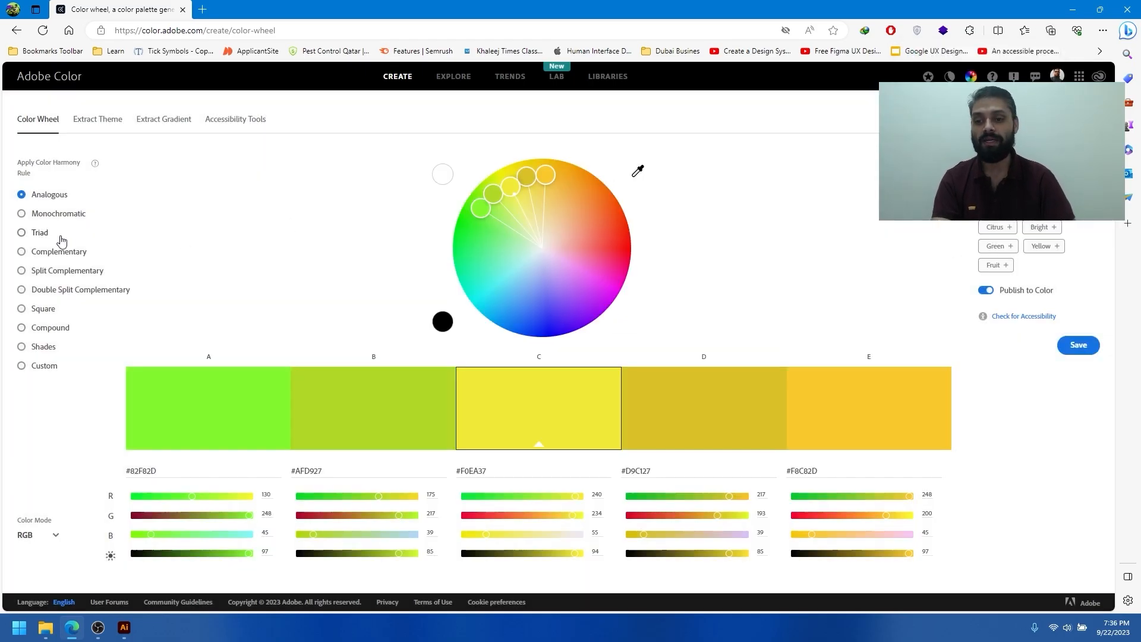
Try the Triad and Monochromatic harmony rules on the colour wheel and end on Complementary.
click(36, 233)
click(71, 215)
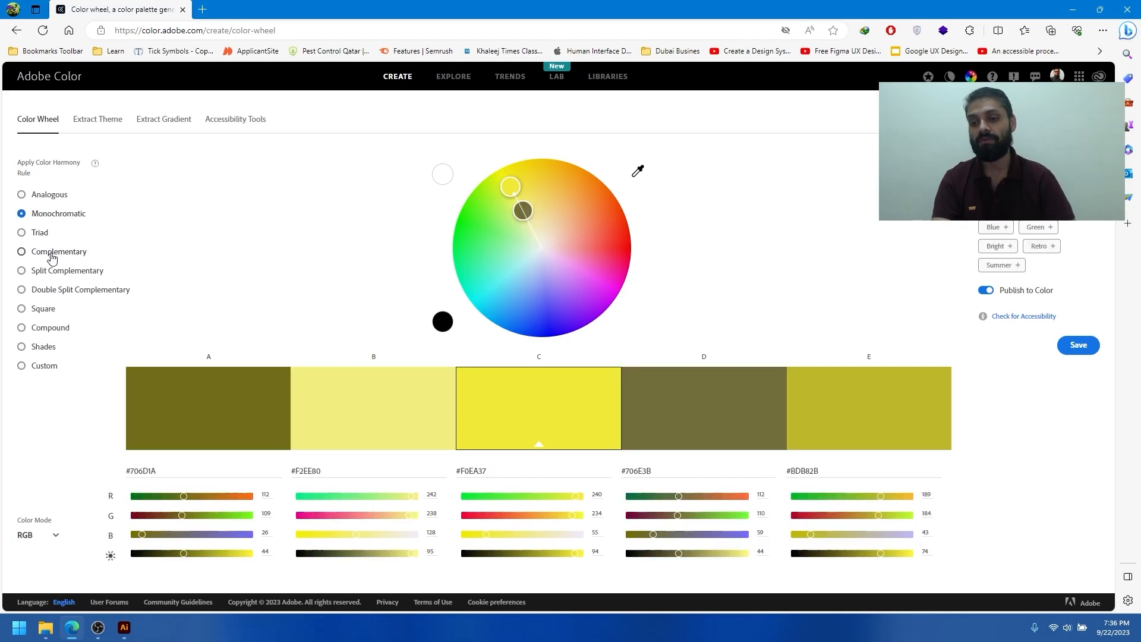
click(51, 252)
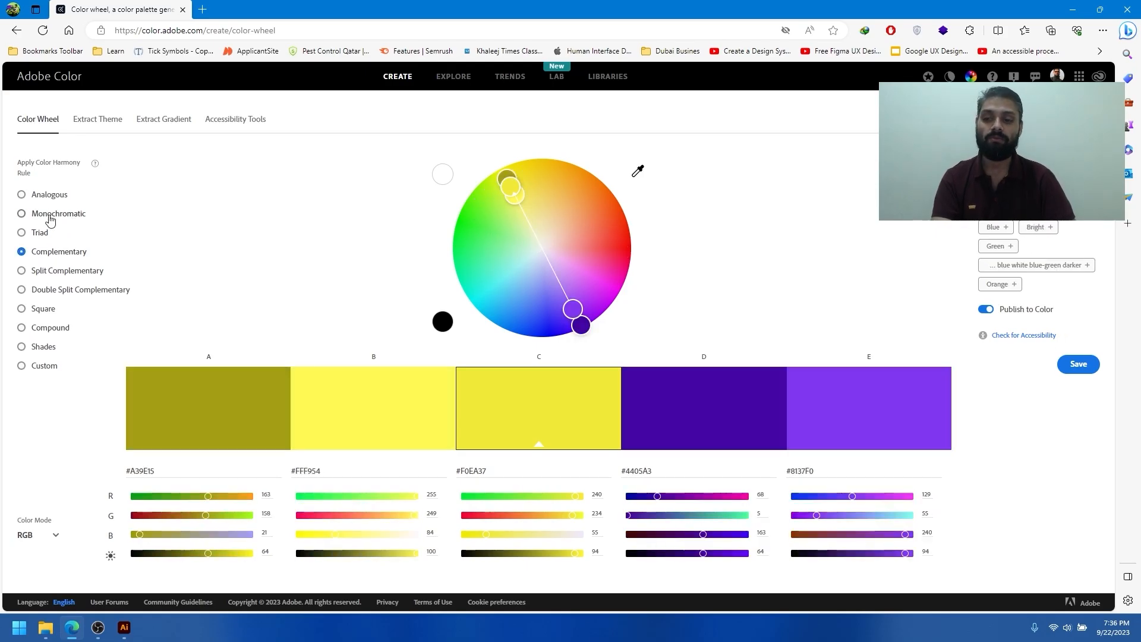
click(1074, 10)
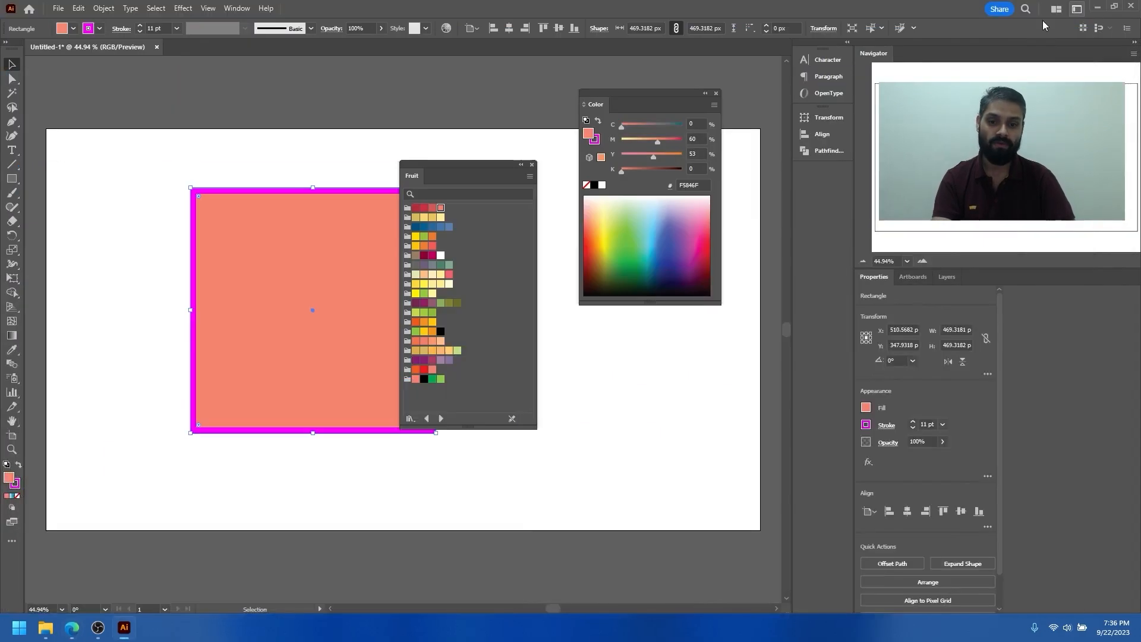
click(223, 172)
drag(218, 232, 321, 455)
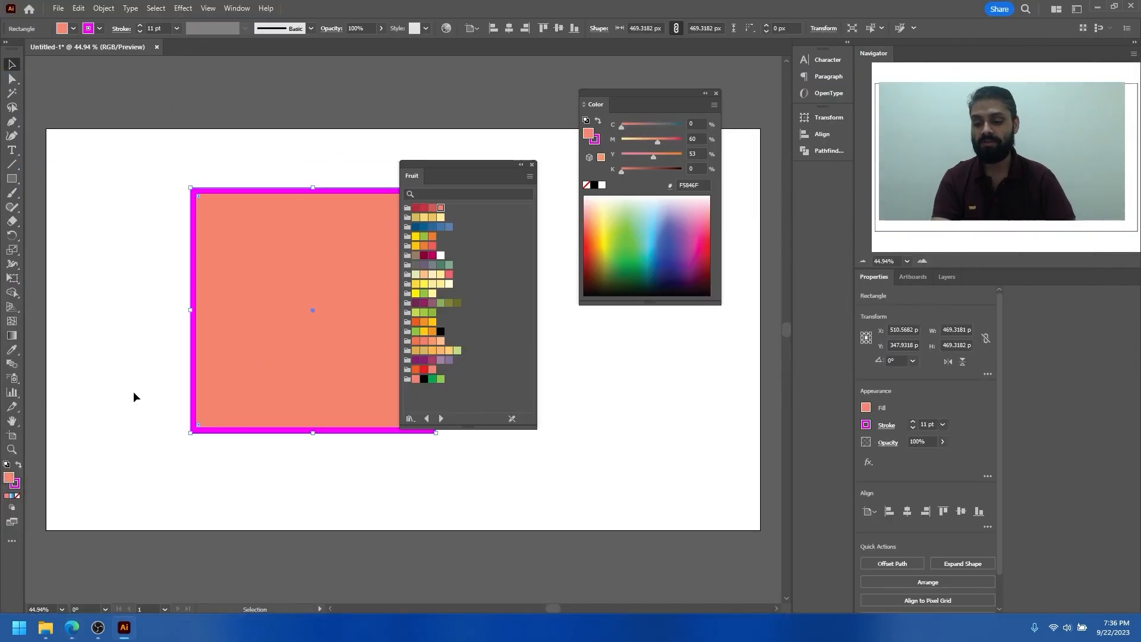
click(69, 631)
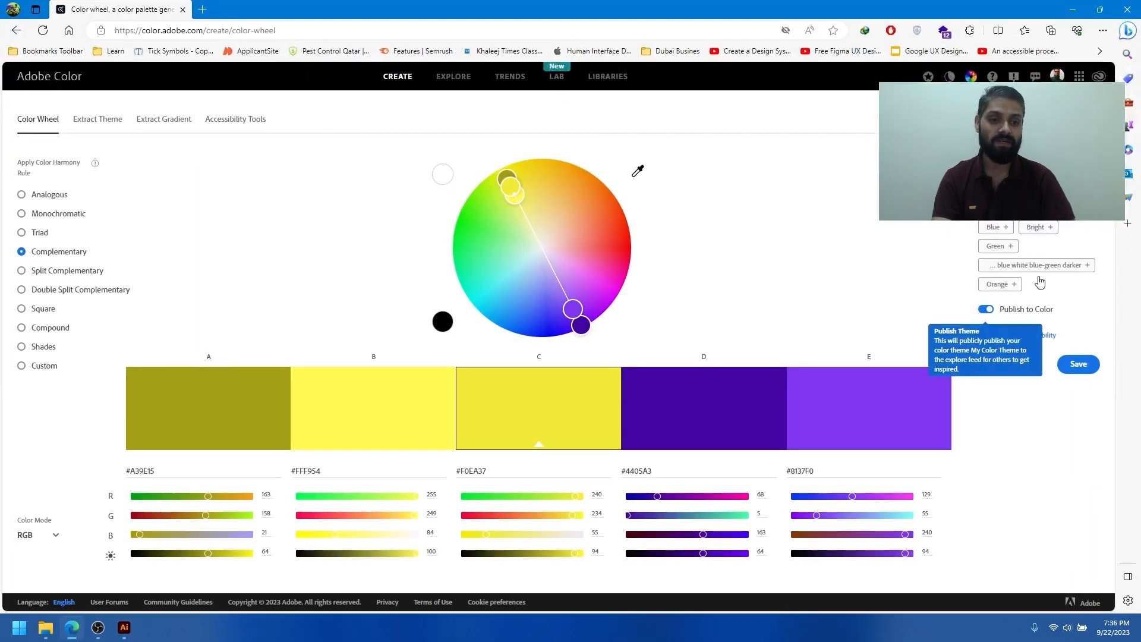
Switch back to Illustrator, show the Libraries panel and move the Color panel clear of it.
click(1073, 9)
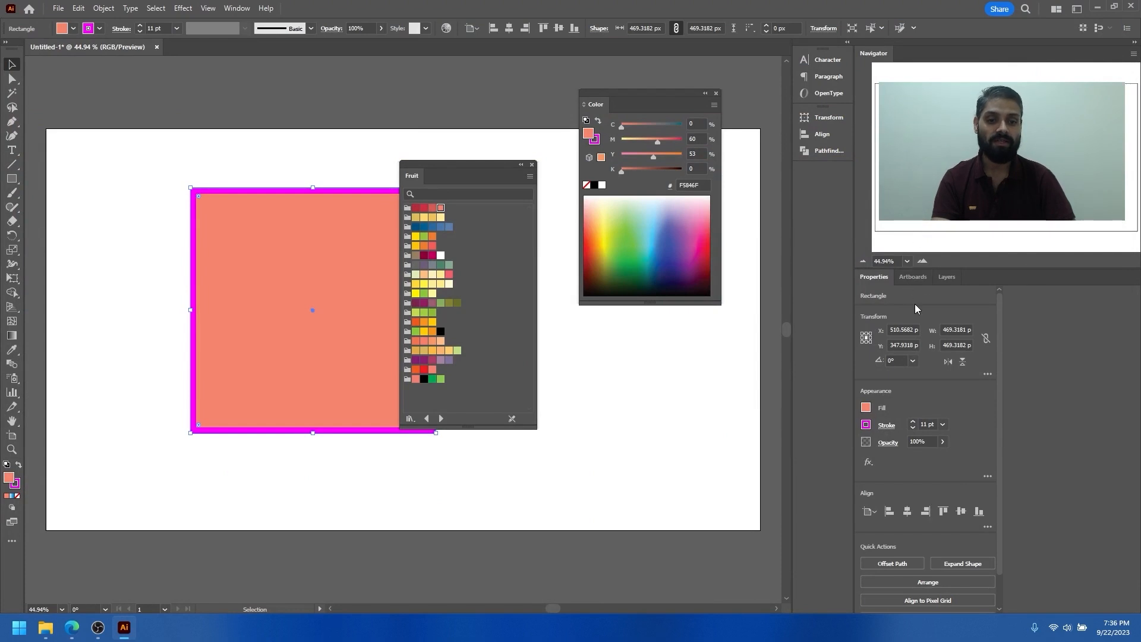
click(233, 7)
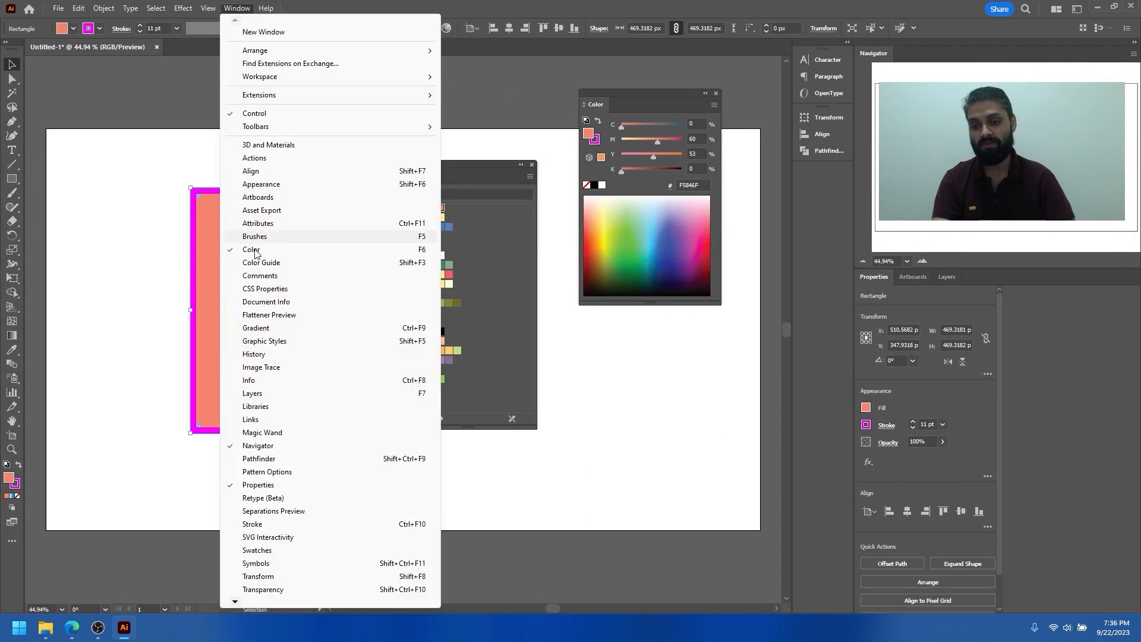
click(261, 406)
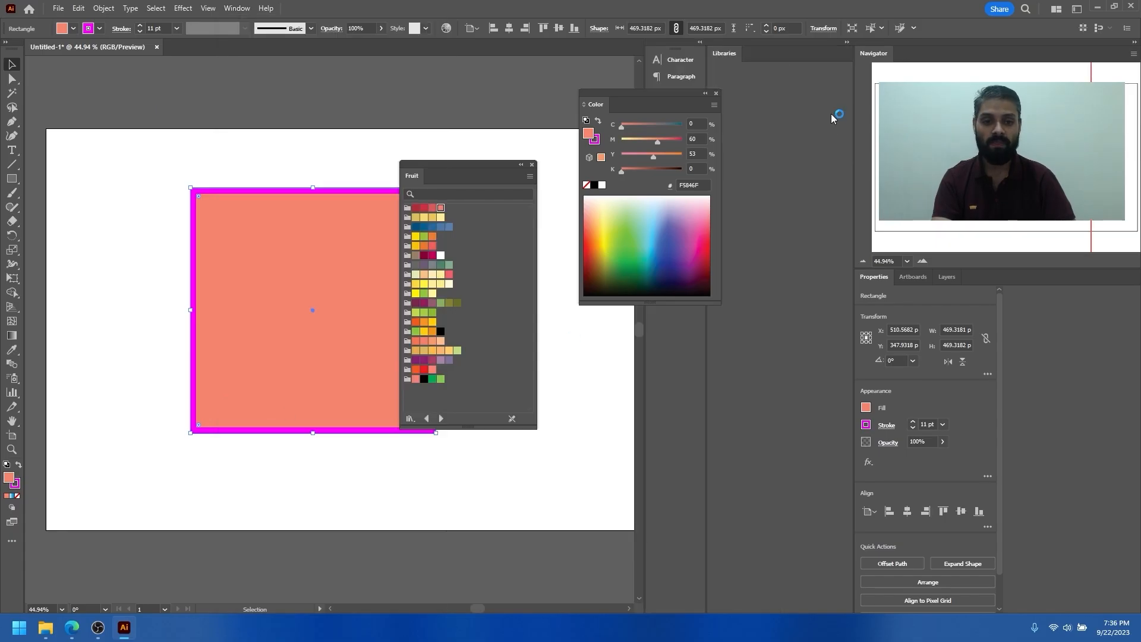
drag(673, 94, 524, 111)
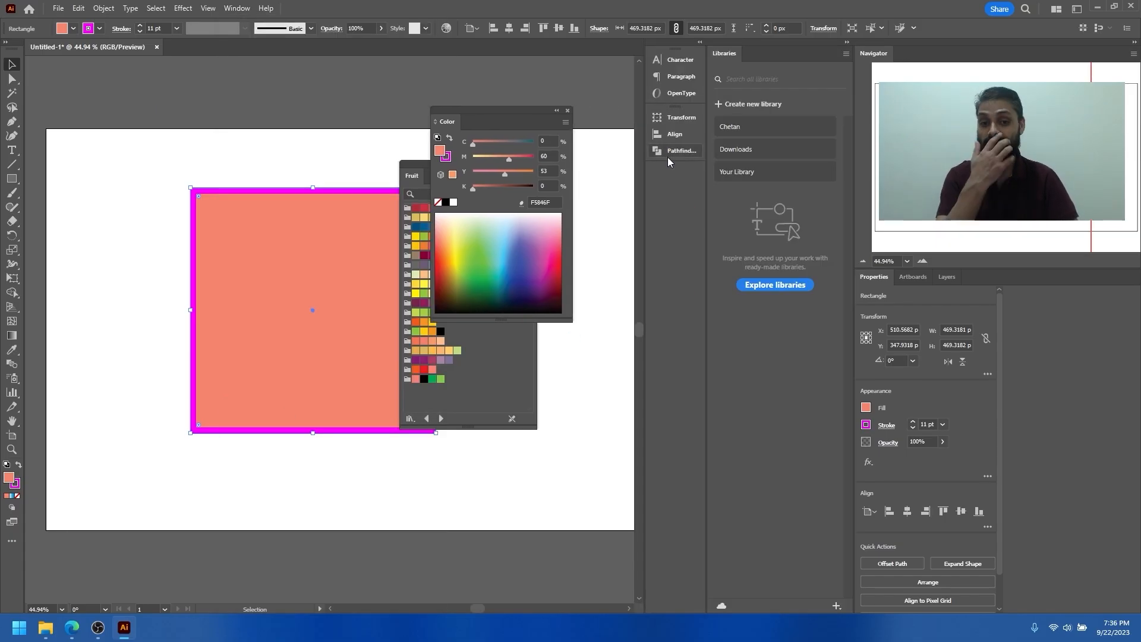
Look through the contents of the first listed library and of Your Library, and return to the list of libraries.
click(746, 127)
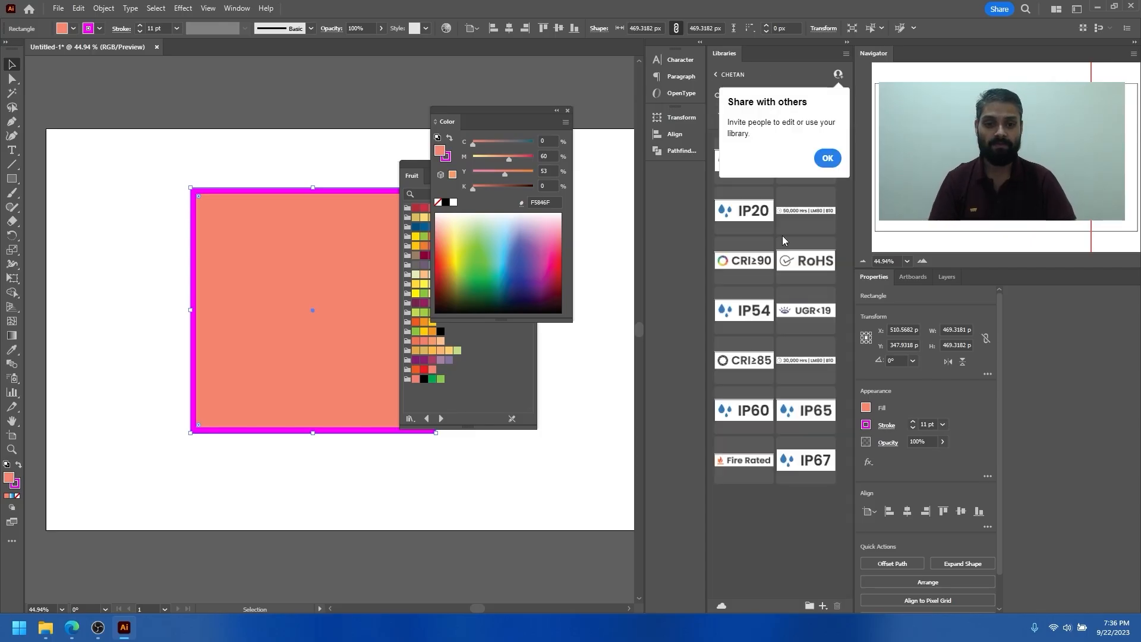
click(828, 160)
click(823, 231)
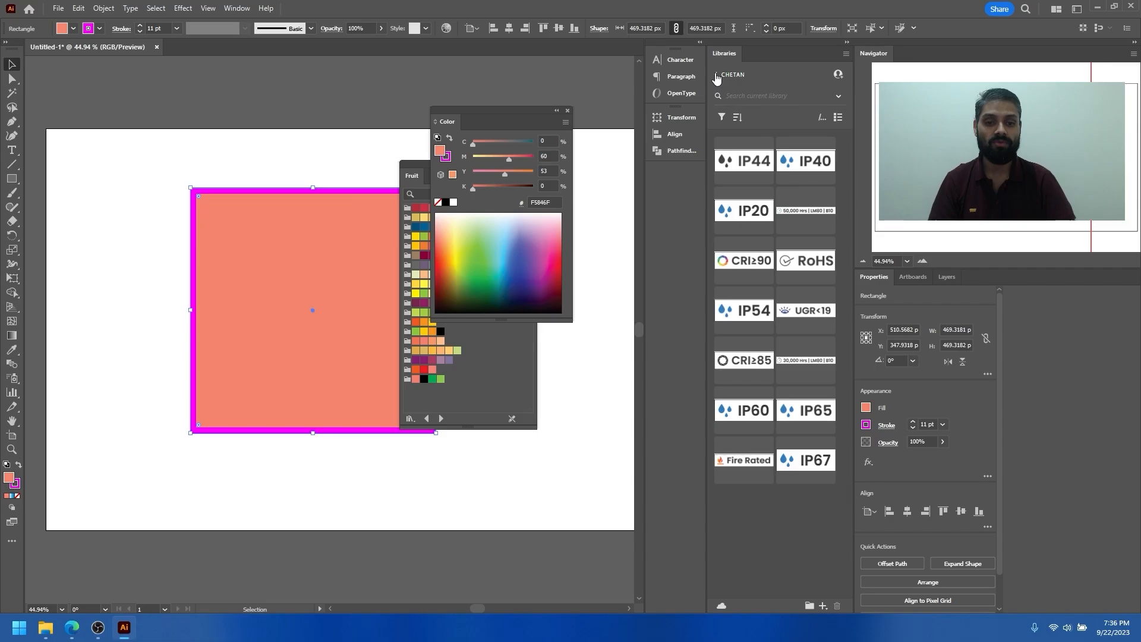
click(717, 74)
click(736, 174)
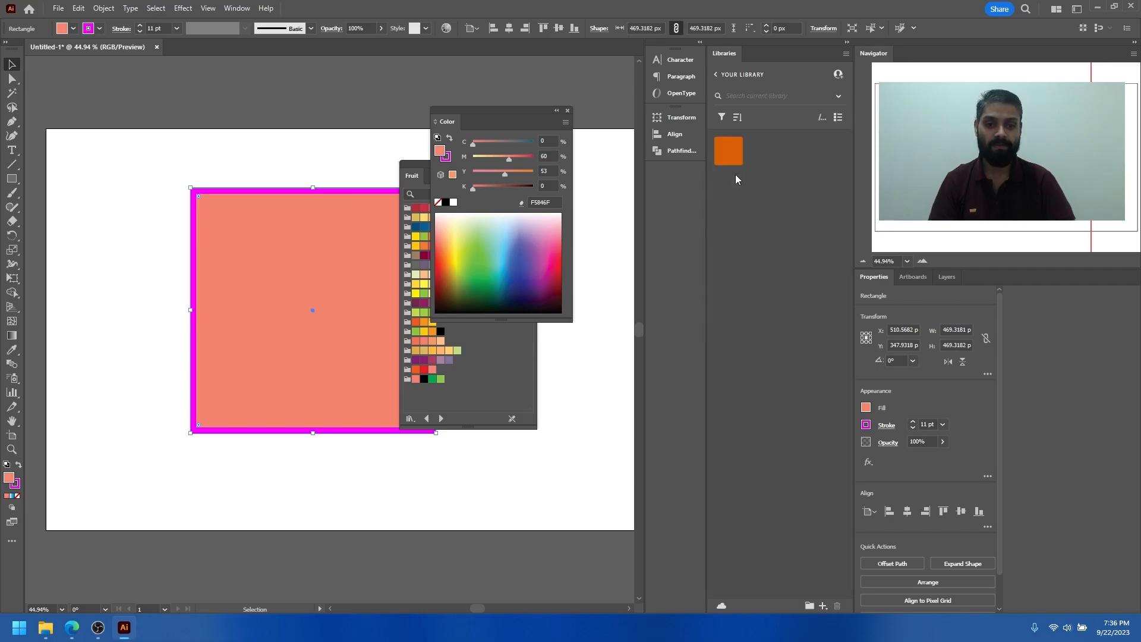
click(716, 74)
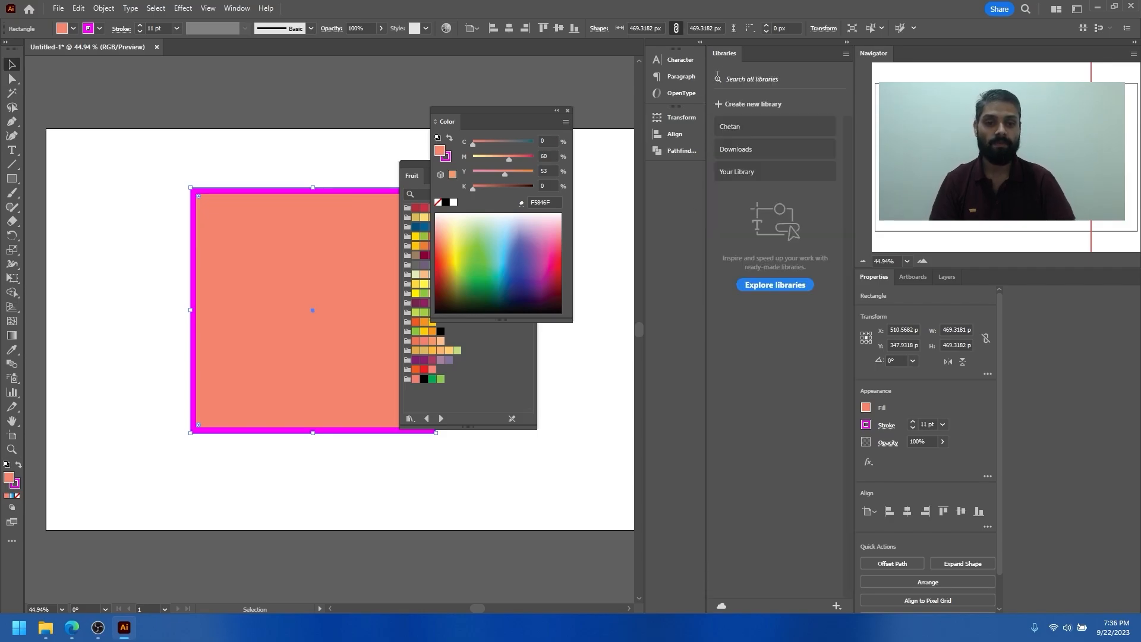
Collapse the Libraries panel, spread the Color and Fruit panels apart, and shift the square horizontally to X 587.84 px.
drag(548, 109, 232, 113)
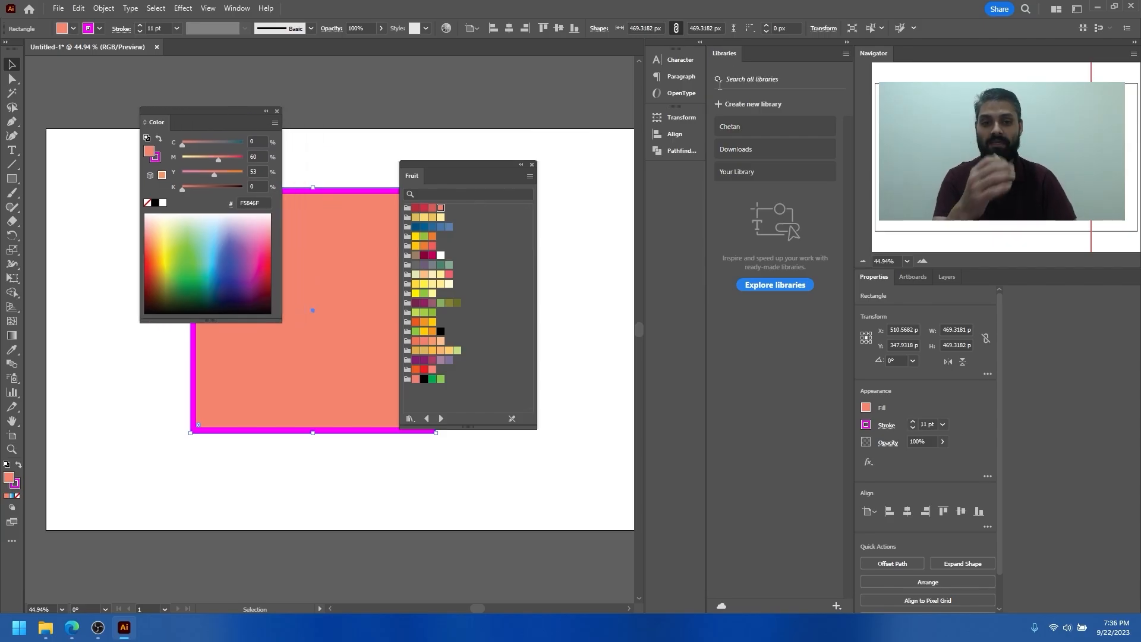
click(846, 44)
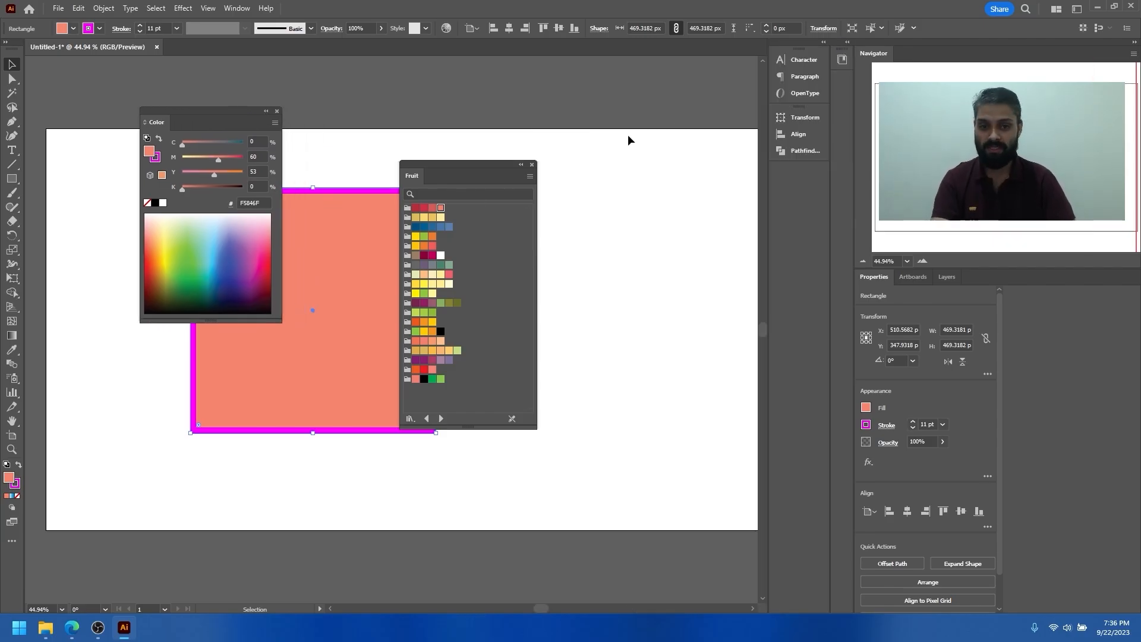
drag(228, 110, 165, 104)
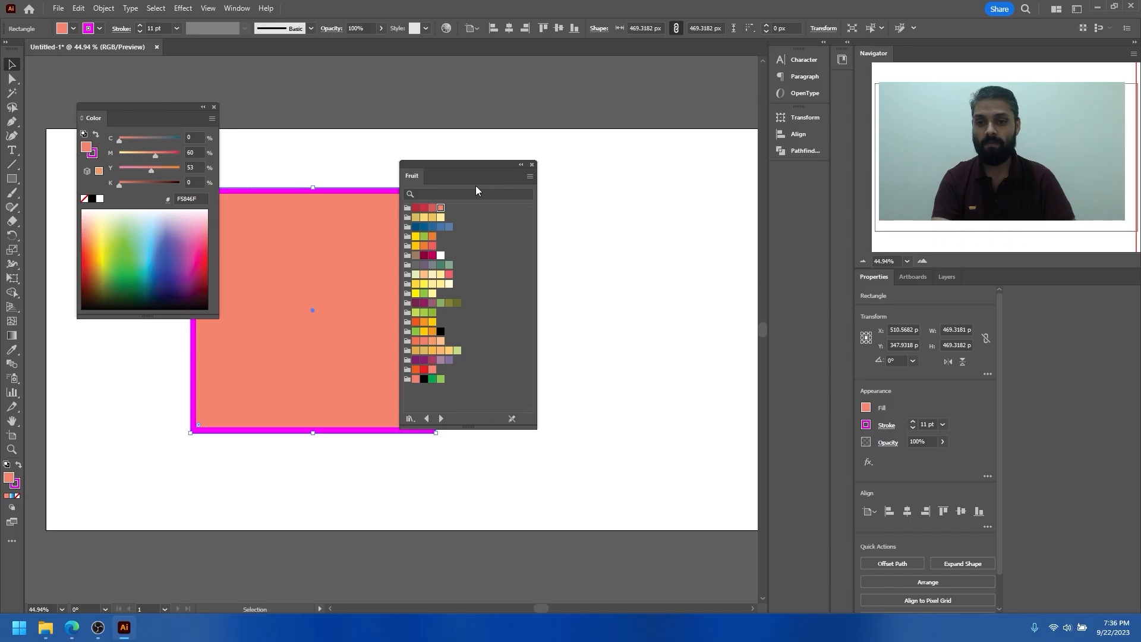
drag(482, 171, 612, 155)
drag(369, 196, 410, 196)
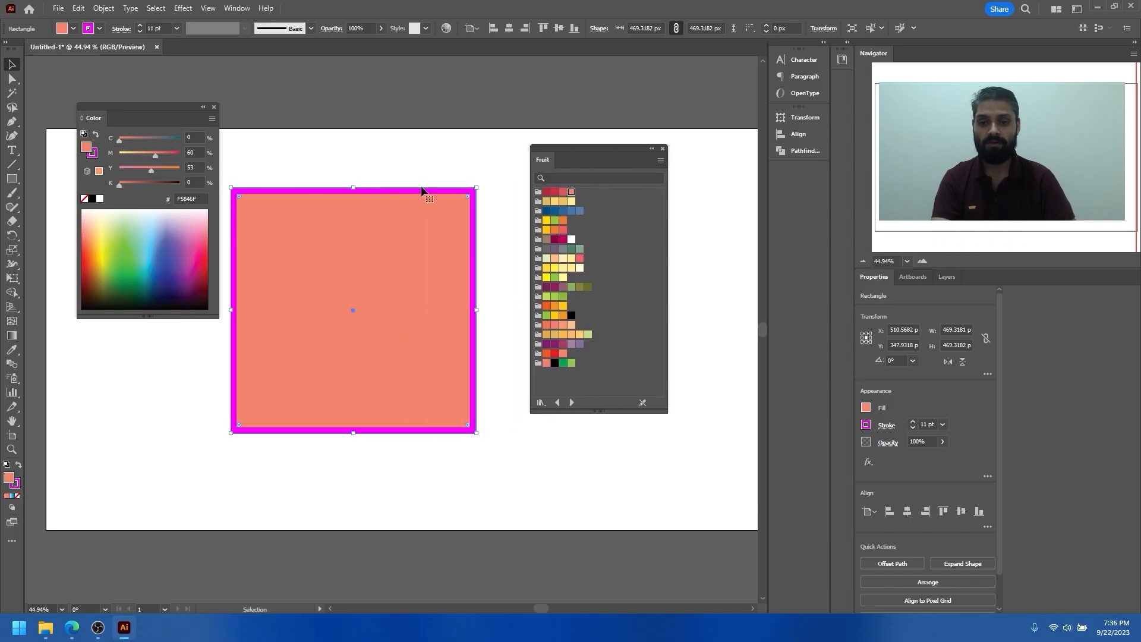
drag(597, 151, 603, 148)
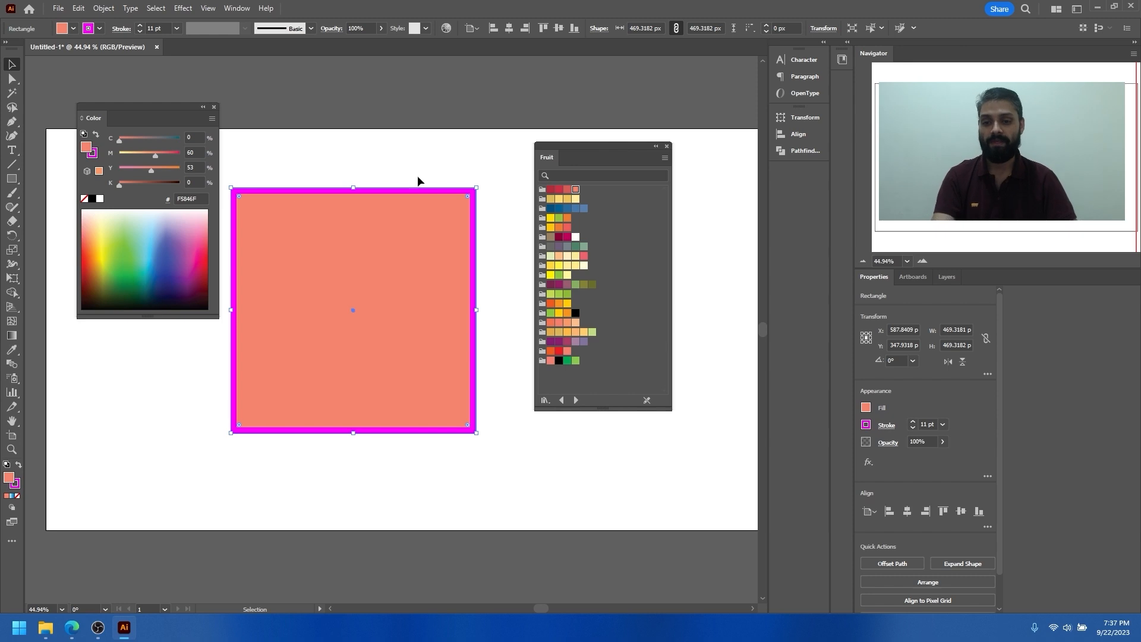
Close the floating Color and Fruit panels to clear the canvas around the square.
click(215, 107)
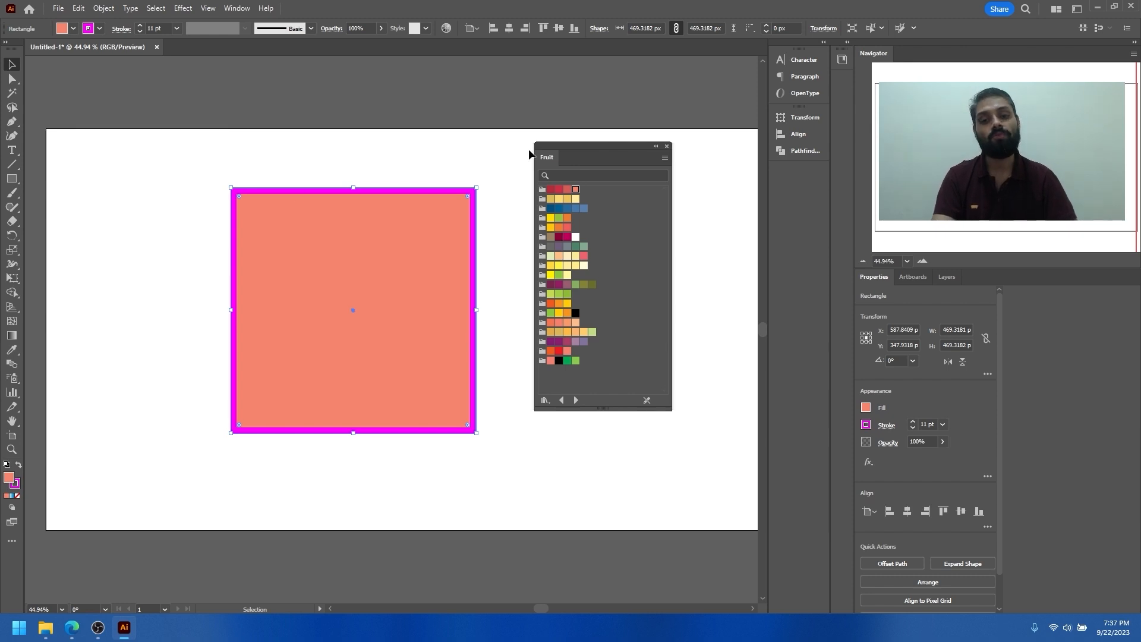
click(666, 147)
drag(524, 208, 344, 208)
drag(577, 220, 513, 210)
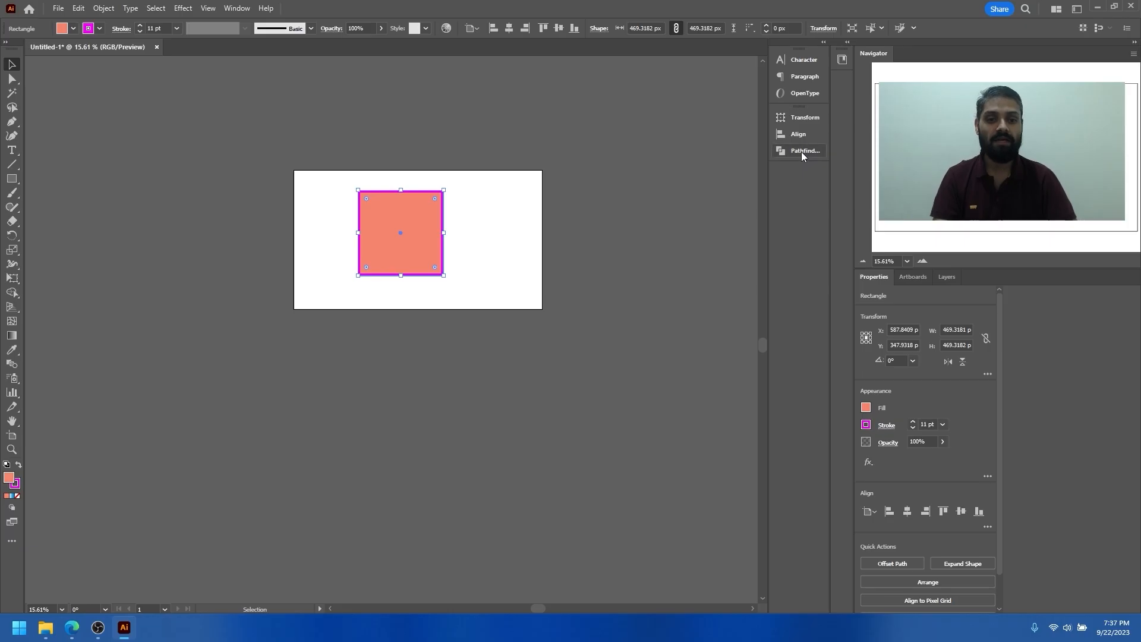
Display the document's list of artboards and add thirteen new artboards, for a total of 14.
click(910, 278)
scroll(435, 270, down, 2)
drag(434, 267, 340, 258)
click(392, 243)
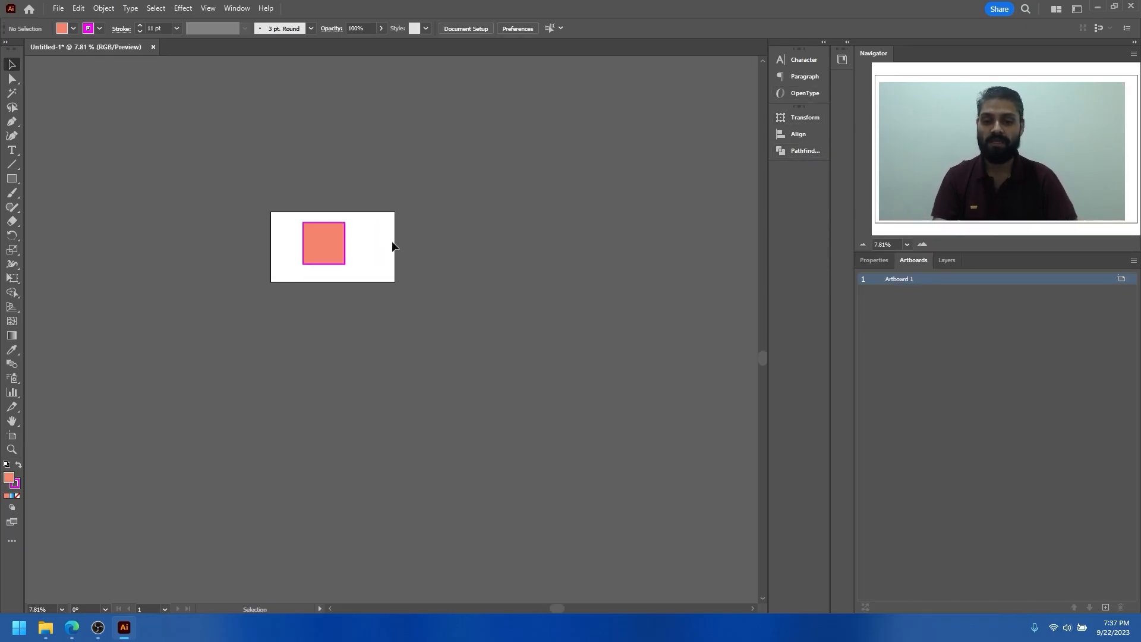
click(1106, 607)
click(1106, 607)
click(1106, 607)
click(1106, 607)
click(1106, 607)
click(1106, 607)
click(1106, 606)
click(1106, 607)
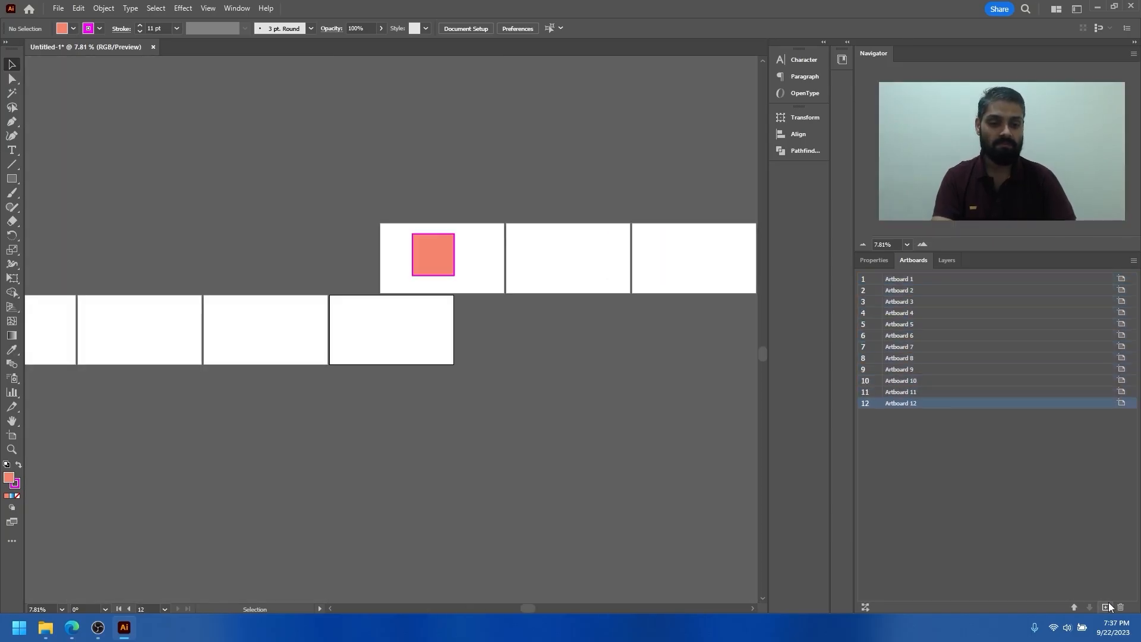
click(1107, 607)
click(1106, 606)
Rearrange all artboards into a grid of 2 columns with 20 px spacing, moving the artwork with the artboards.
click(865, 606)
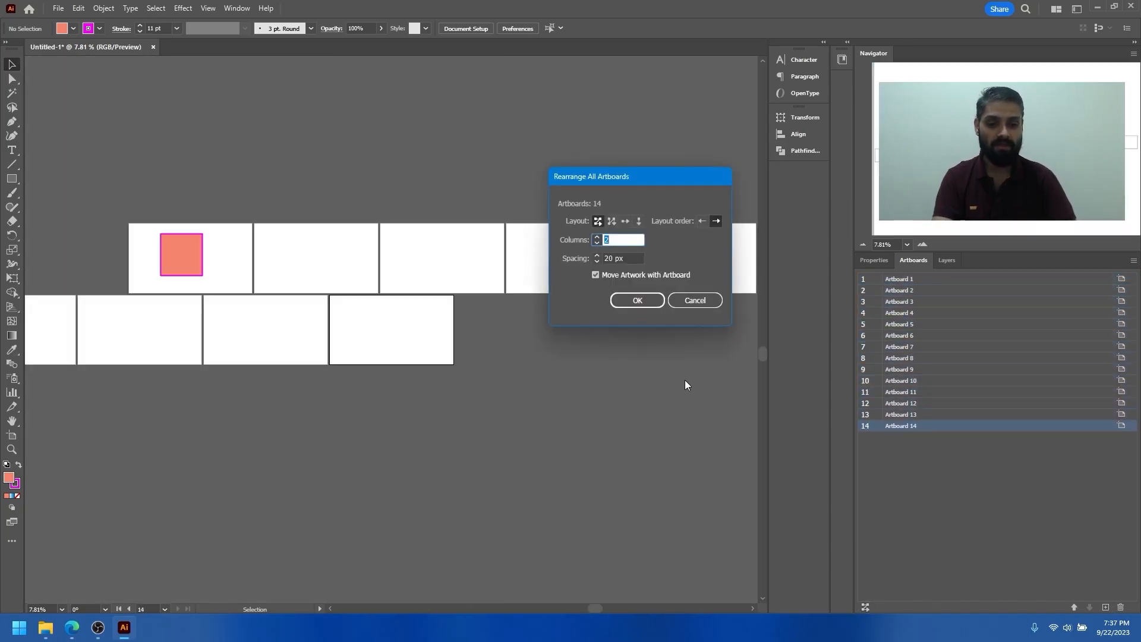
click(648, 303)
key(ctrl+alt+space)
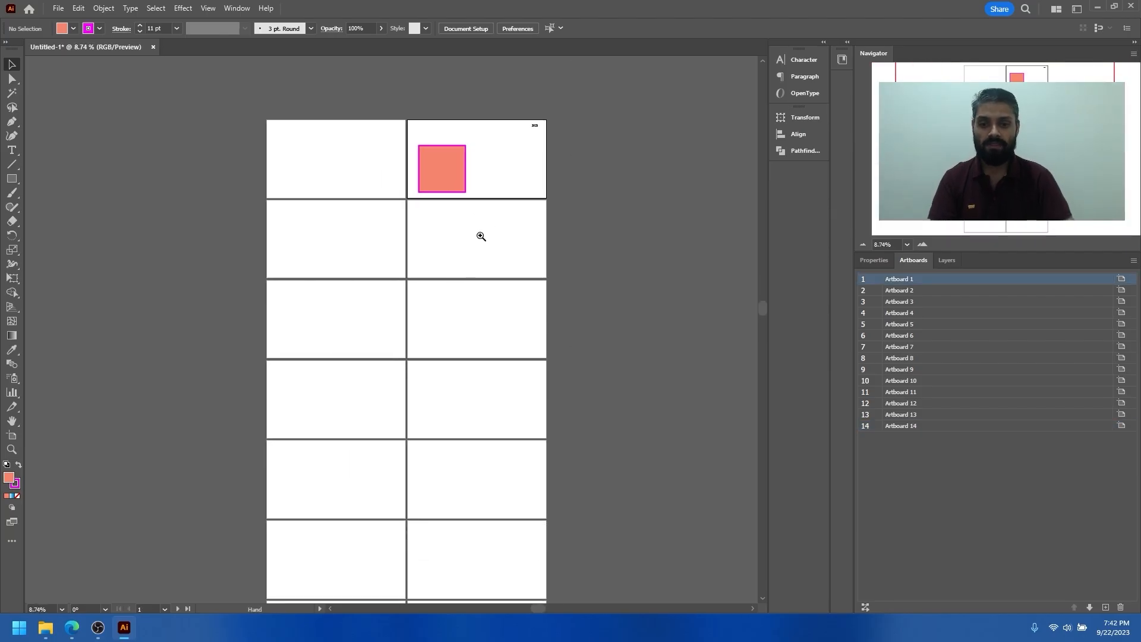
click(479, 234)
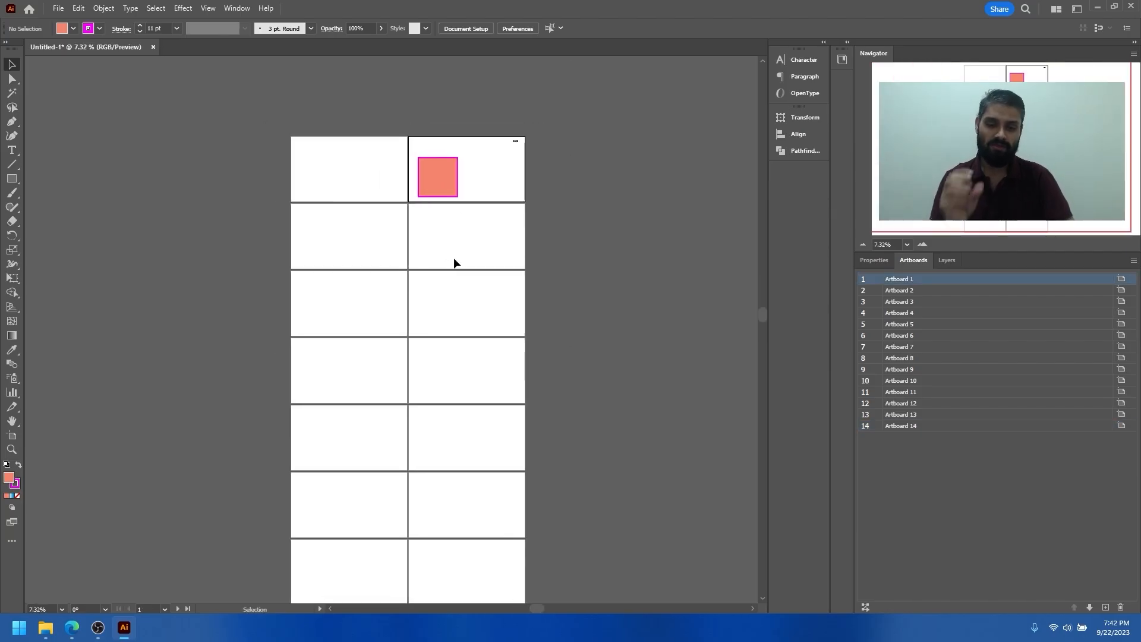
mouse_move(461, 247)
mouse_down()
mouse_move(474, 188)
mouse_move(487, 255)
mouse_move(465, 232)
mouse_up()
ctrl+alt+click(471, 237)
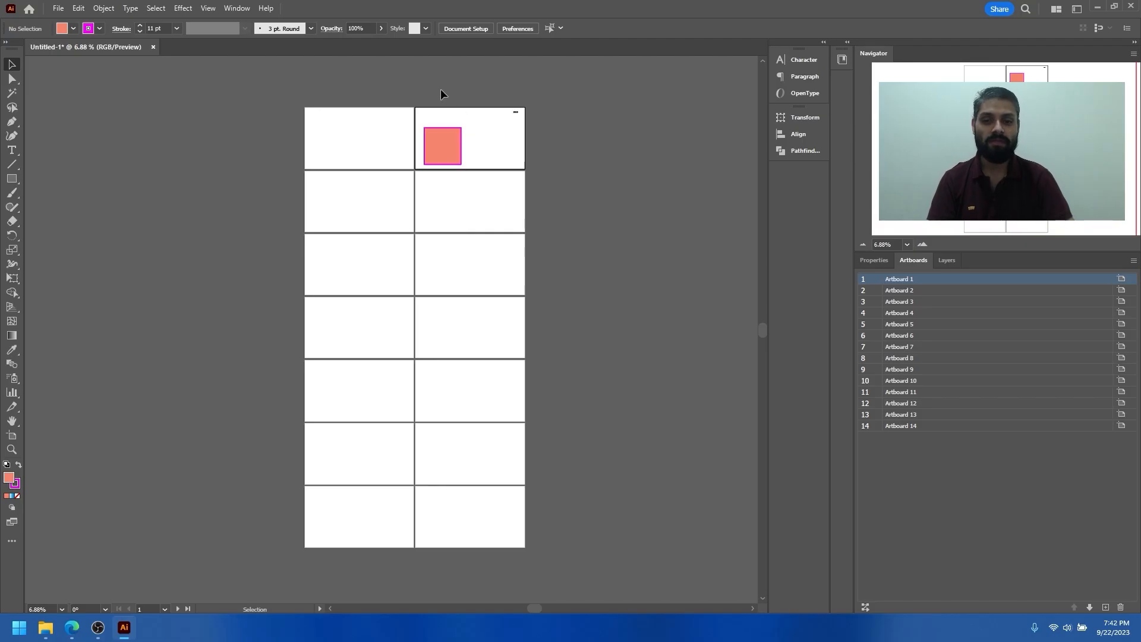
Copy the square and the 2023 text on Artboard 1 and paste them on all artboards.
drag(526, 156, 526, 157)
scroll(508, 125, up, 3)
scroll(507, 124, down, 2)
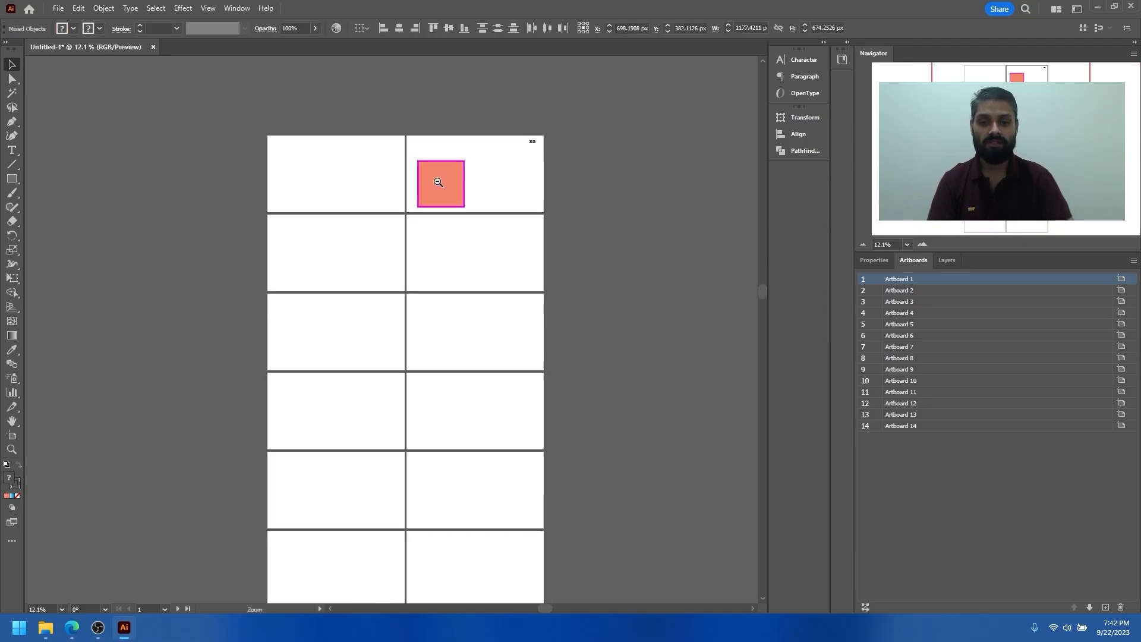
scroll(484, 242, down, 1)
scroll(484, 241, down, 1)
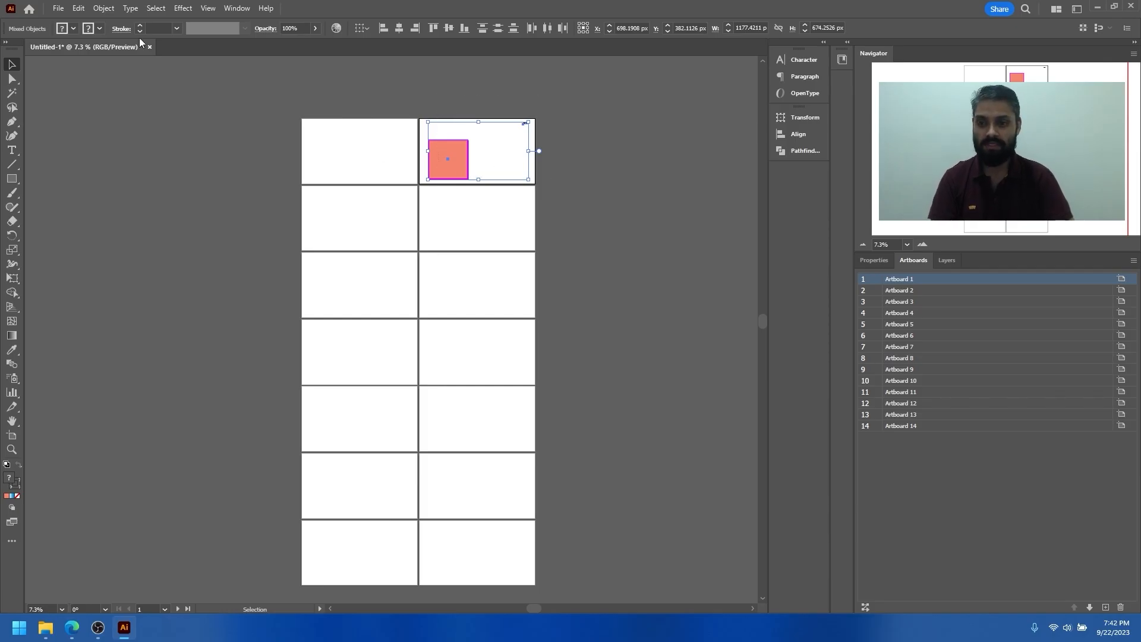
click(79, 8)
click(95, 63)
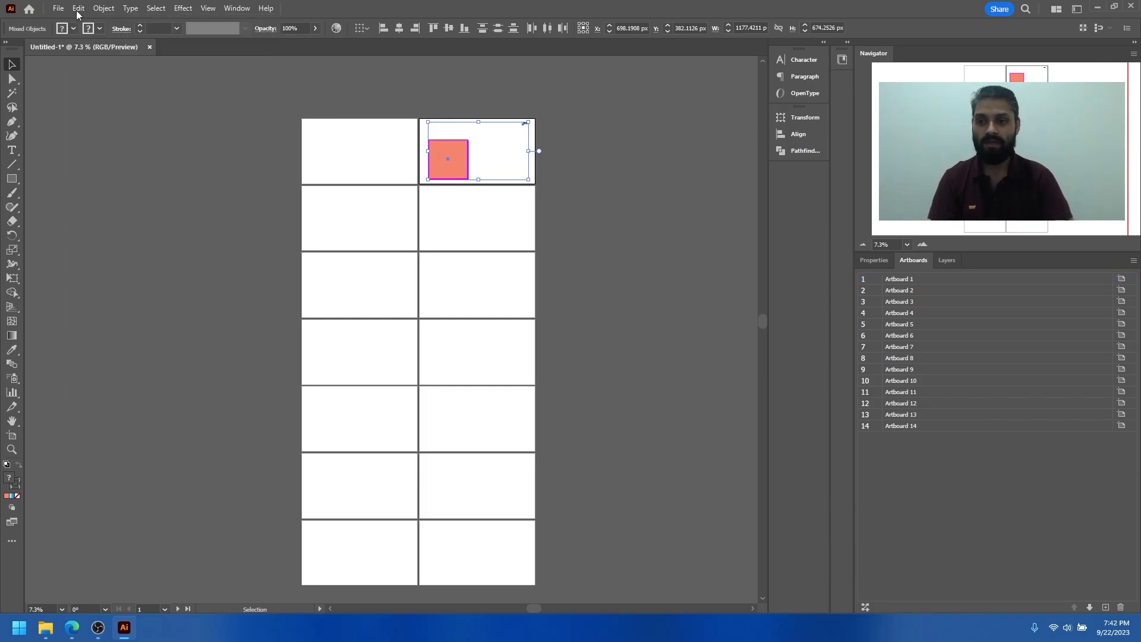
click(78, 8)
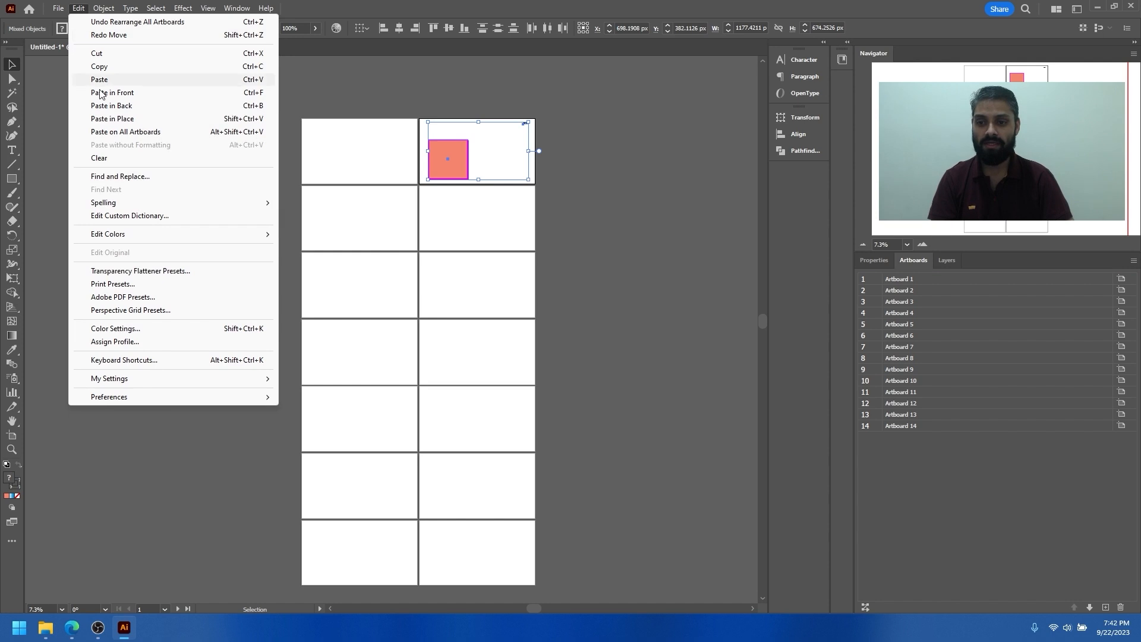
click(110, 132)
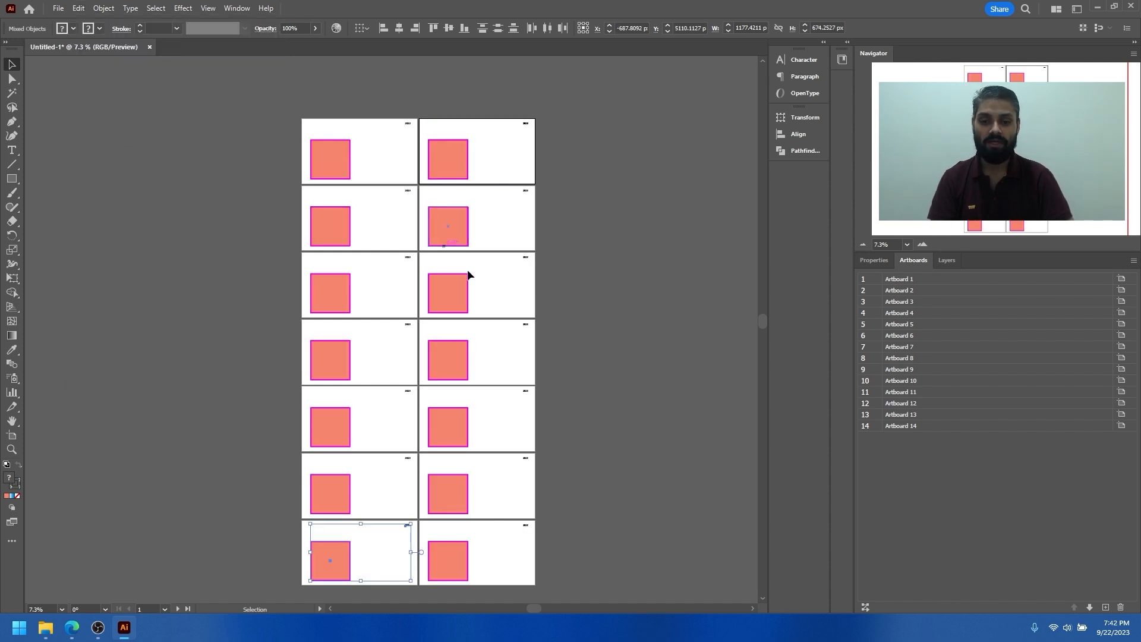
scroll(479, 444, down, 2)
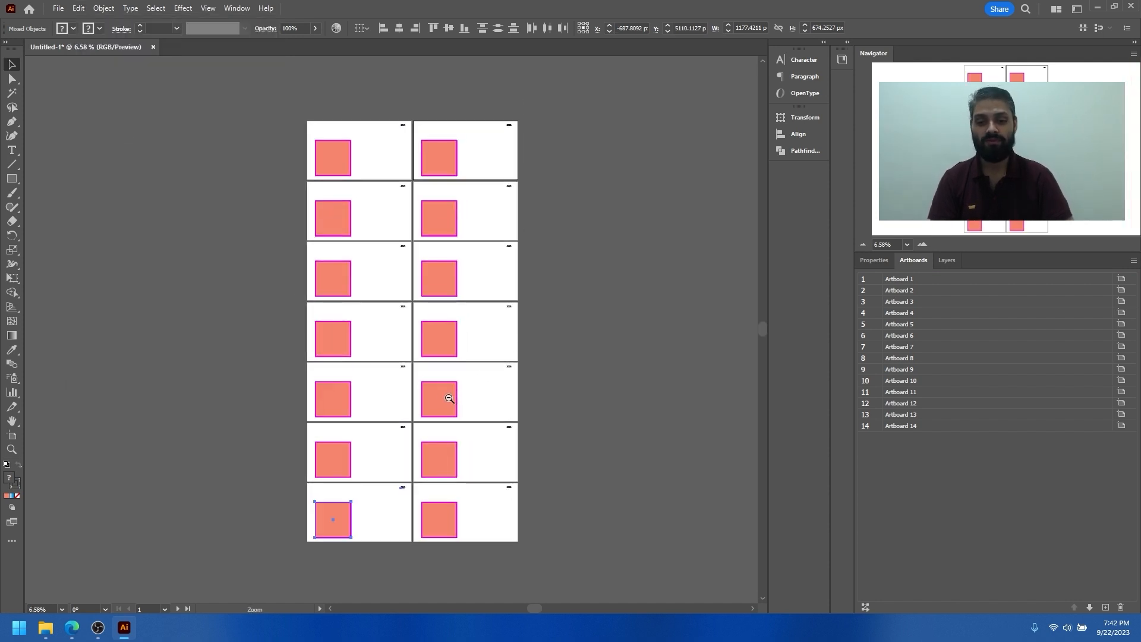
scroll(392, 205, up, 4)
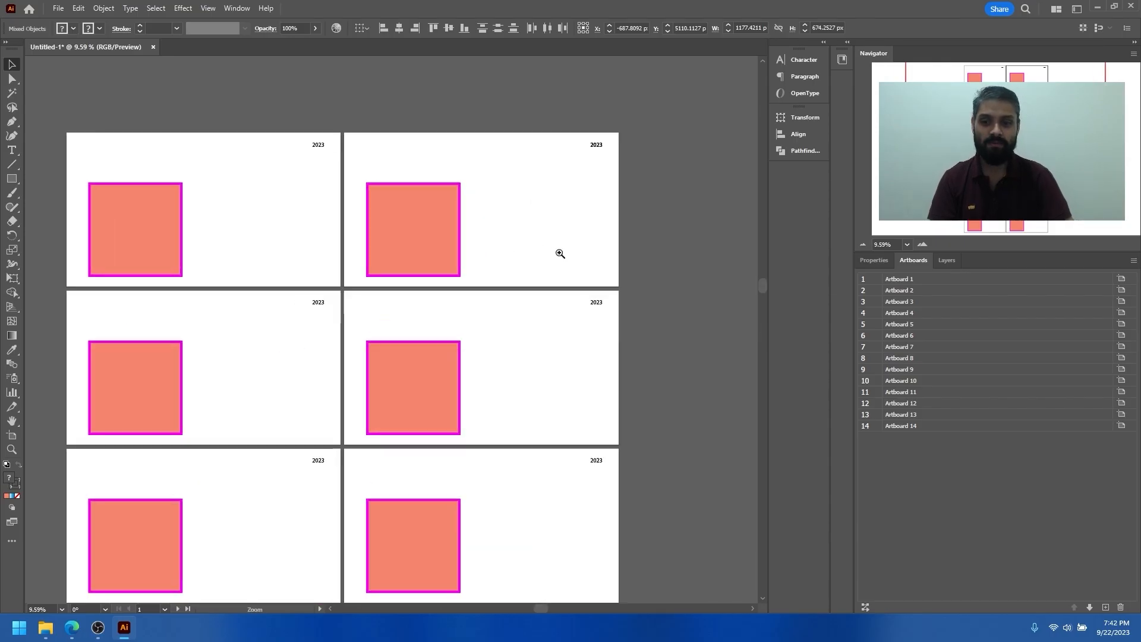
scroll(535, 241, up, 1)
scroll(517, 196, down, 3)
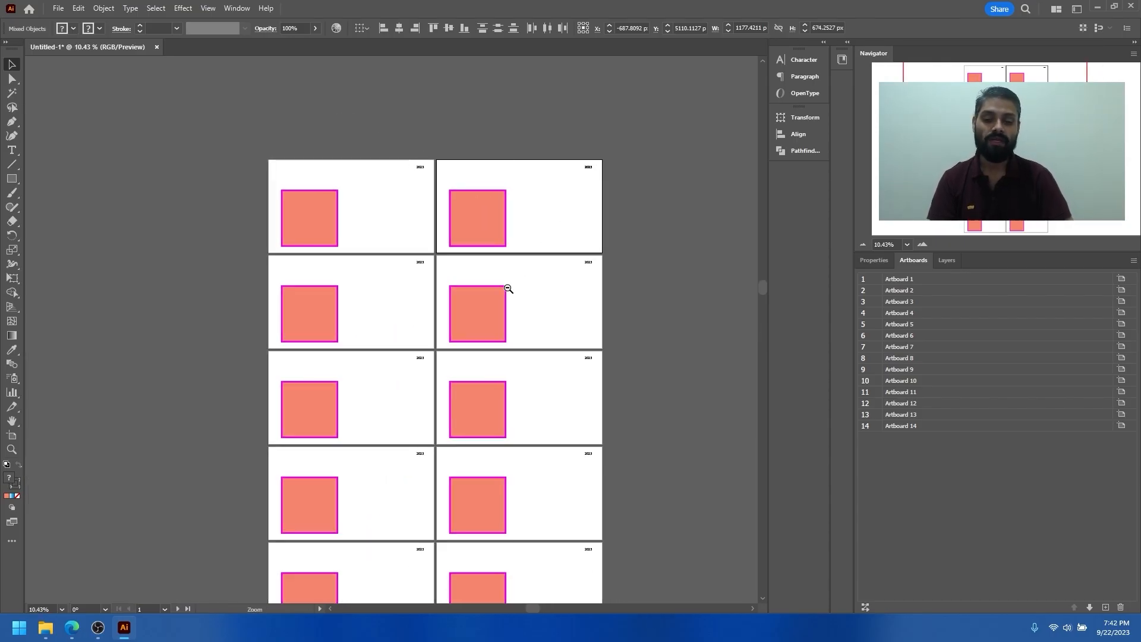
scroll(508, 289, down, 3)
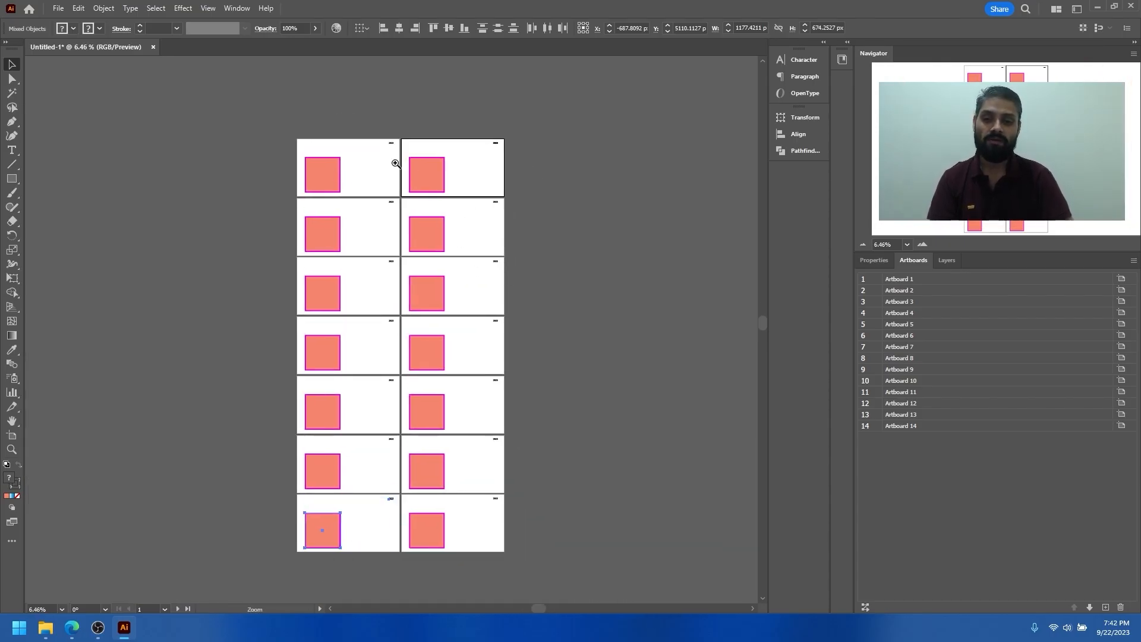
Examine the pasted squares and 2023 text across the grid of artboards.
scroll(428, 166, up, 5)
scroll(424, 260, down, 2)
scroll(424, 259, down, 3)
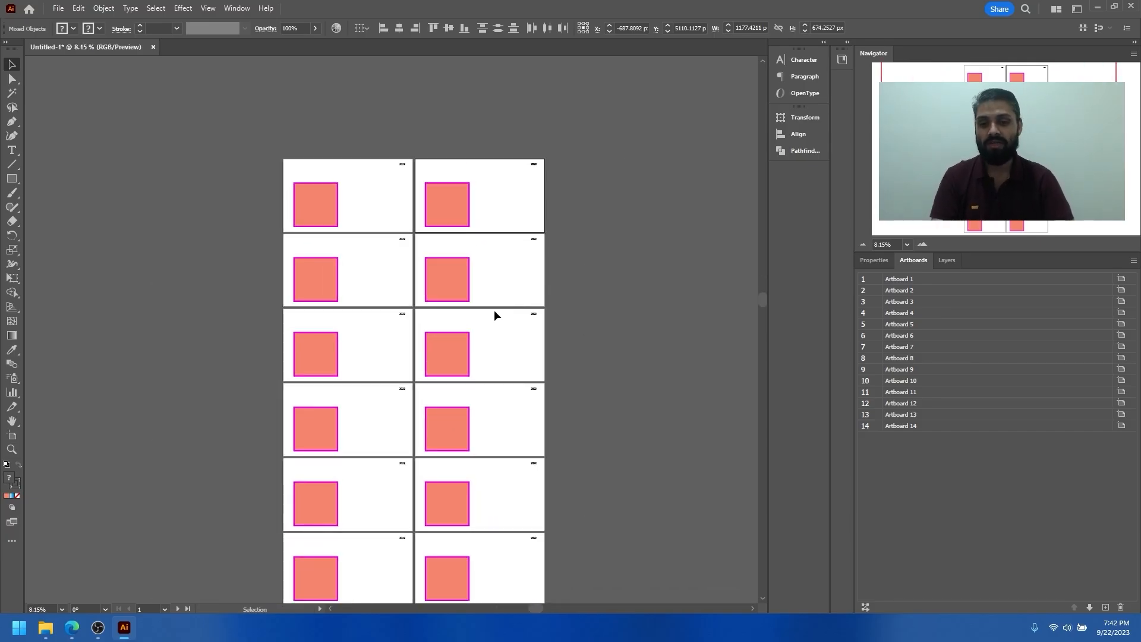
scroll(394, 194, up, 3)
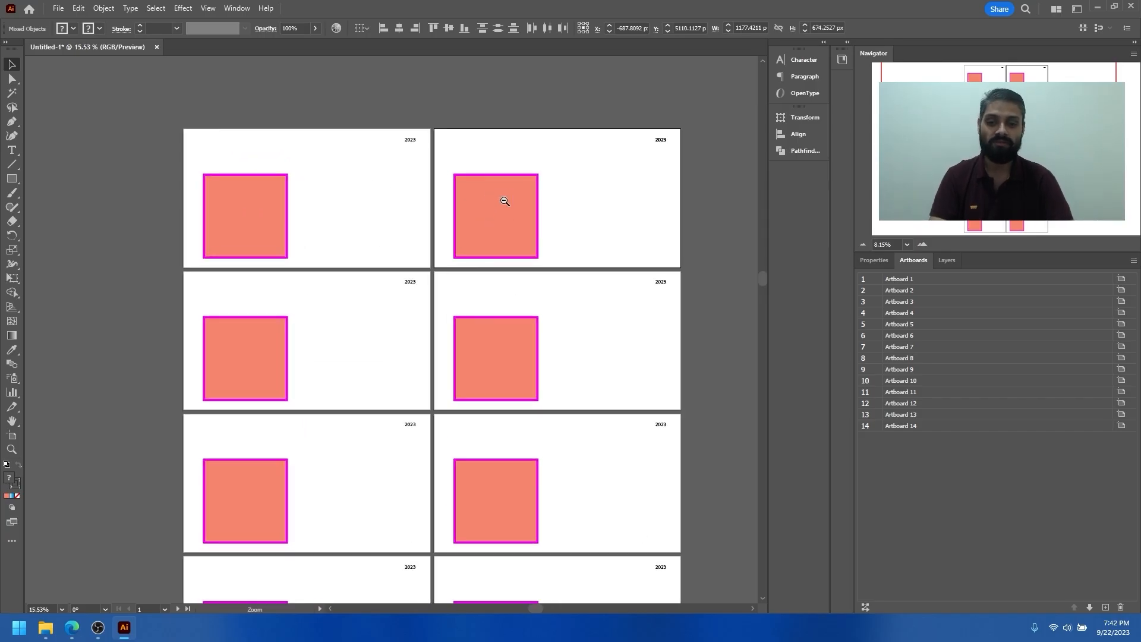
scroll(375, 229, down, 2)
scroll(508, 348, down, 2)
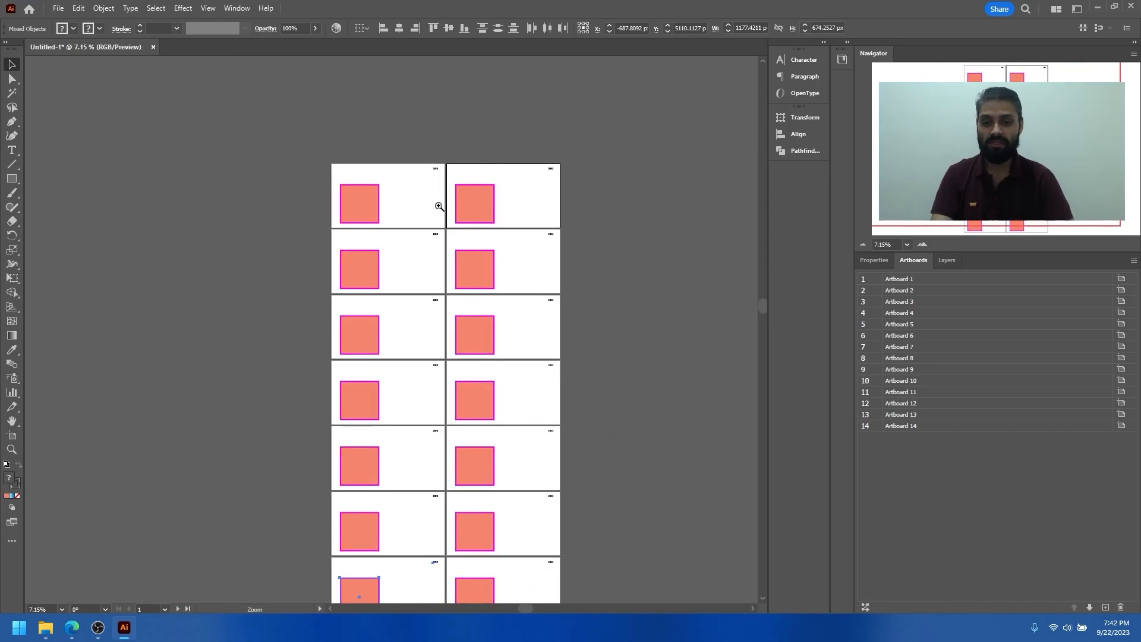
scroll(517, 184, up, 4)
drag(546, 232, 470, 209)
drag(543, 260, 448, 275)
click(532, 314)
scroll(488, 294, down, 3)
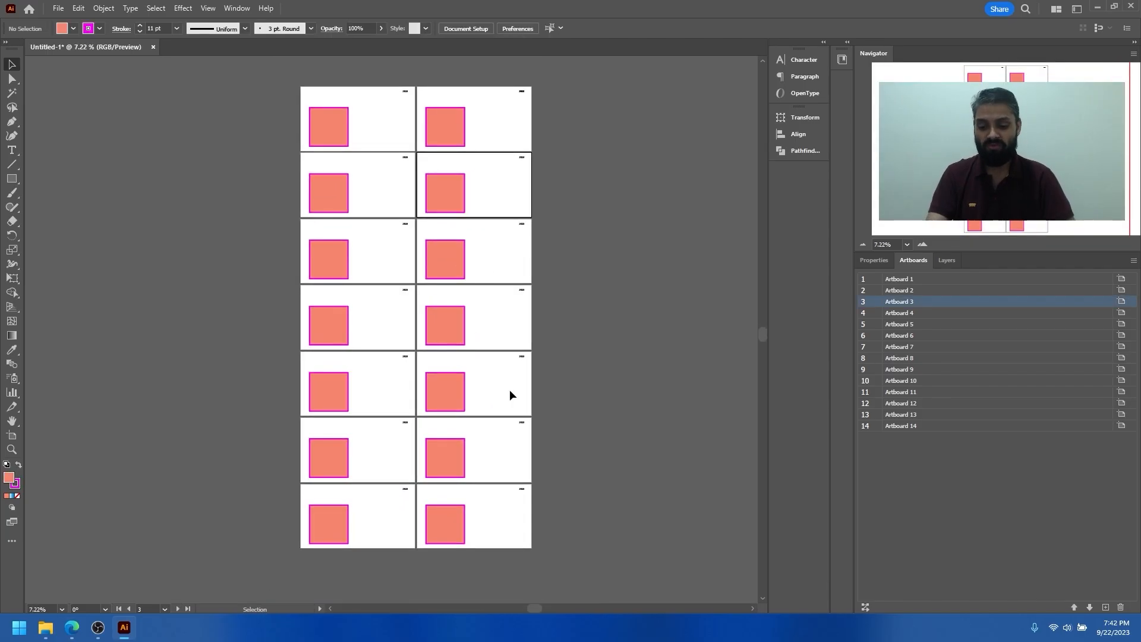
Remove the stroke from all the squares in both columns of artboards.
click(441, 127)
mouse_move(479, 120)
mouse_down()
mouse_move(424, 456)
mouse_move(432, 524)
mouse_up()
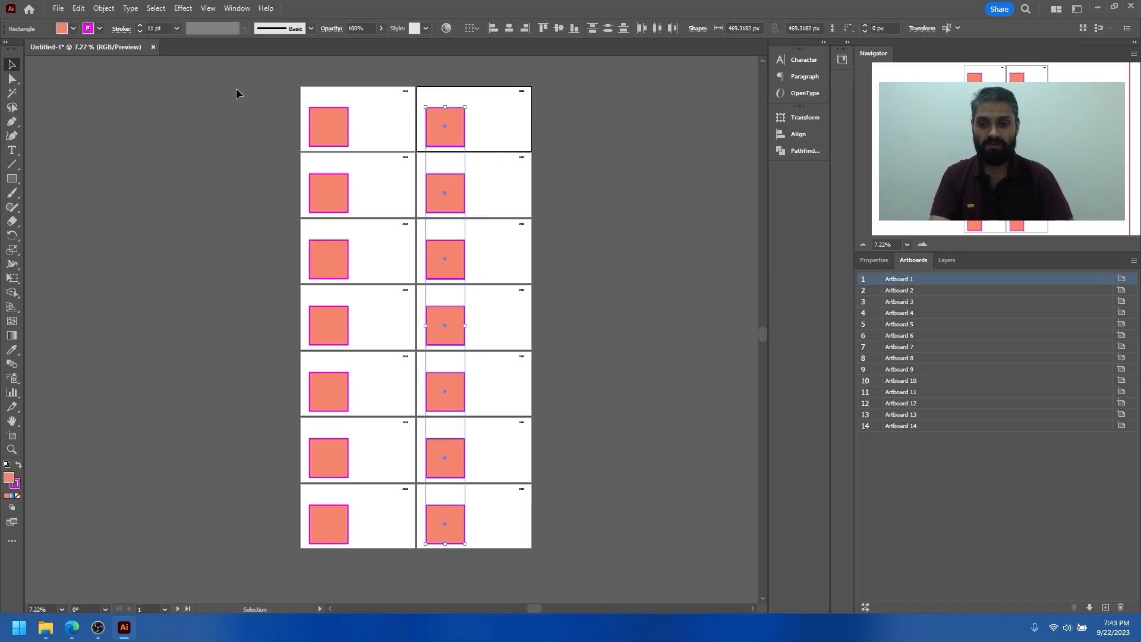
click(99, 29)
click(8, 48)
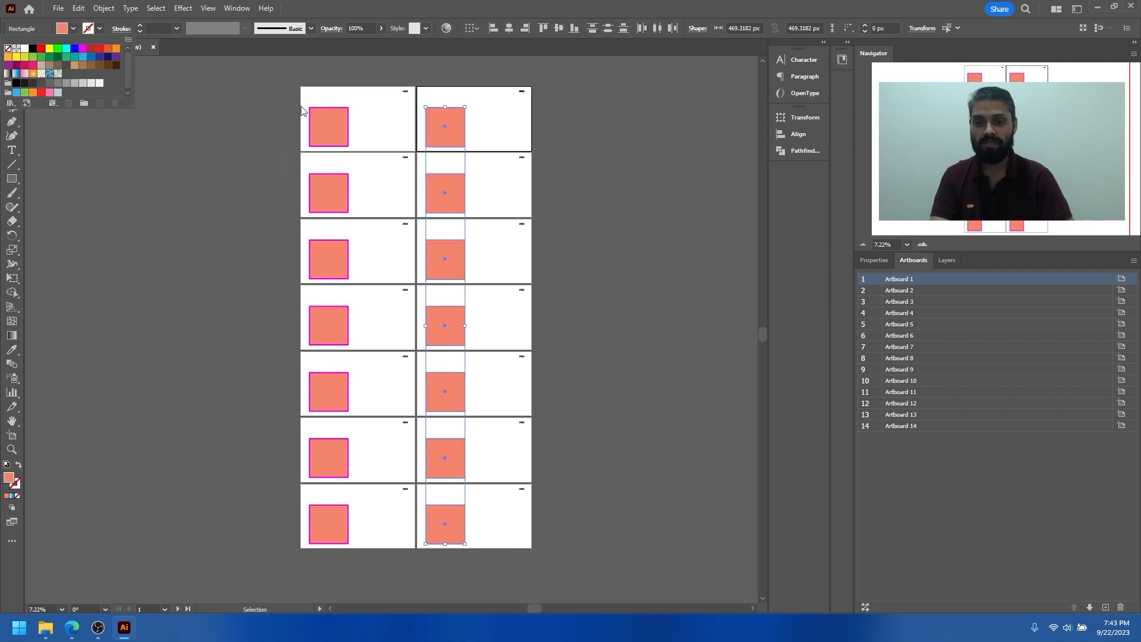
mouse_move(345, 596)
mouse_down()
mouse_move(284, 123)
mouse_move(260, 89)
mouse_up()
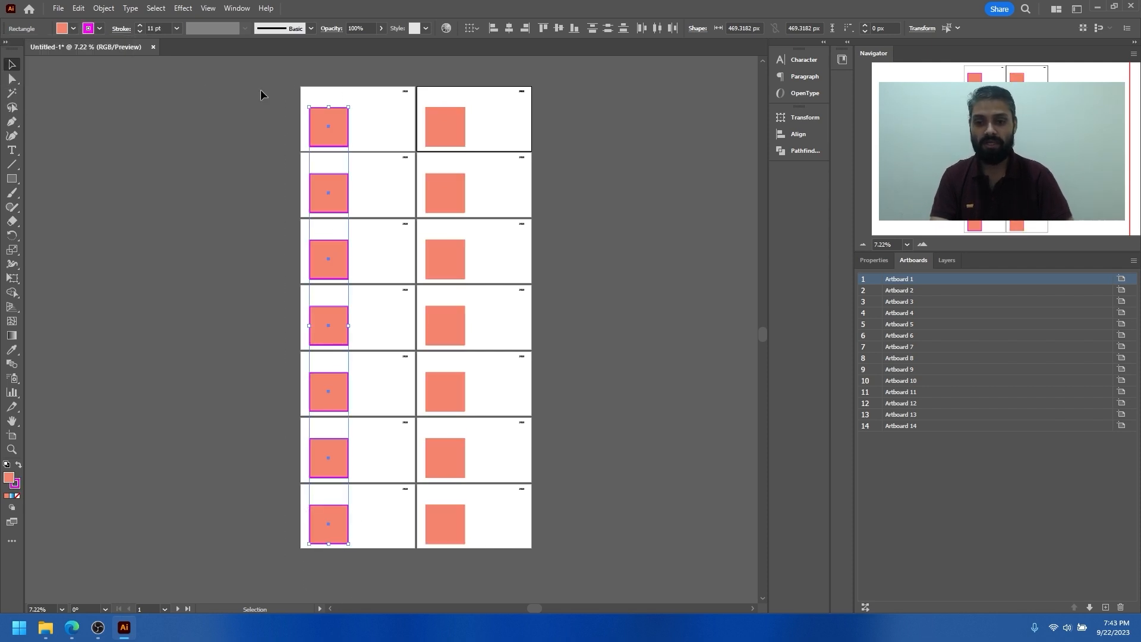
click(99, 28)
click(8, 48)
click(254, 243)
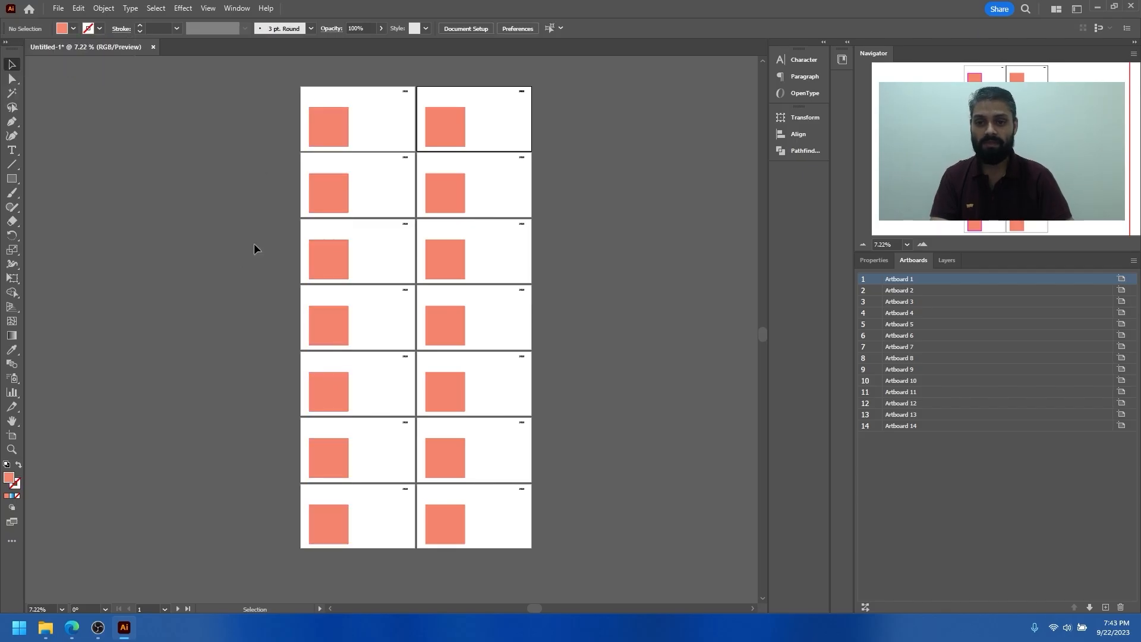
drag(286, 129, 349, 544)
click(357, 597)
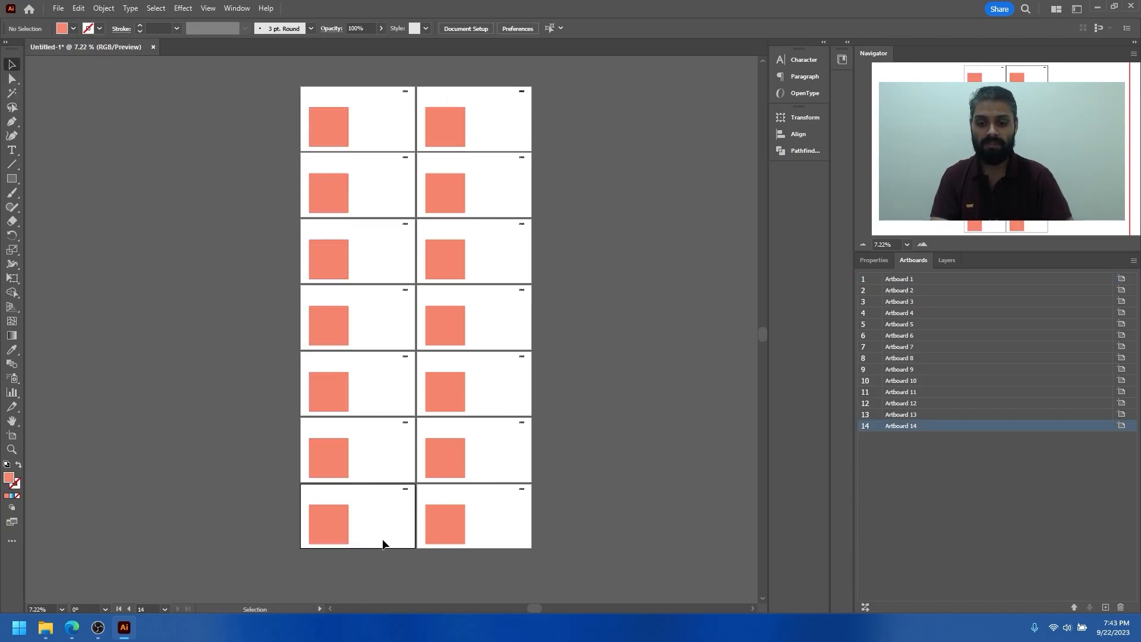
drag(457, 554, 431, 191)
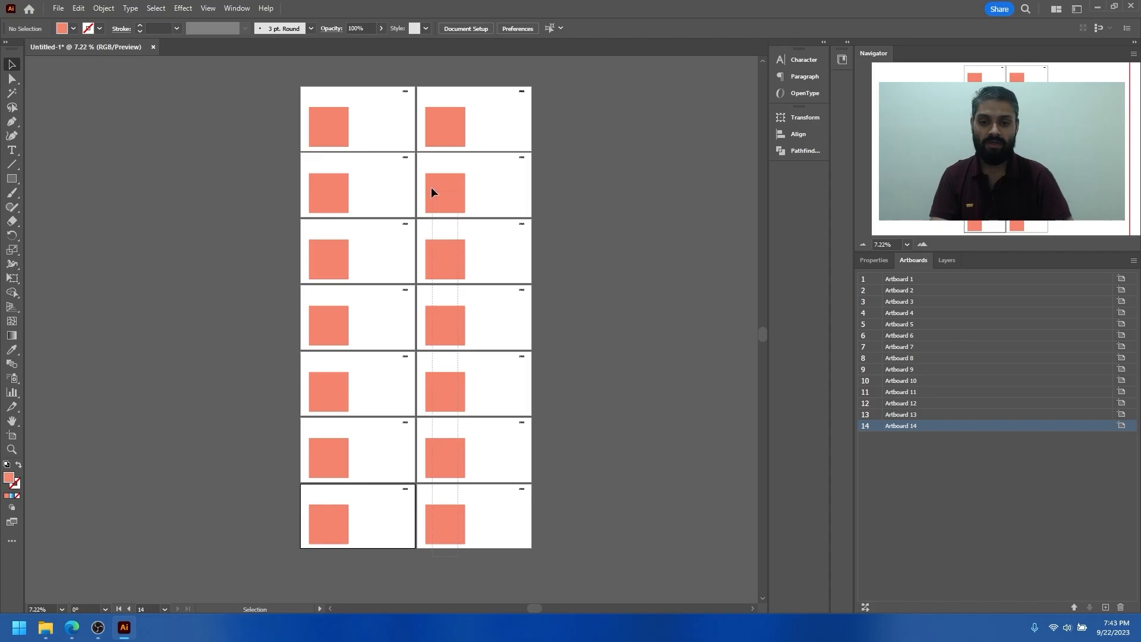
drag(444, 119, 445, 543)
drag(362, 111, 423, 544)
click(450, 115)
click(369, 538)
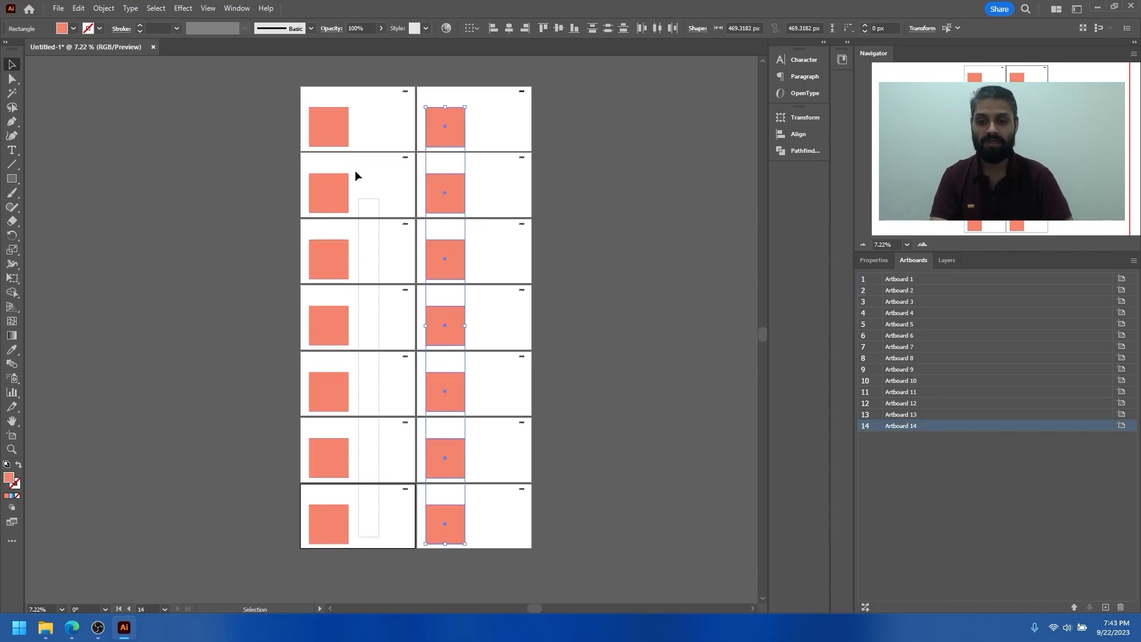
click(377, 116)
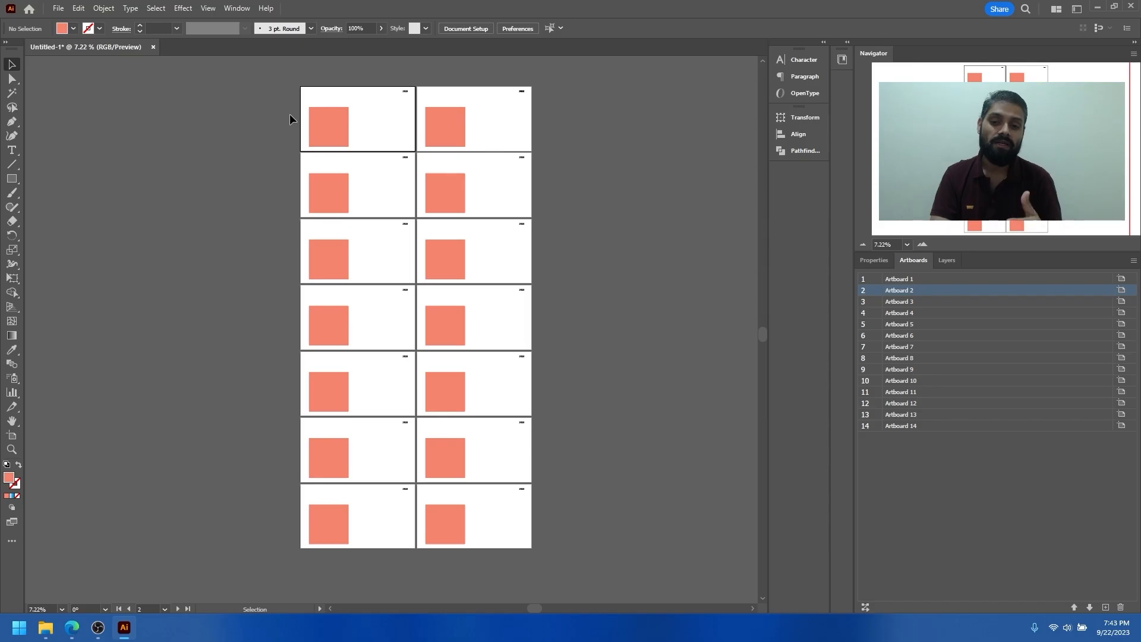
Fill the square on Artboard 2 with a swatch and edit that swatch to the blue R=96, G=114, B=184.
click(331, 128)
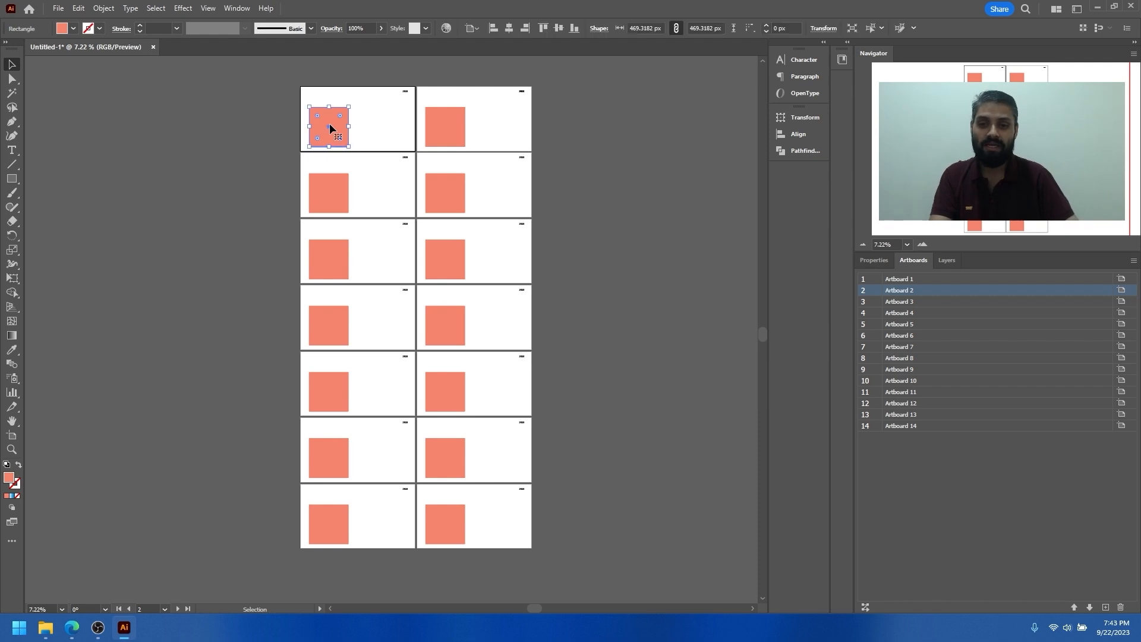
double_click(9, 477)
click(573, 156)
click(73, 28)
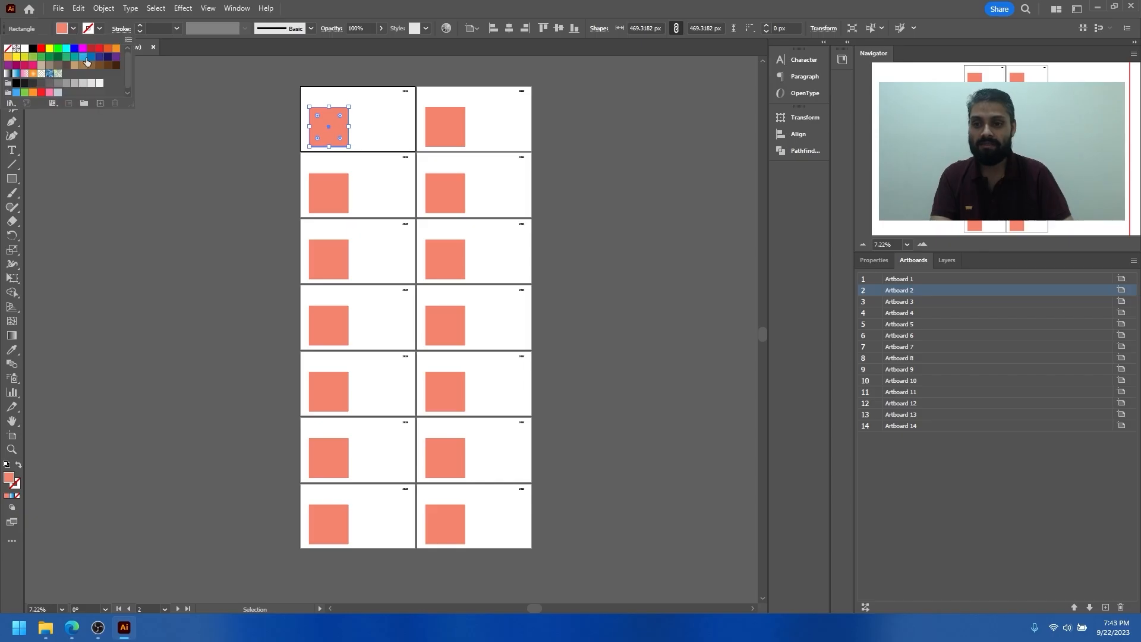
click(86, 61)
click(67, 57)
double_click(66, 58)
drag(536, 286, 583, 327)
click(567, 419)
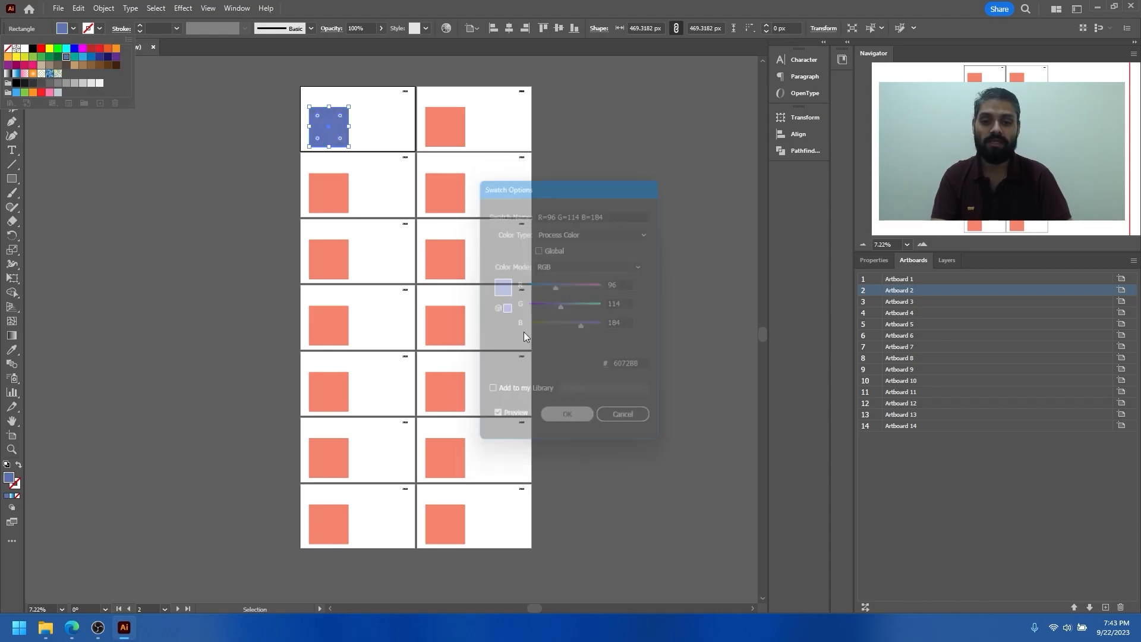
Fill the square on Artboard 4 with the same blue R=96 G=114 B=184 swatch.
click(334, 193)
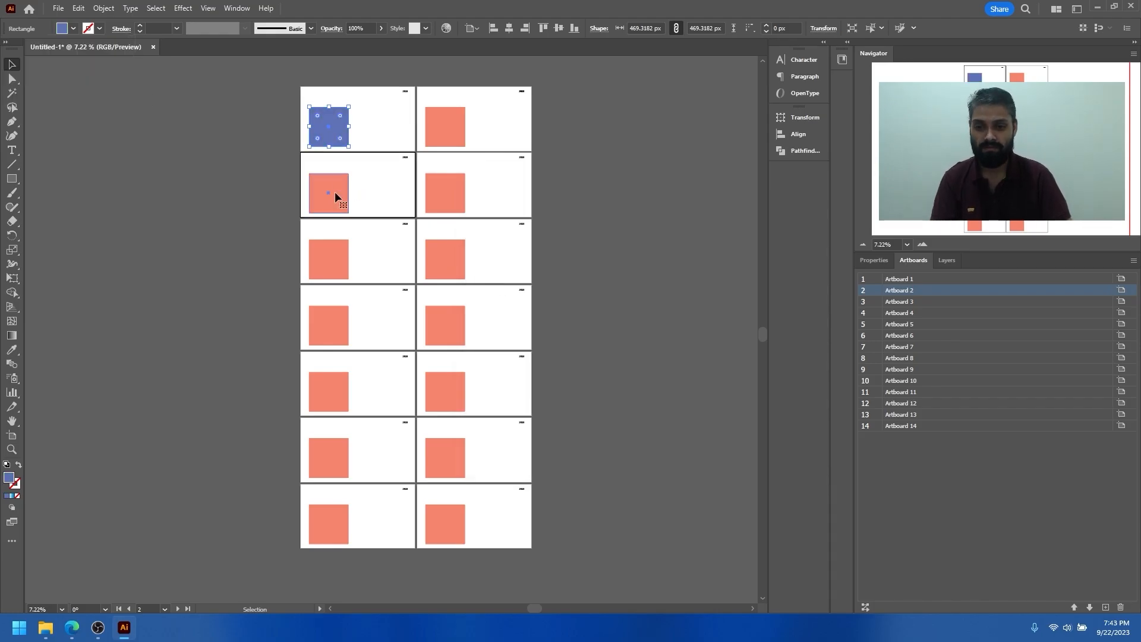
click(72, 31)
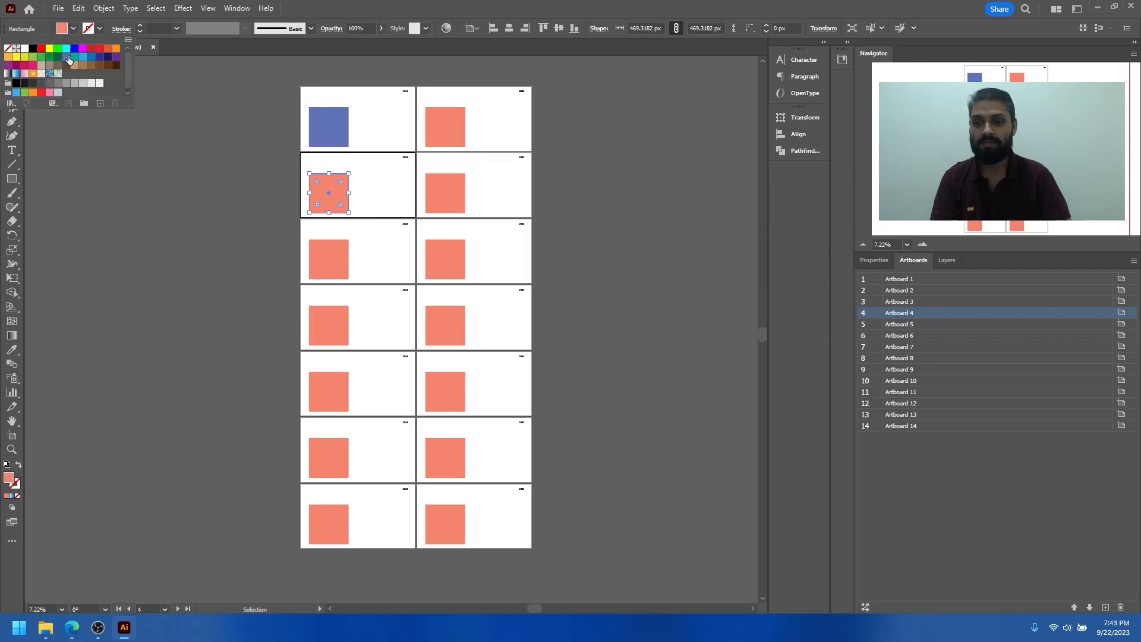
click(66, 56)
click(342, 189)
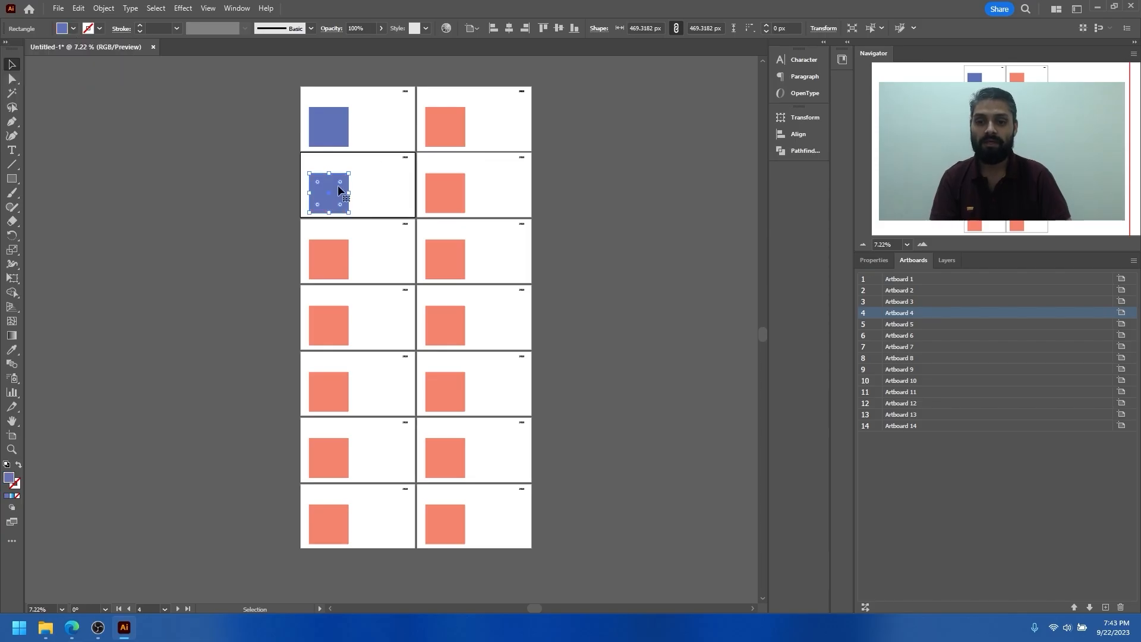
With the Artboard 4 square selected, edit its blue swatch to R=56, G=205, B=184, then deselect the square.
click(75, 30)
double_click(66, 57)
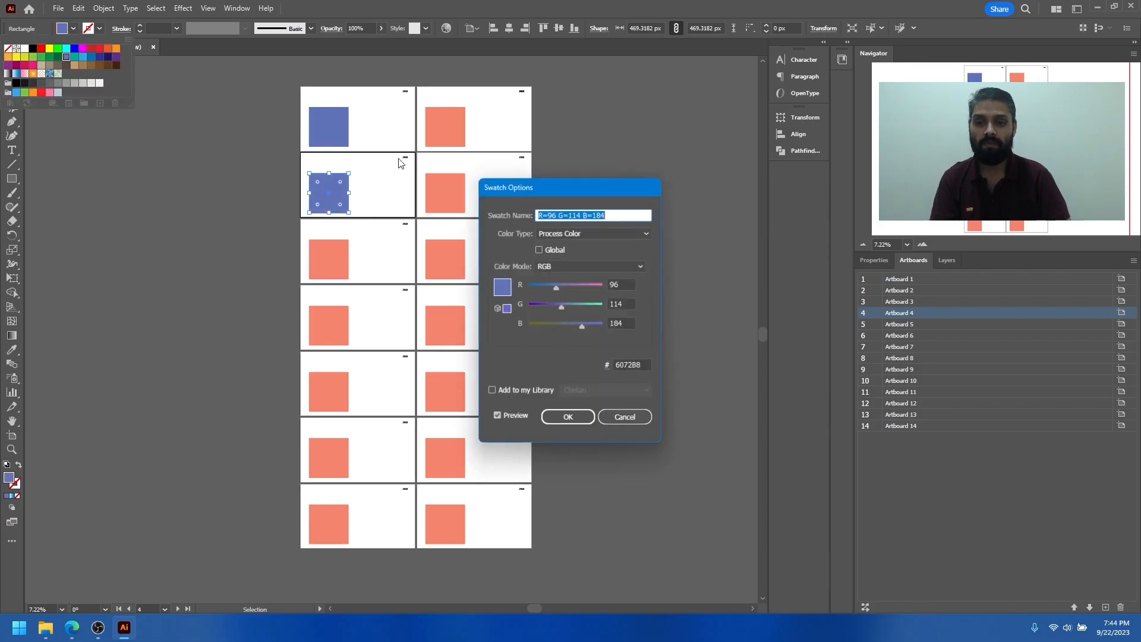
click(549, 287)
drag(549, 287, 586, 320)
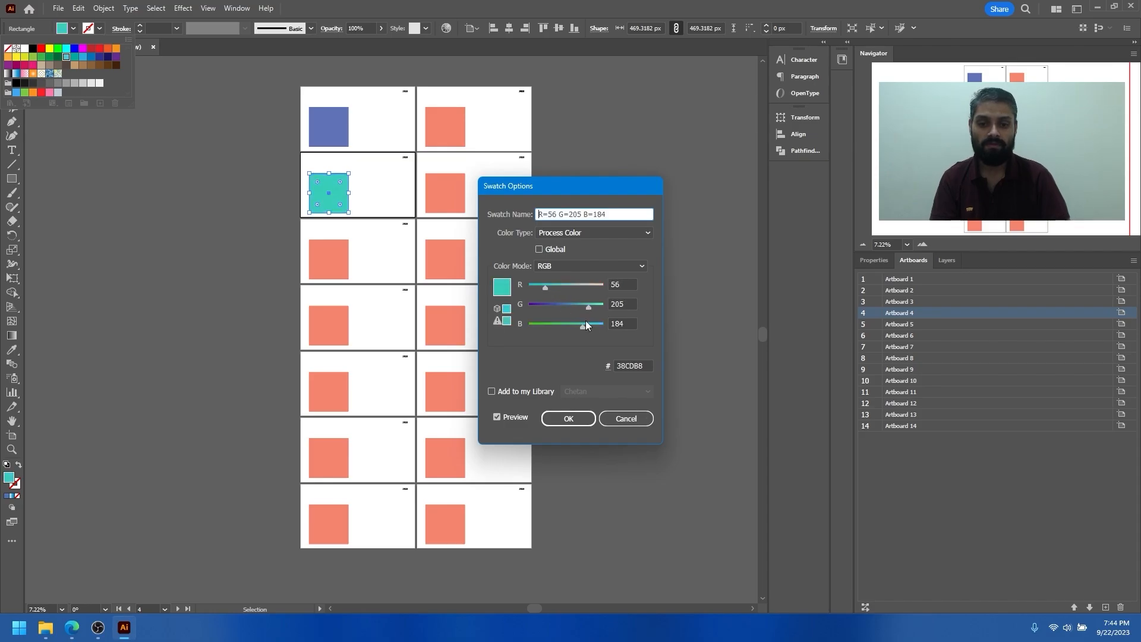
click(576, 419)
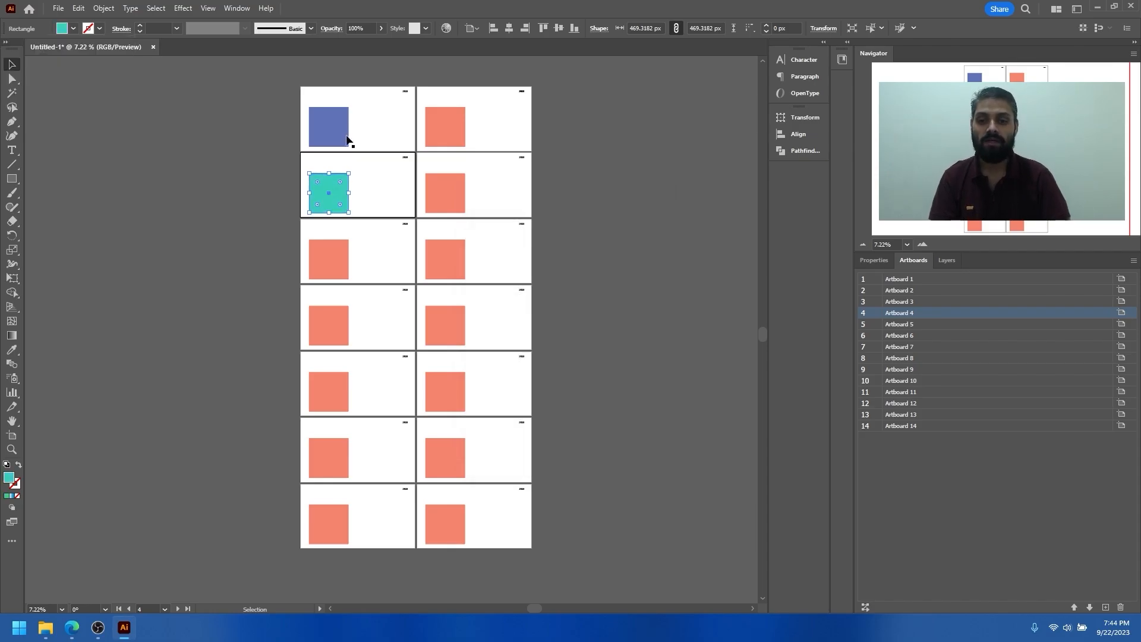
click(369, 258)
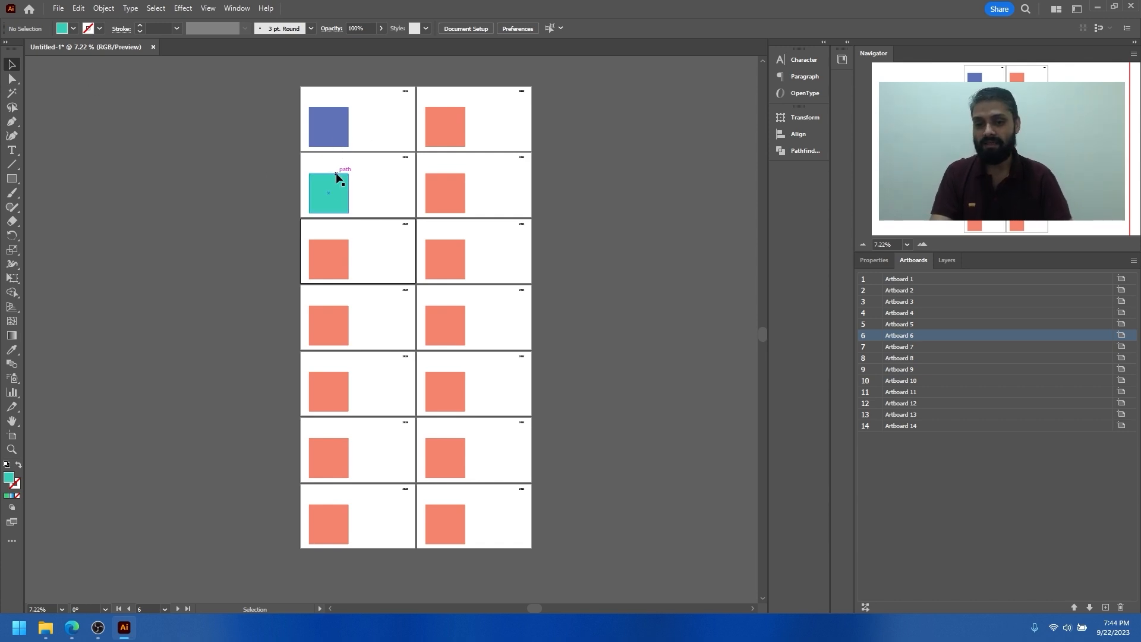
Save the teal fill of the square on Artboard 4 as a new global process swatch named Primary Color.
click(331, 196)
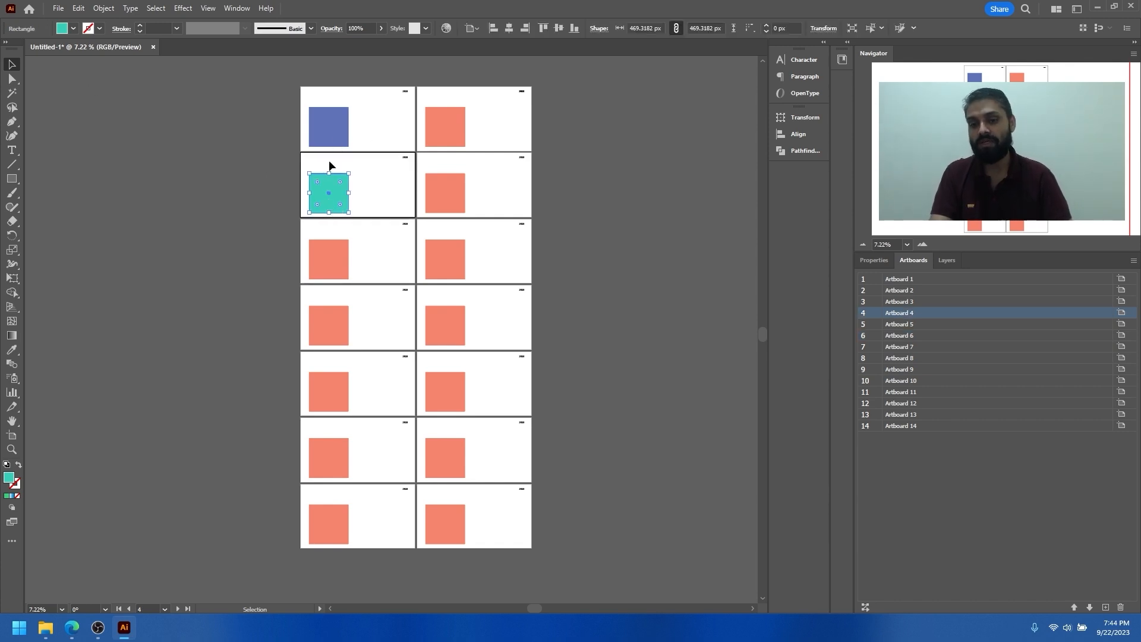
click(72, 29)
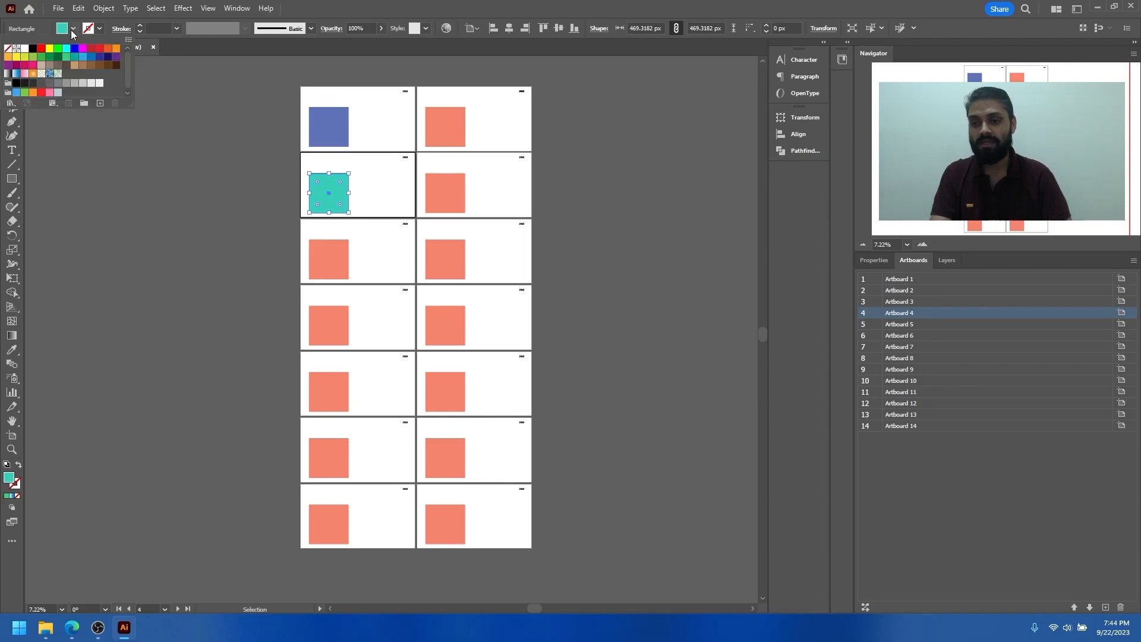
click(99, 104)
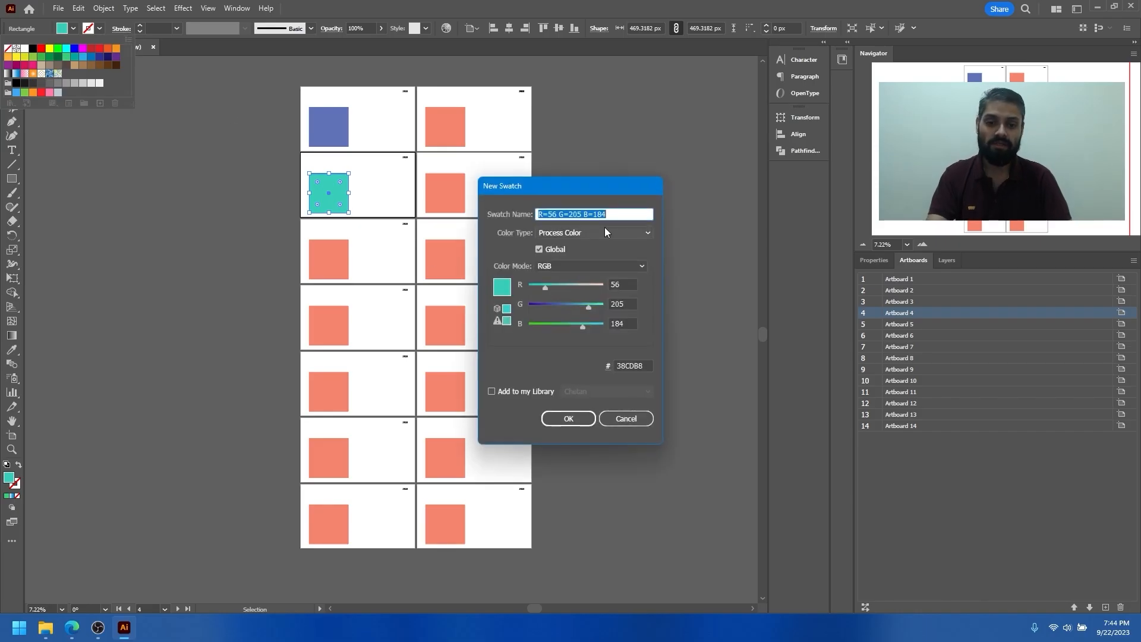
drag(624, 215, 505, 224)
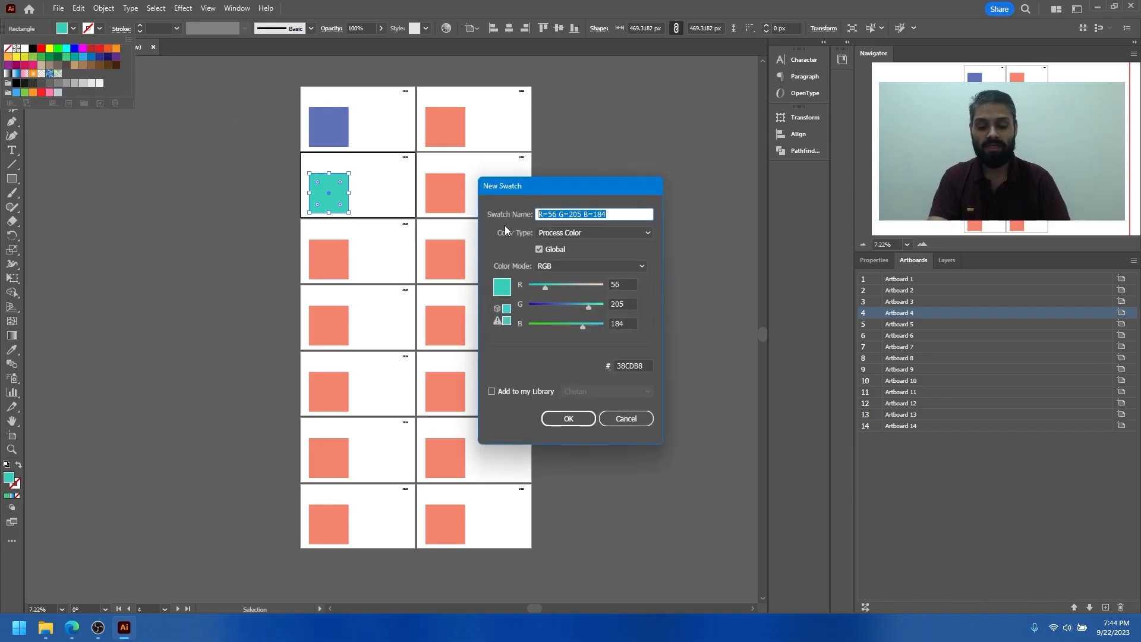
text(Primary Color)
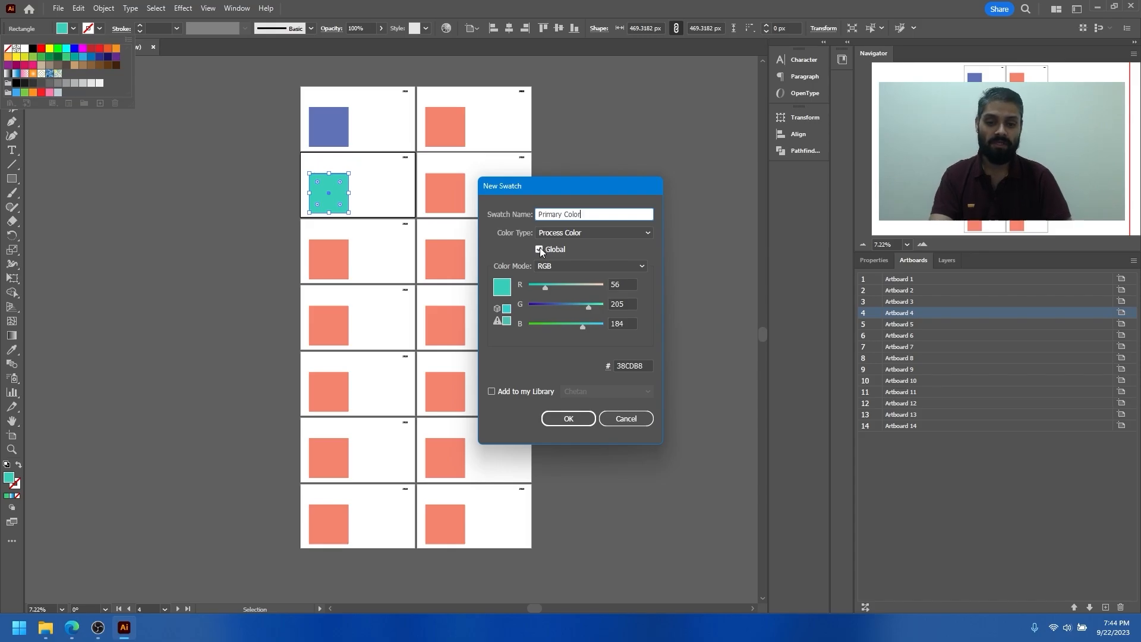
click(562, 420)
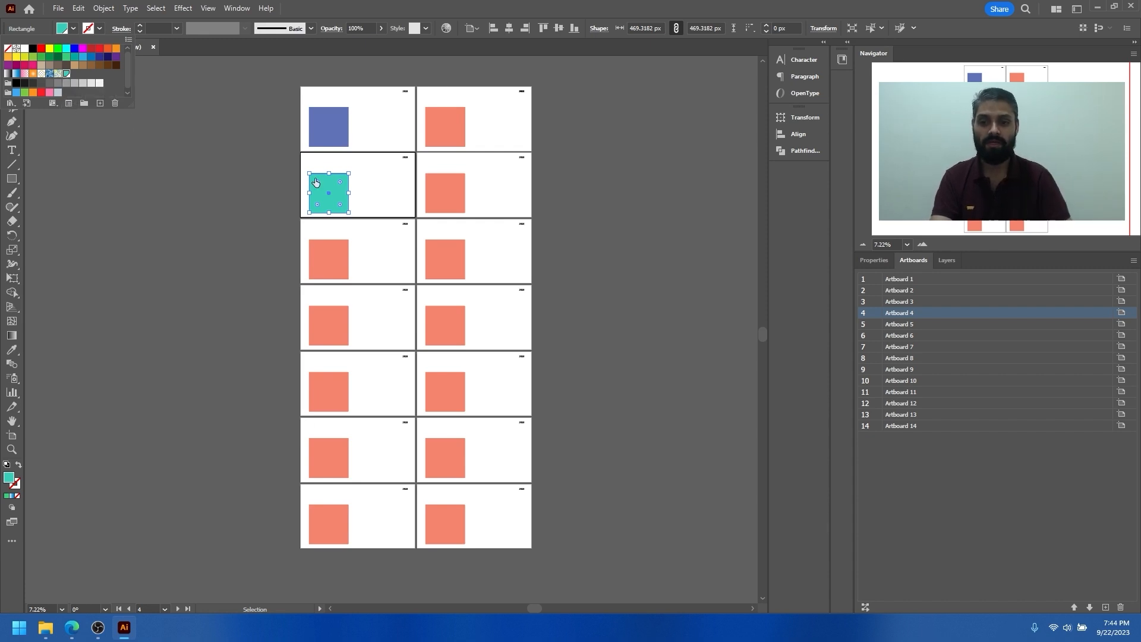
Fill the square on Artboard 2 with the Primary Color swatch.
click(320, 134)
click(316, 121)
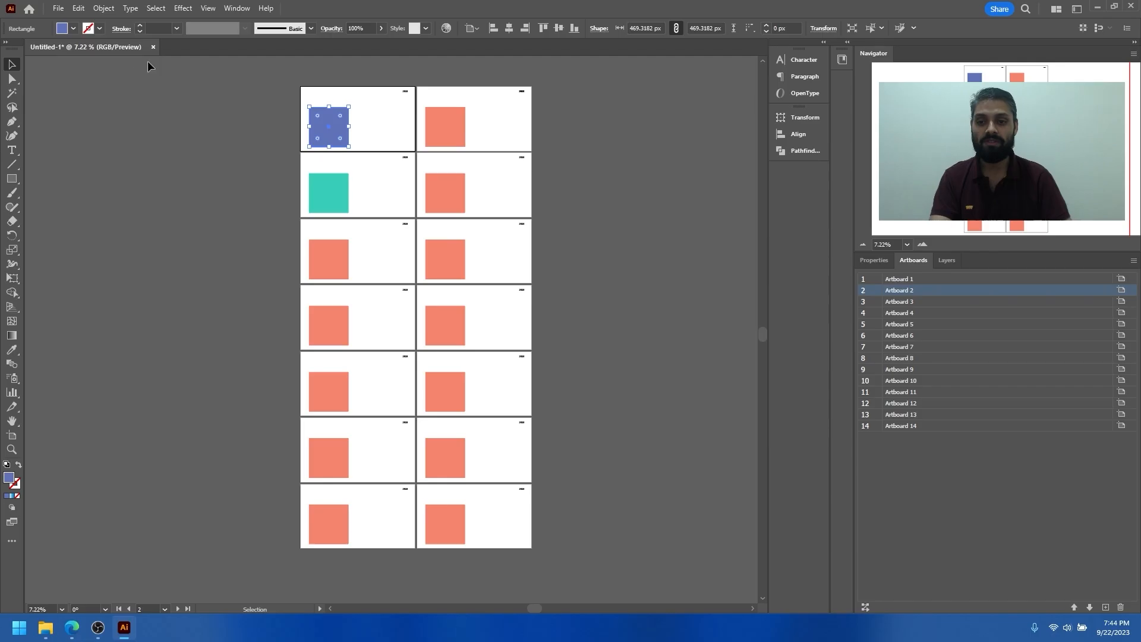
click(73, 28)
click(66, 73)
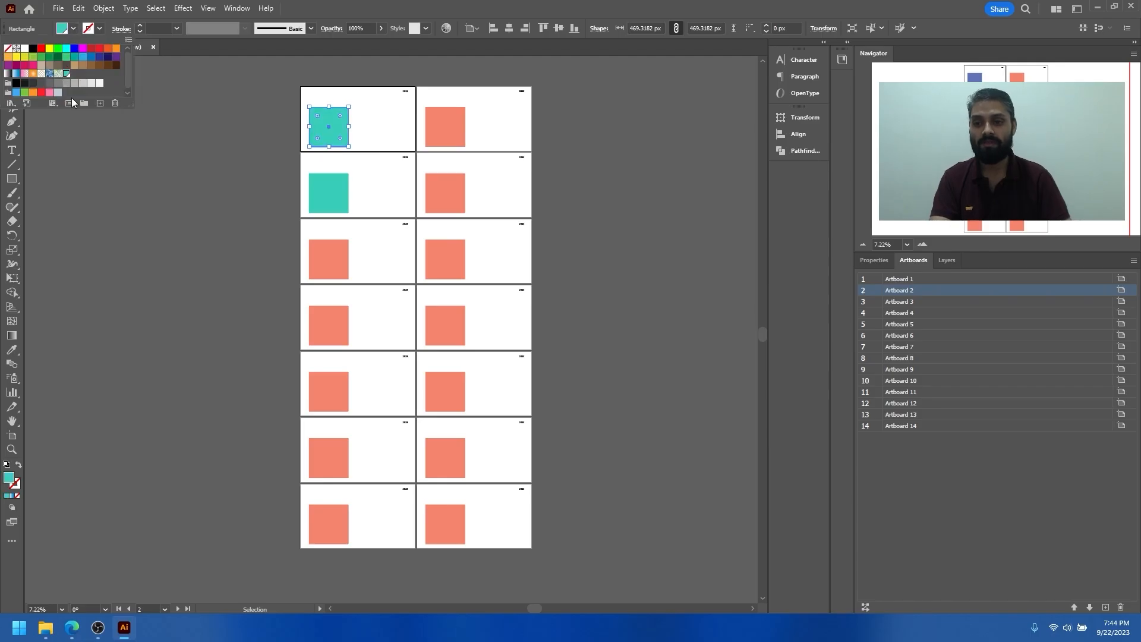
Apply the Primary Color fill to the squares on all artboards and the 2023 texts caught in the selection, then deselect everything.
drag(279, 94, 488, 551)
click(73, 28)
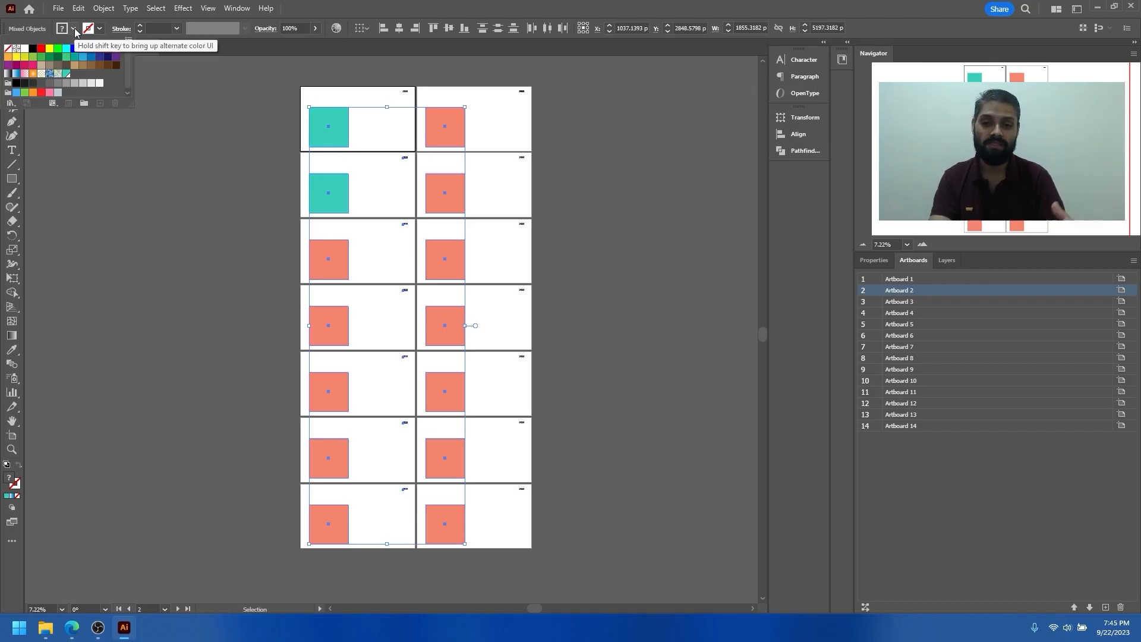
click(61, 74)
click(190, 323)
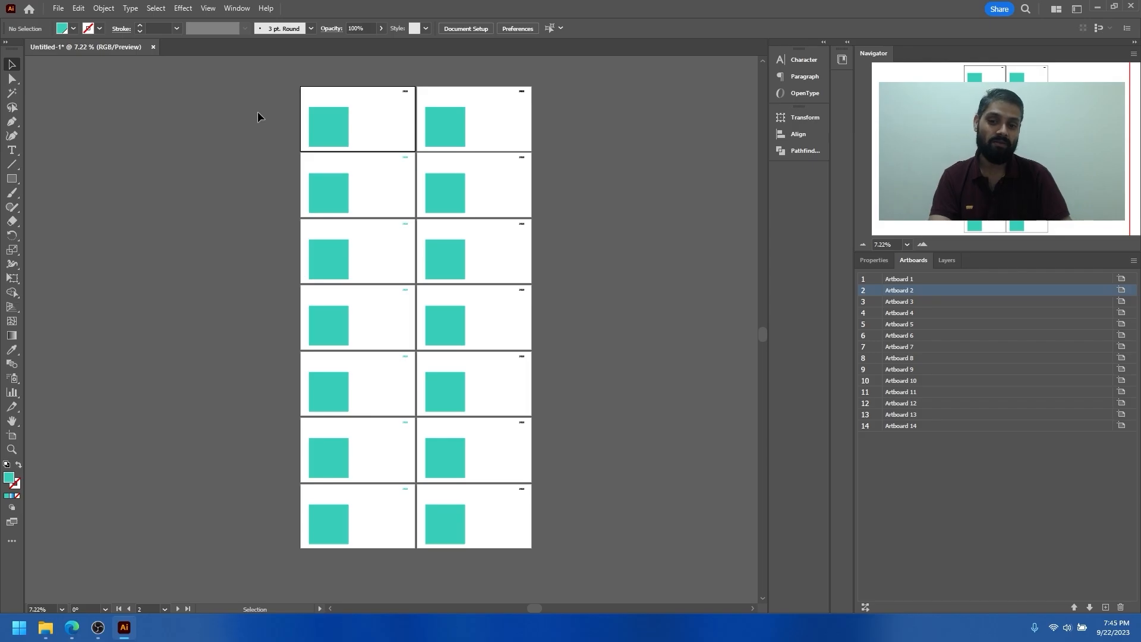
drag(273, 150, 285, 471)
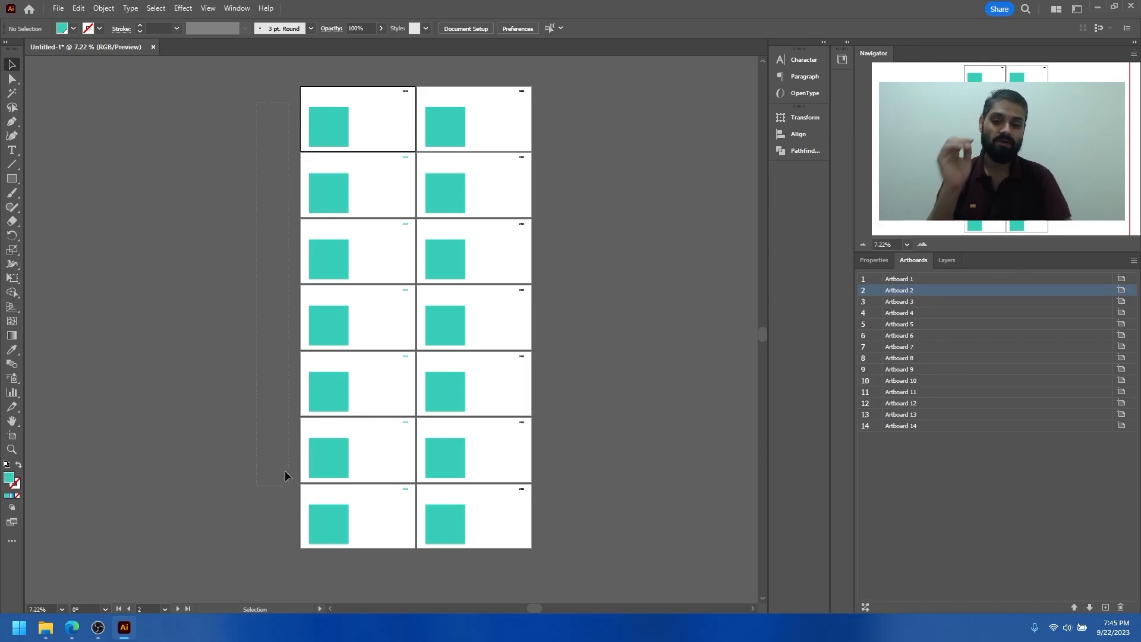
Edit the global Primary Color swatch to R=165, G=64, B=213, recolouring the artwork that uses it, and leave nothing selected.
click(73, 29)
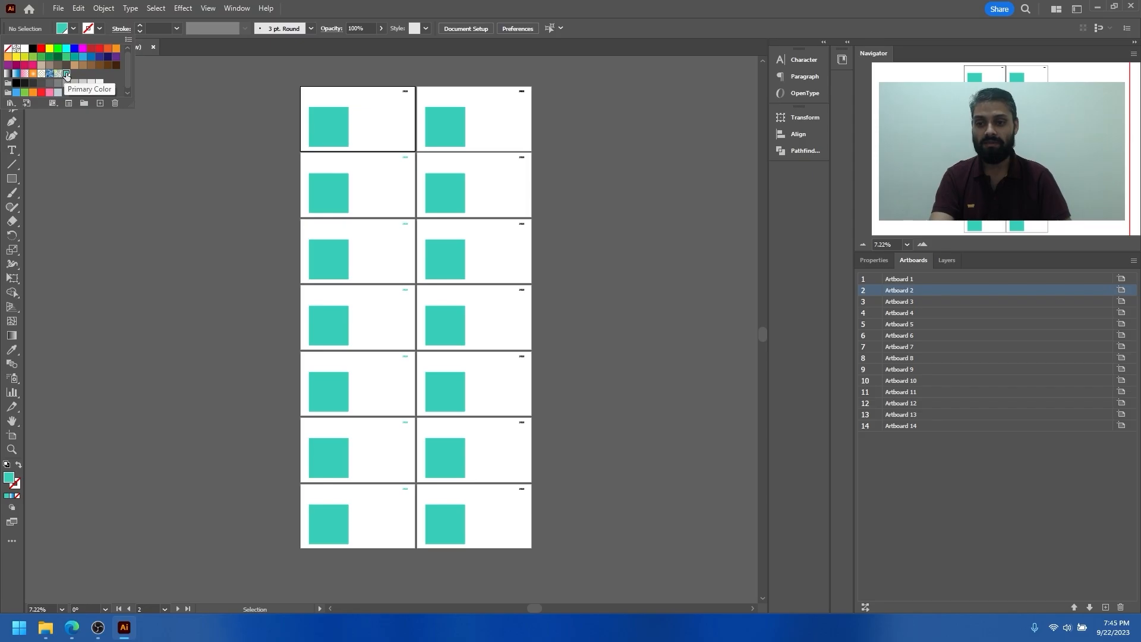
double_click(65, 73)
drag(544, 287, 586, 327)
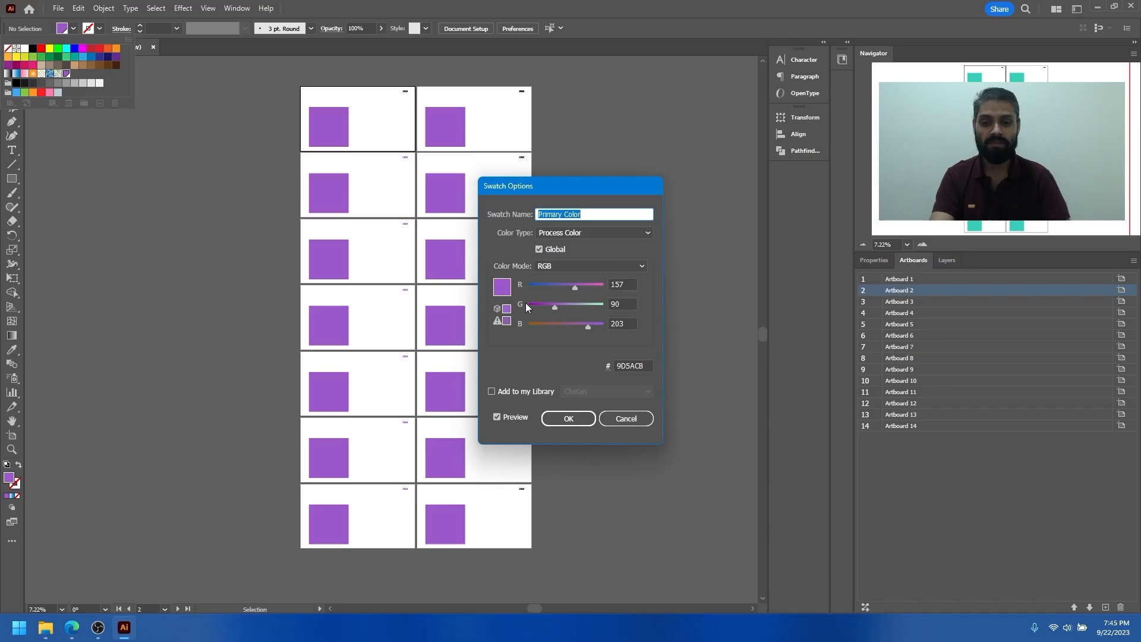
drag(572, 287, 589, 325)
click(568, 418)
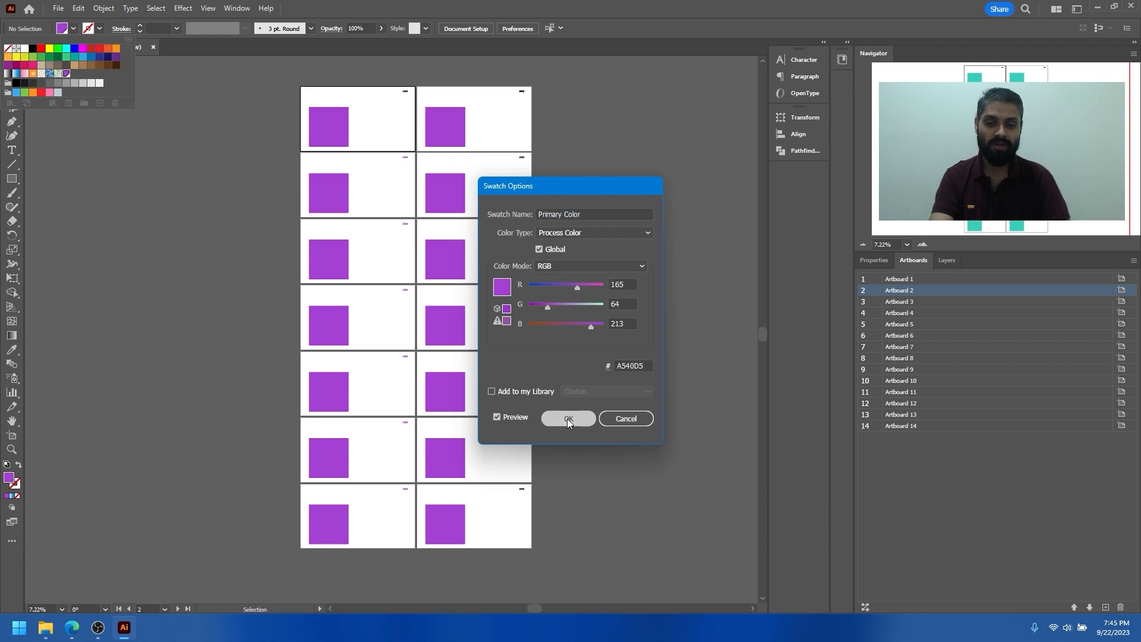
click(580, 208)
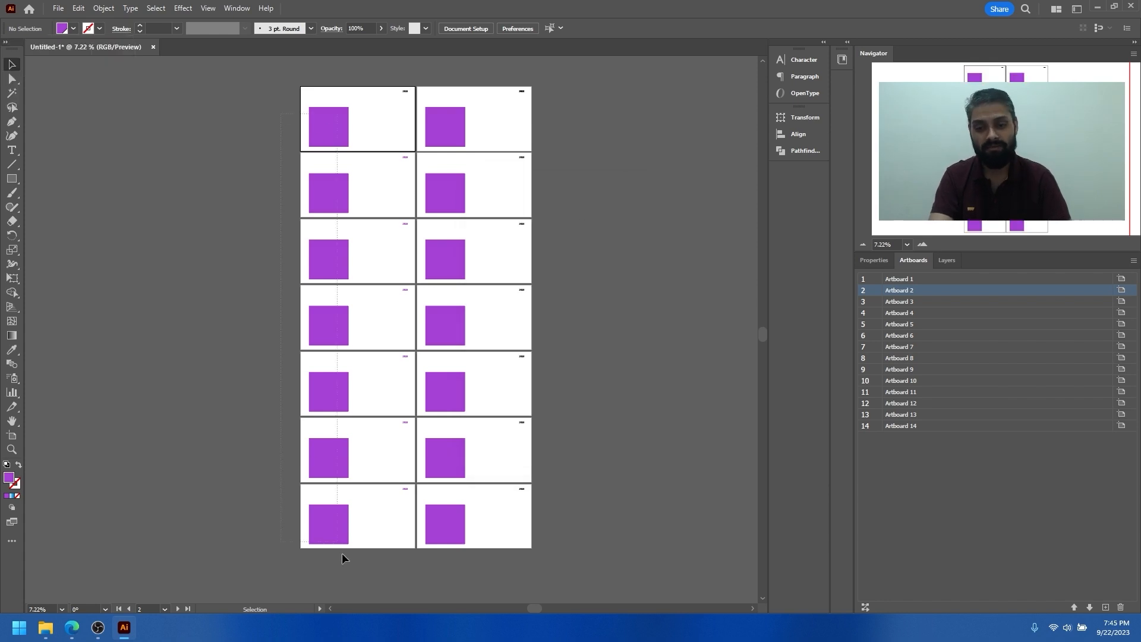
drag(342, 554, 344, 556)
click(430, 130)
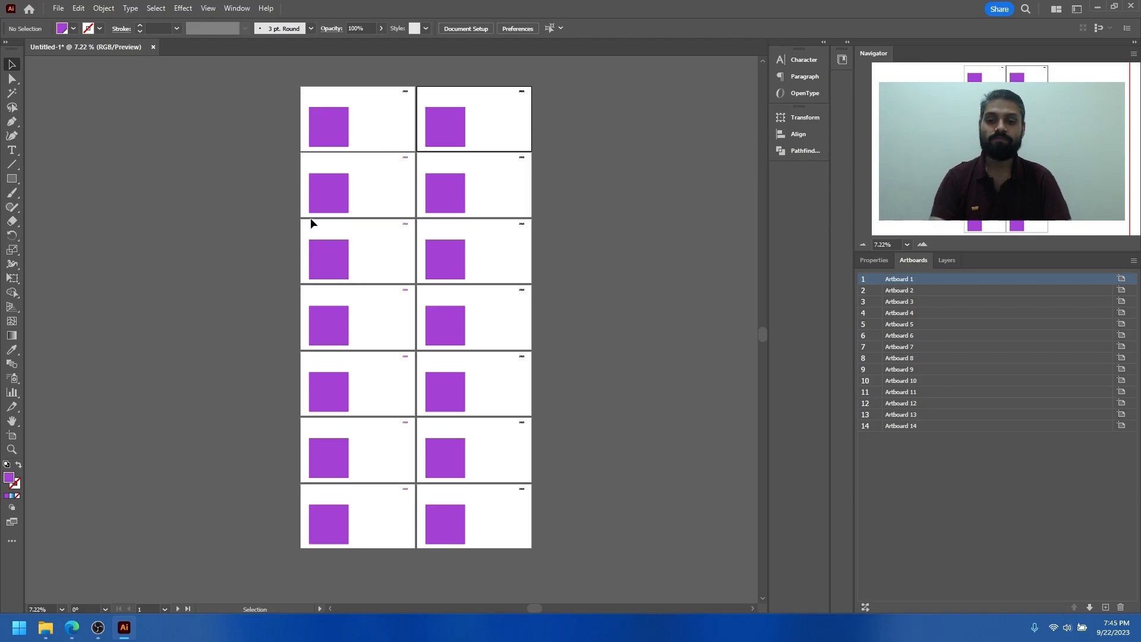
Zoom in on the Artboard 2 square, select it and apply the blue linear gradient fill with the Gradient tool.
scroll(354, 163, up, 1)
scroll(387, 179, down, 2)
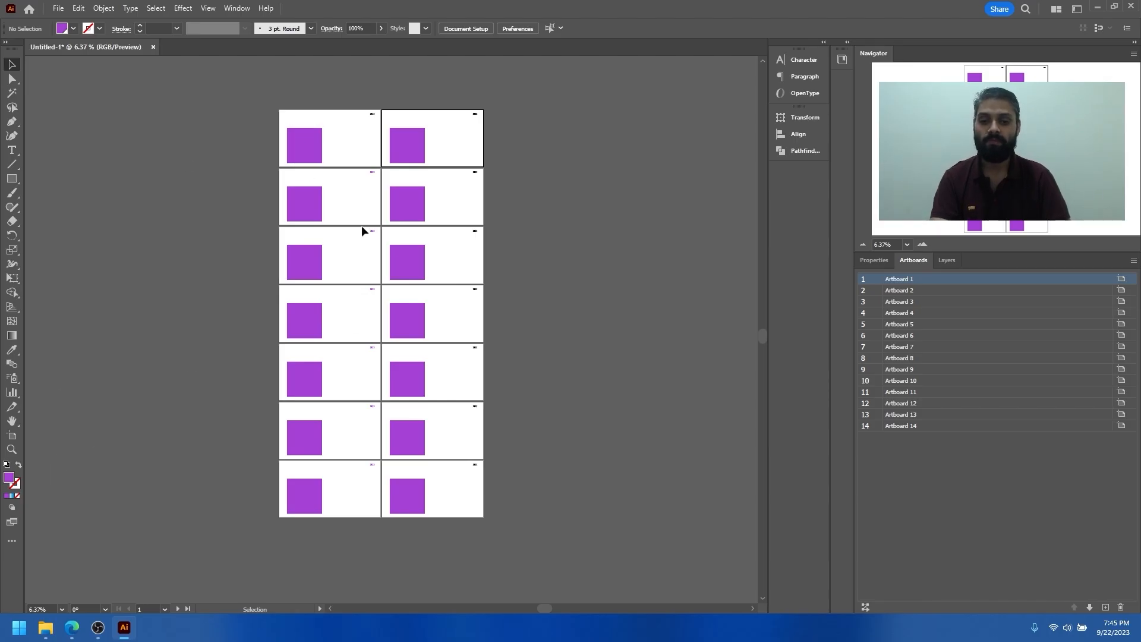
click(881, 265)
key(z)
drag(310, 150, 522, 331)
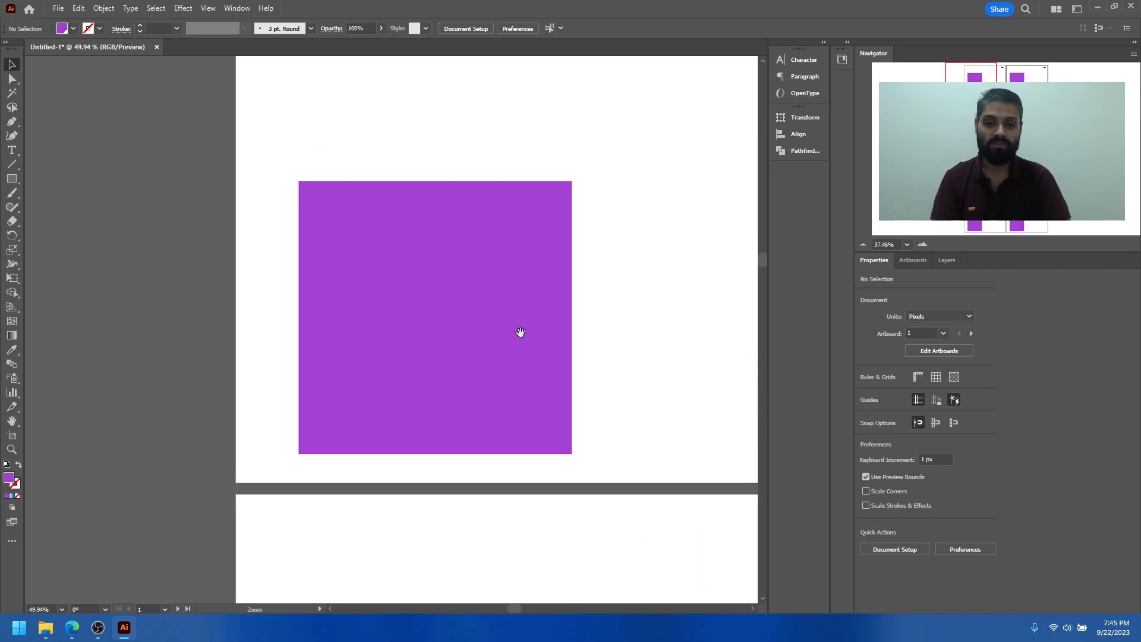
key(v)
click(428, 305)
click(866, 392)
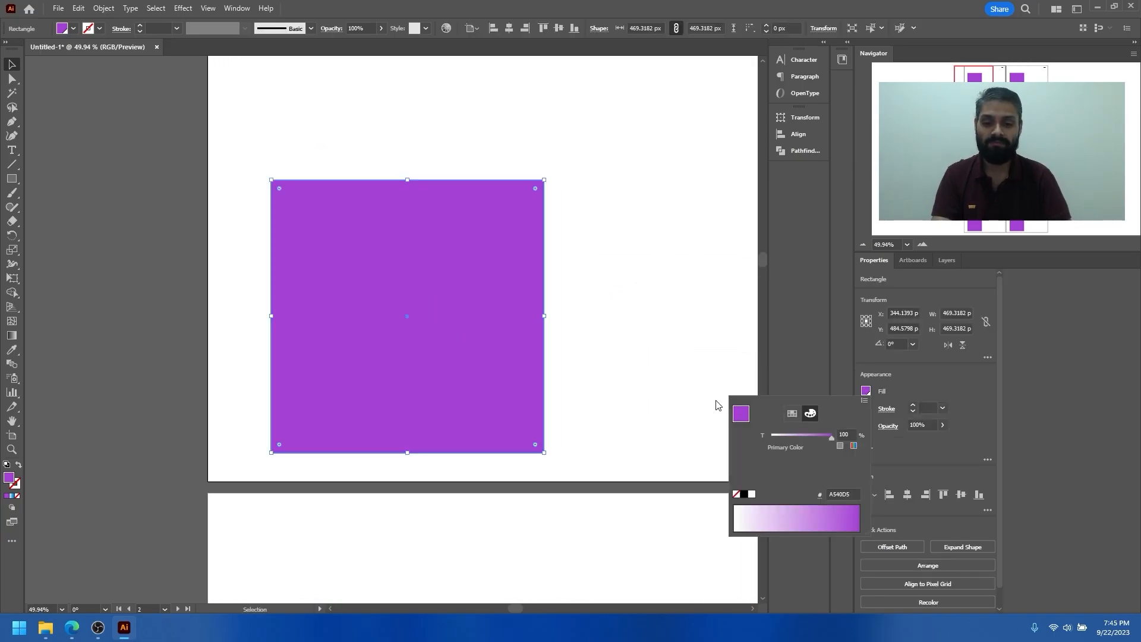
click(420, 334)
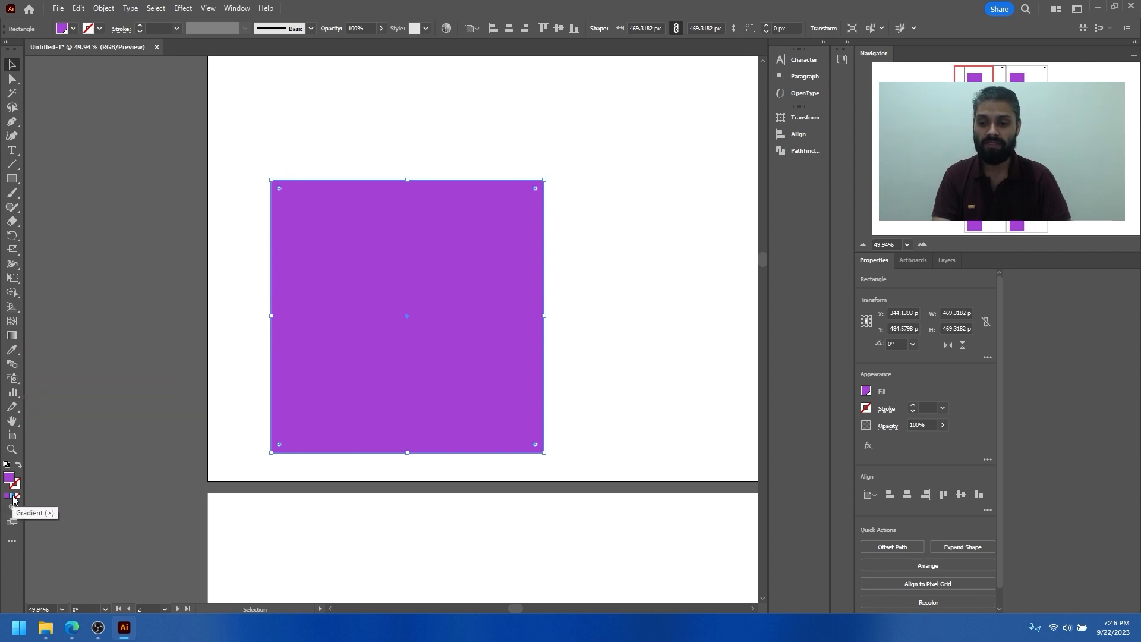
click(14, 336)
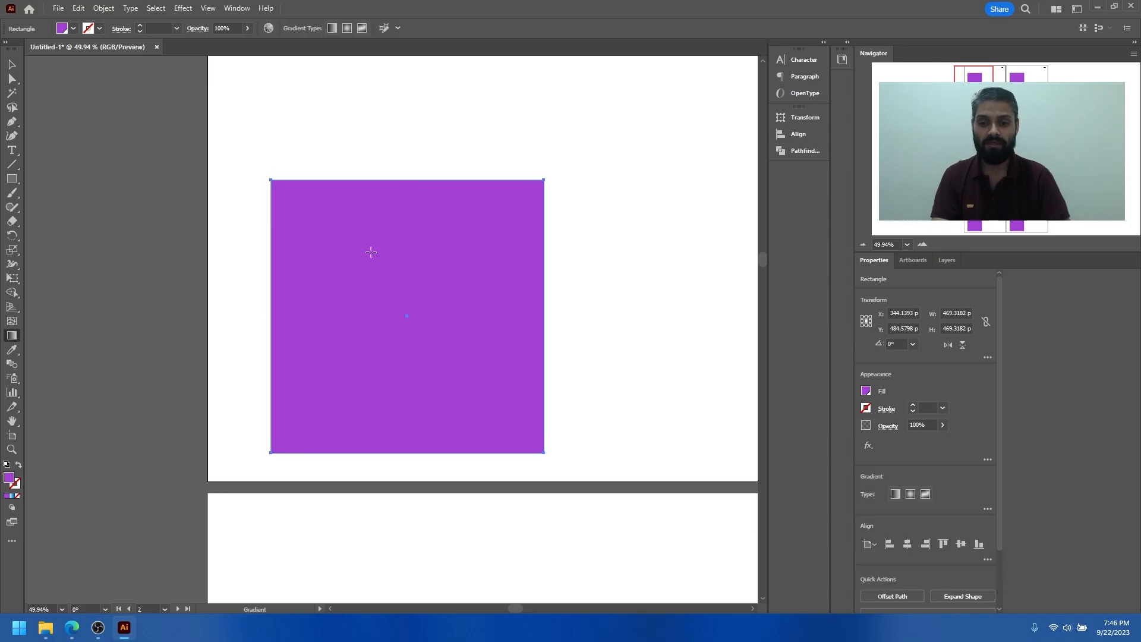
click(434, 248)
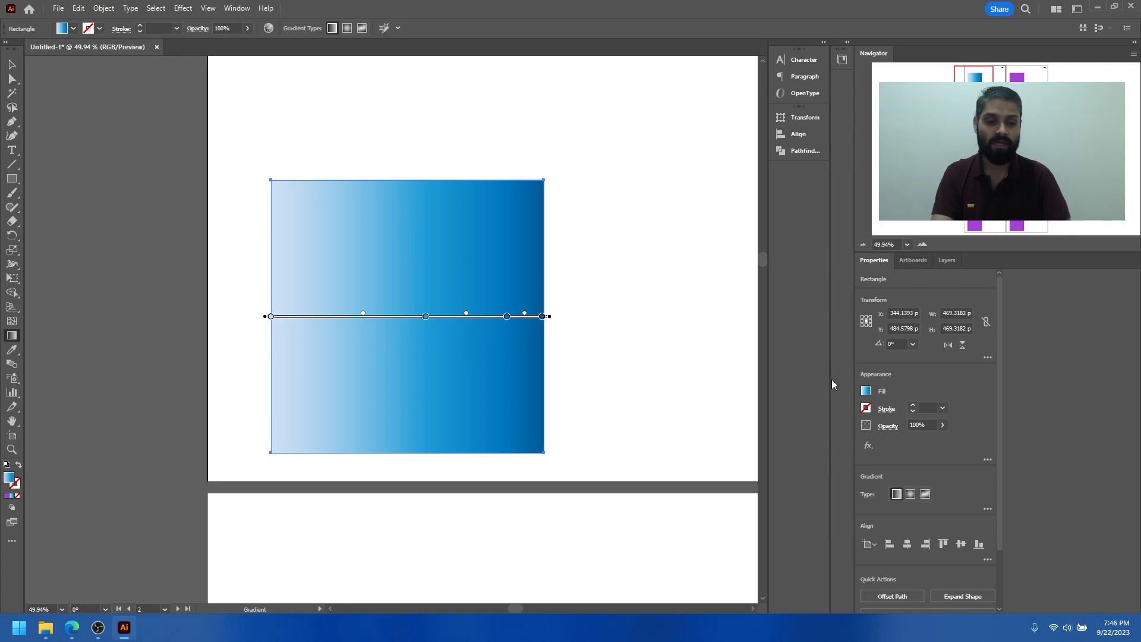
Look through the gradient fill options, then open the full Gradient panel and float it, enlarged, beside the square.
click(866, 391)
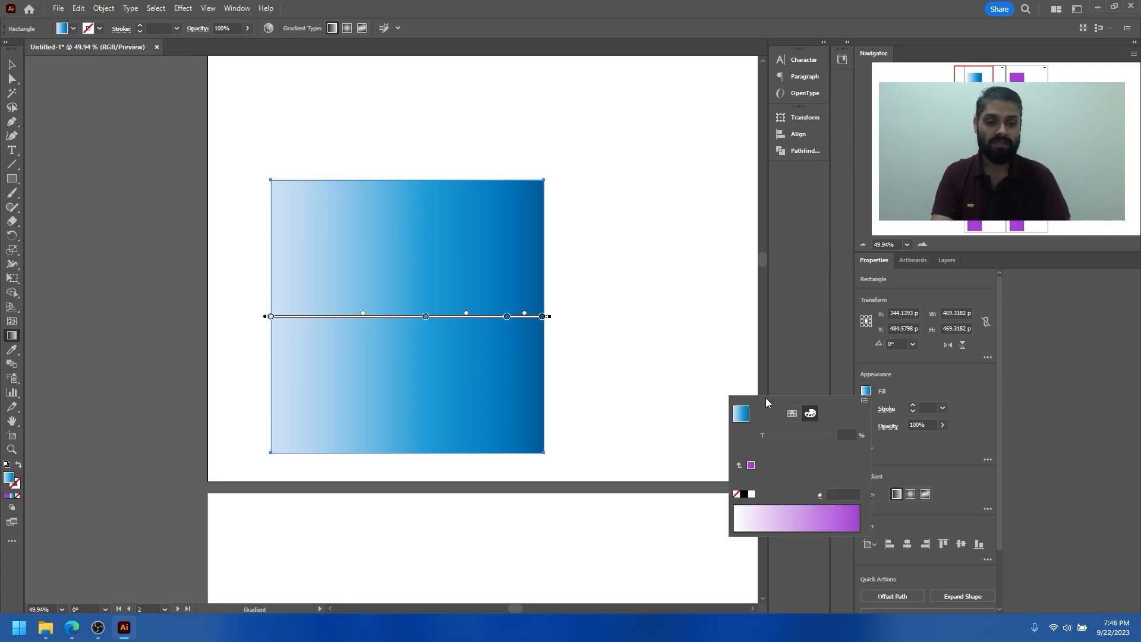
click(791, 413)
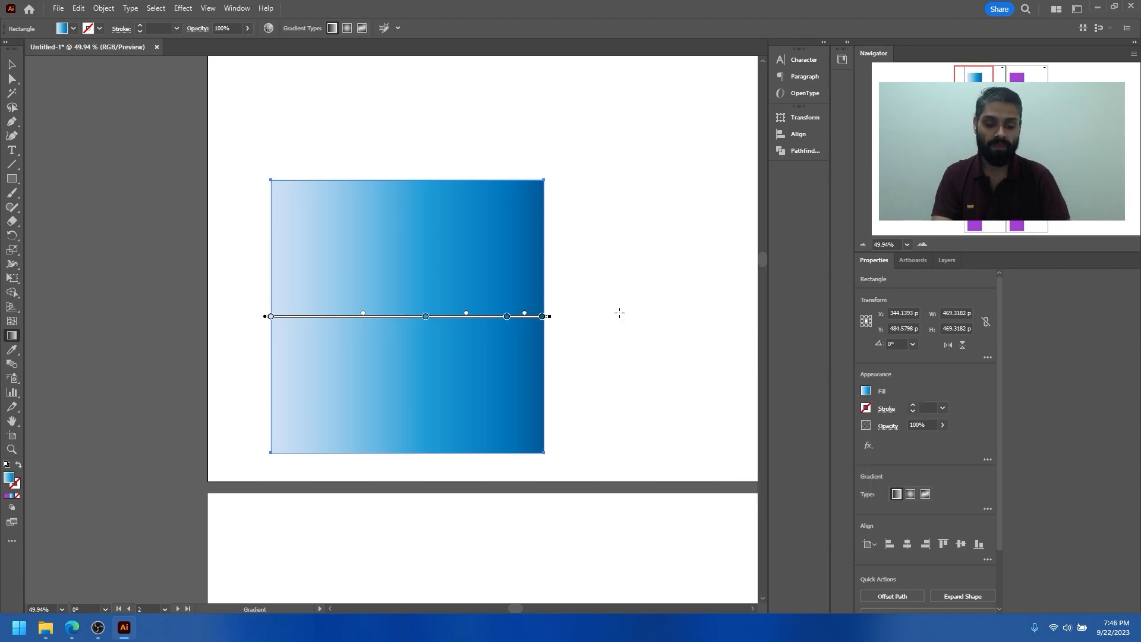
scroll(936, 351, down, 3)
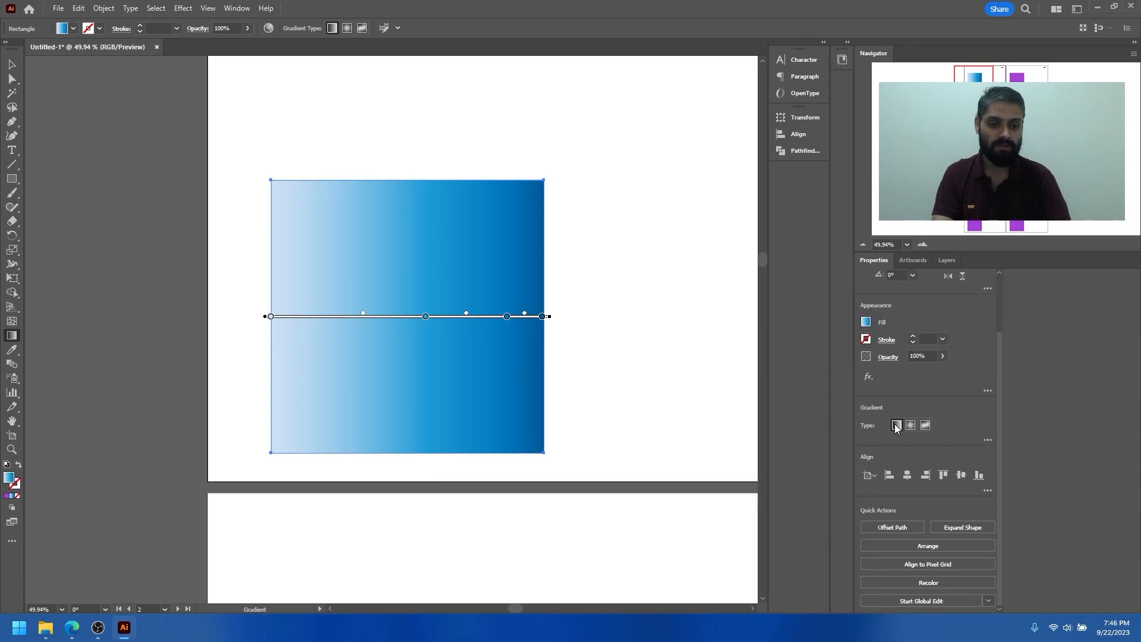
click(985, 439)
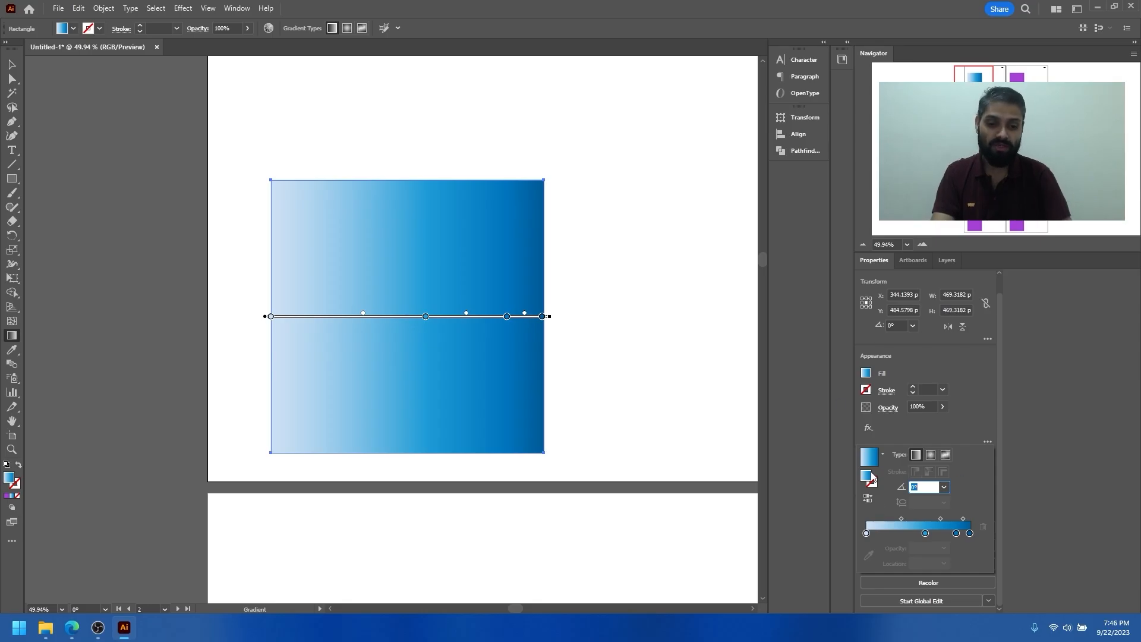
click(234, 8)
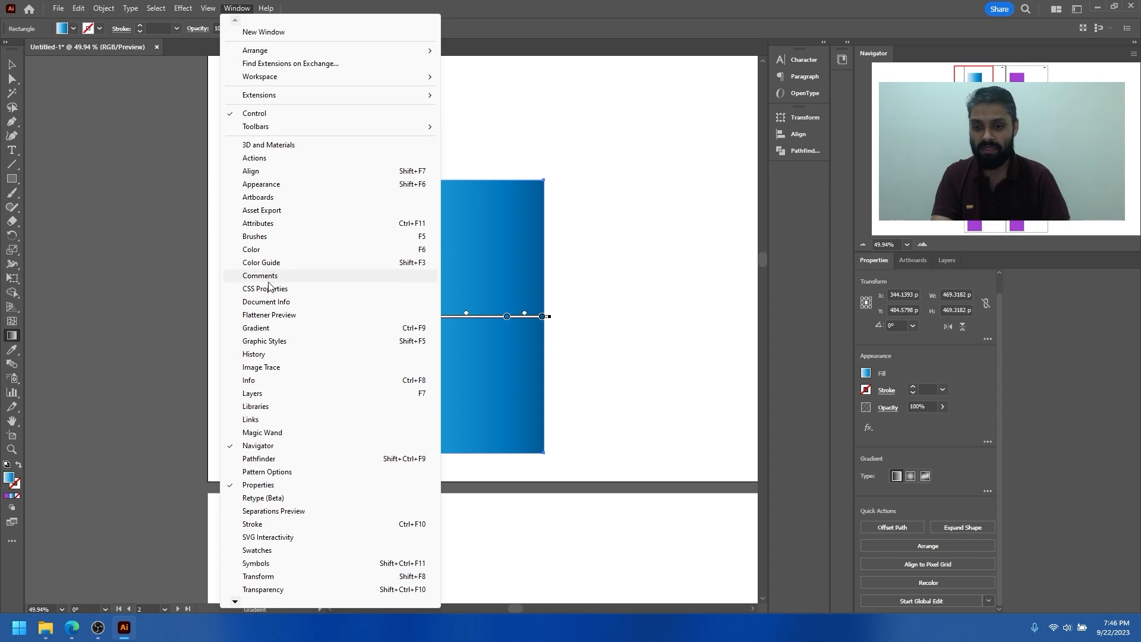
click(265, 329)
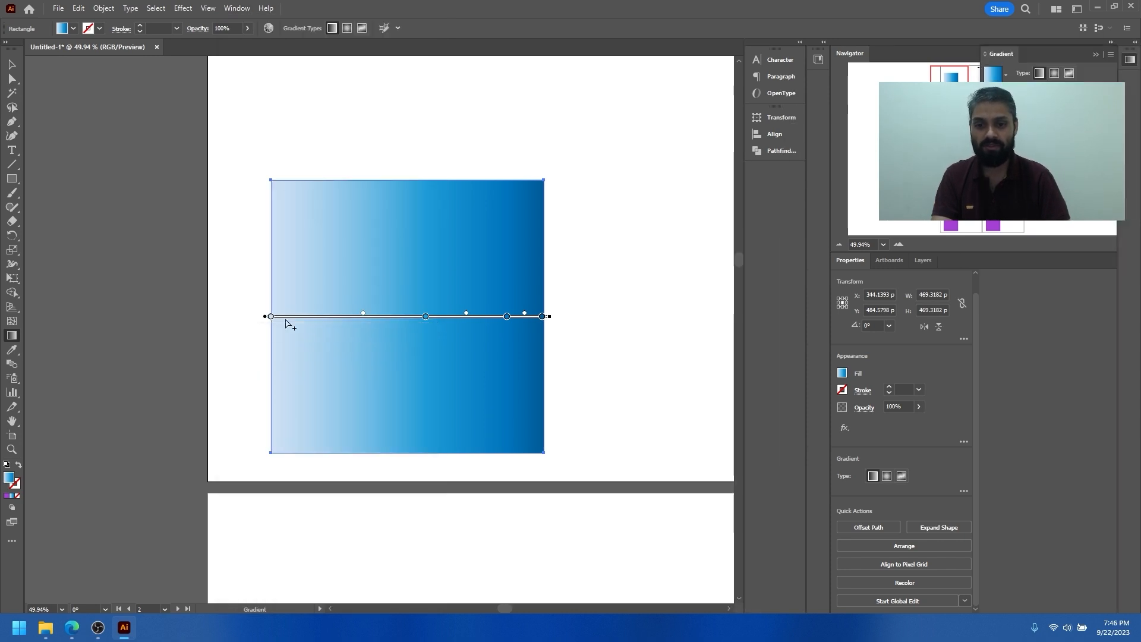
drag(1059, 55, 653, 64)
drag(652, 215, 652, 288)
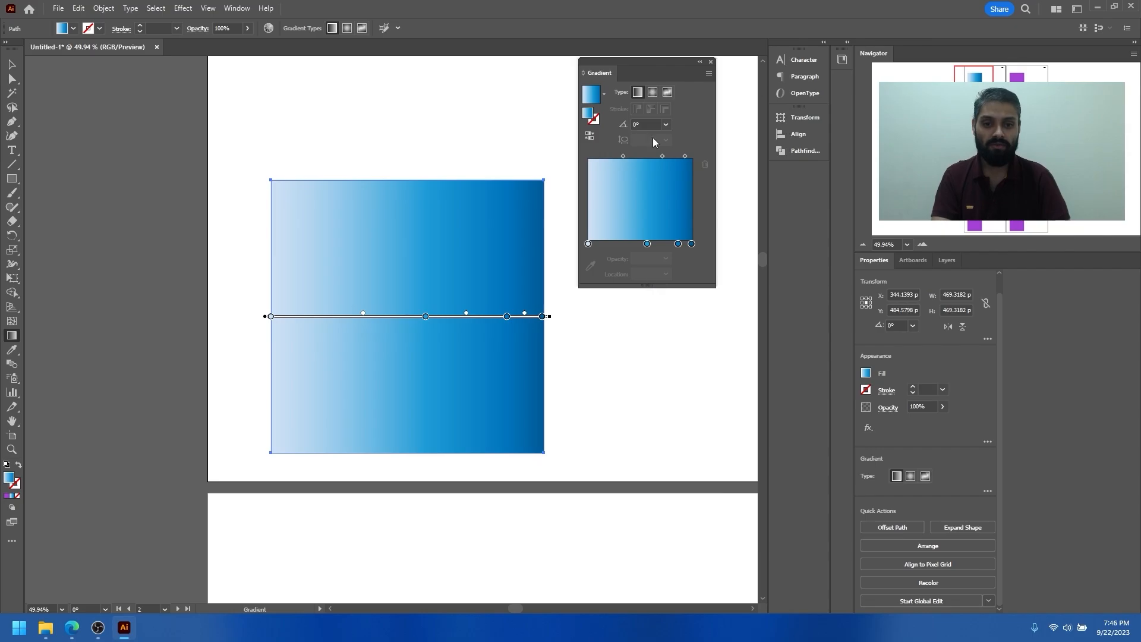
drag(654, 59, 669, 72)
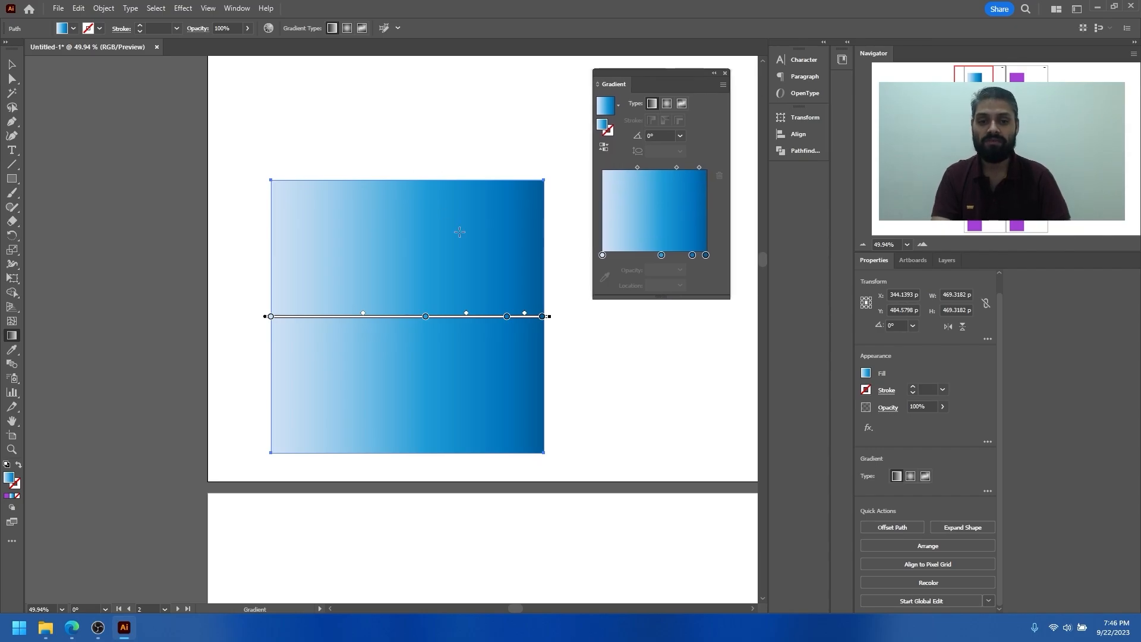
Recolour the light blue middle stop of the linear gradient to a terracotta tone by adjusting its colour values.
click(661, 255)
double_click(660, 255)
drag(608, 313, 622, 344)
click(645, 328)
Recolour the last gradient stop, trying custom values, the Primary Color swatch and others before settling on an orange swatch.
click(705, 255)
double_click(705, 255)
drag(646, 315, 624, 345)
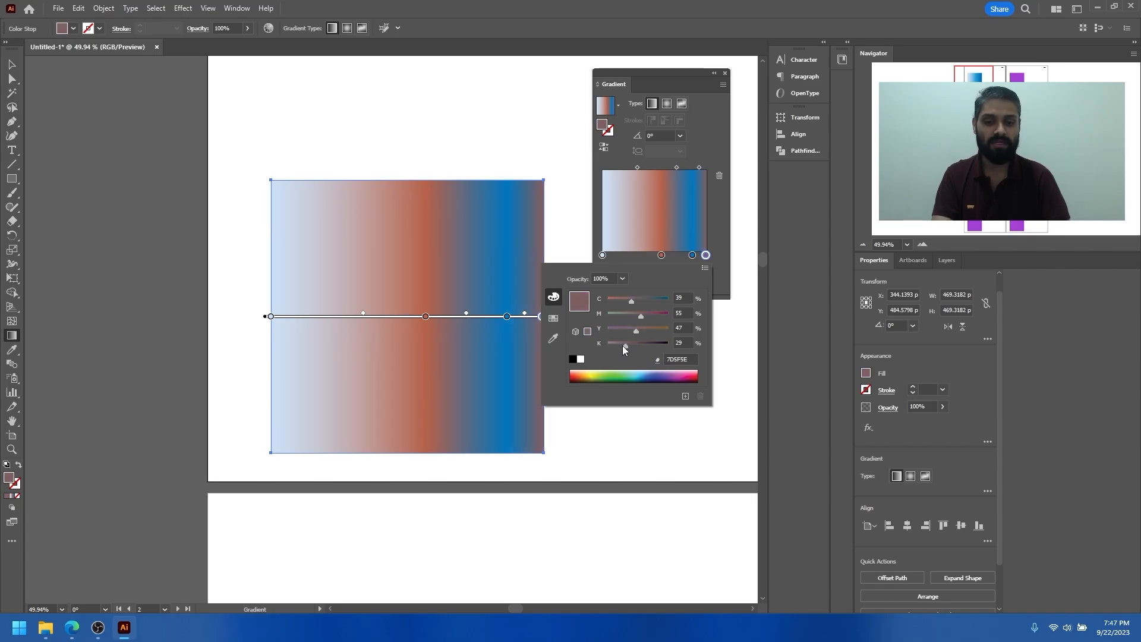
click(553, 318)
click(636, 309)
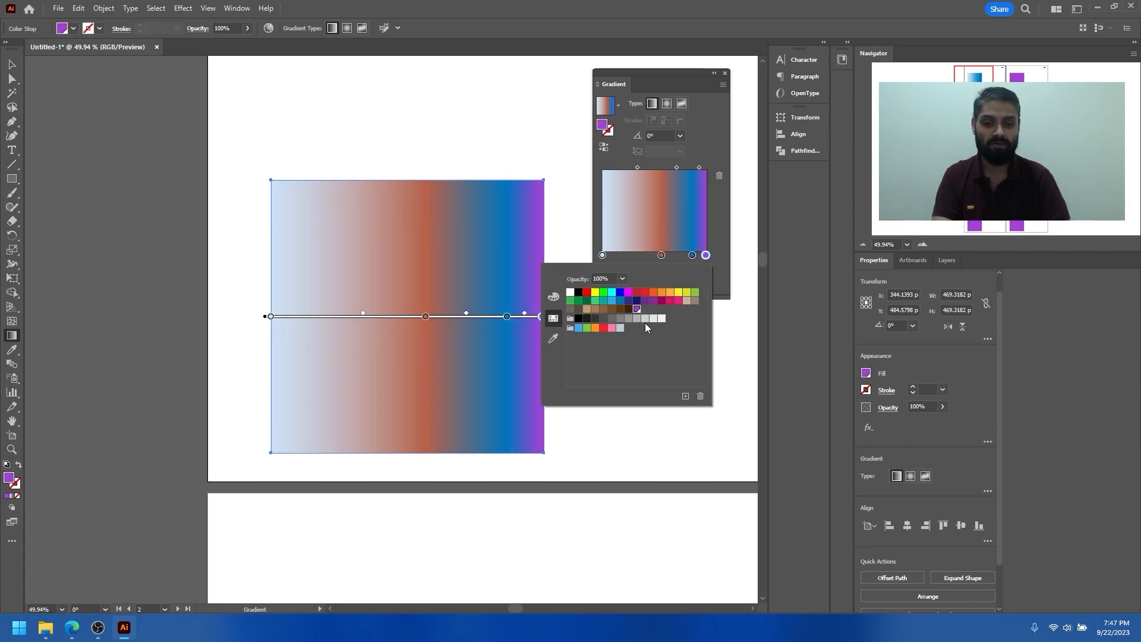
click(645, 318)
click(652, 302)
click(670, 292)
click(653, 291)
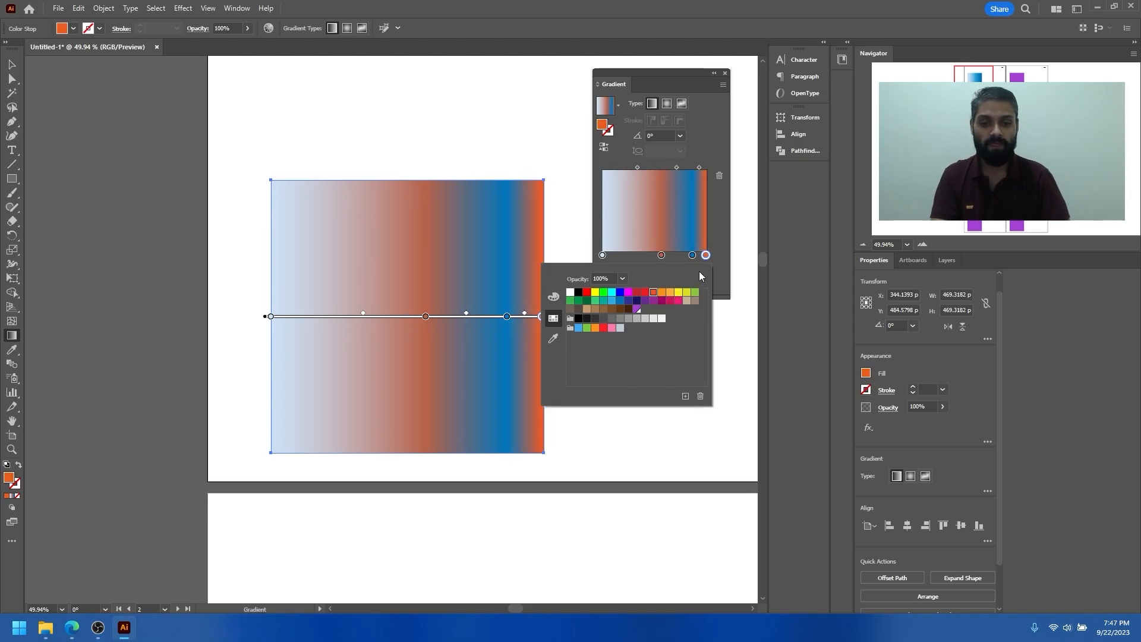
Reverse the linear gradient back and forth, ending with the orange stop back at its original end.
click(605, 148)
click(605, 148)
click(605, 148)
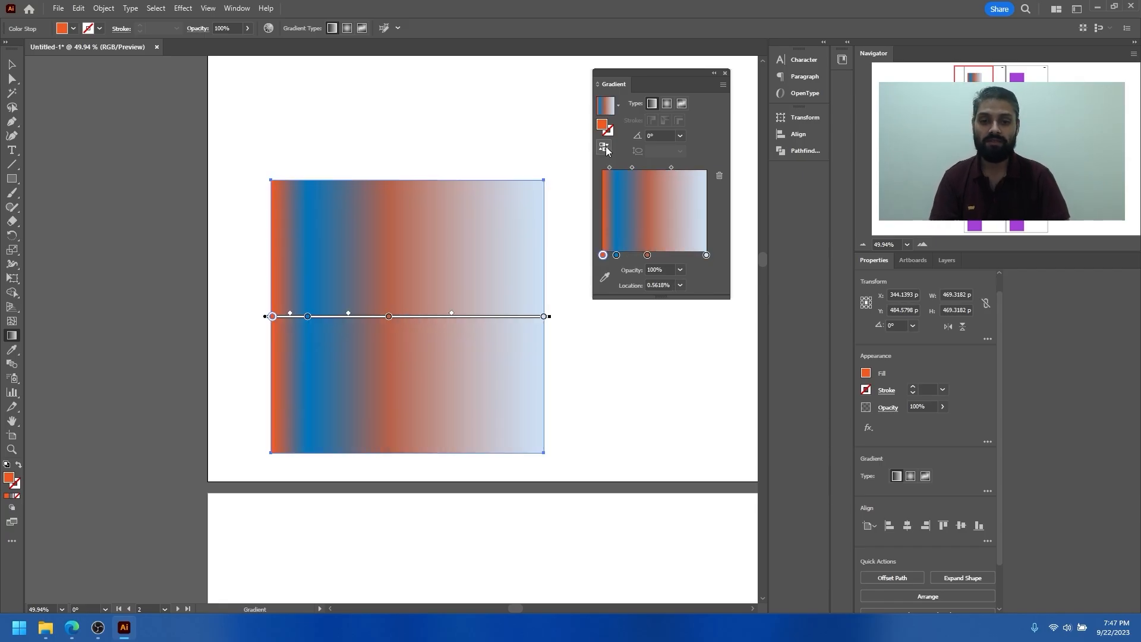
click(605, 148)
click(605, 148)
click(605, 148)
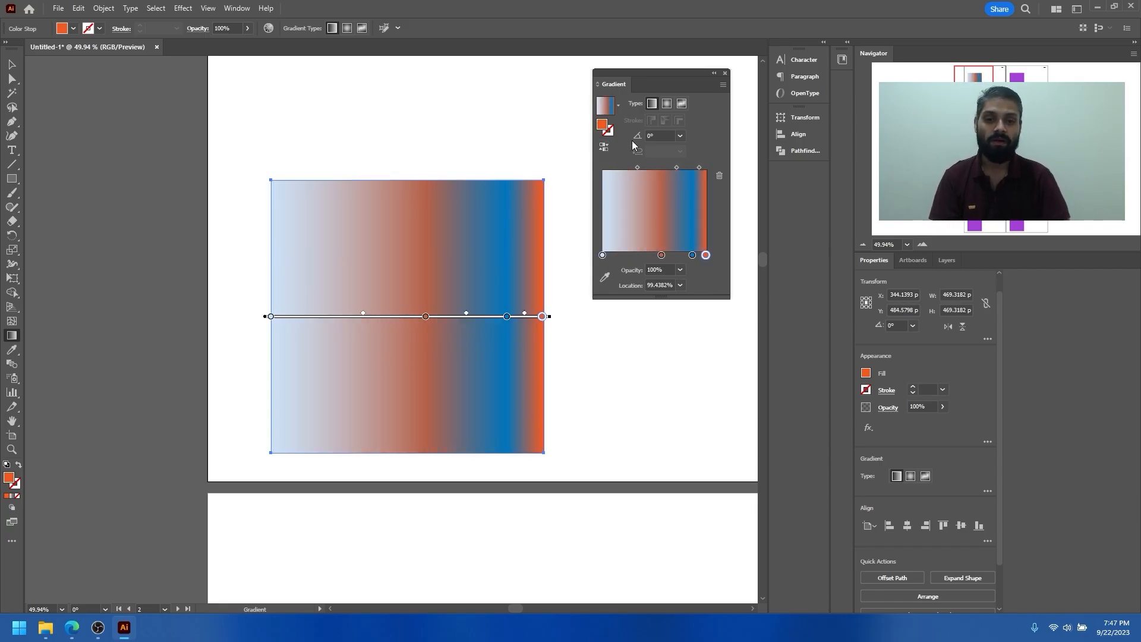
Try preset angles for the linear gradient, starting with 120°.
click(679, 136)
click(690, 175)
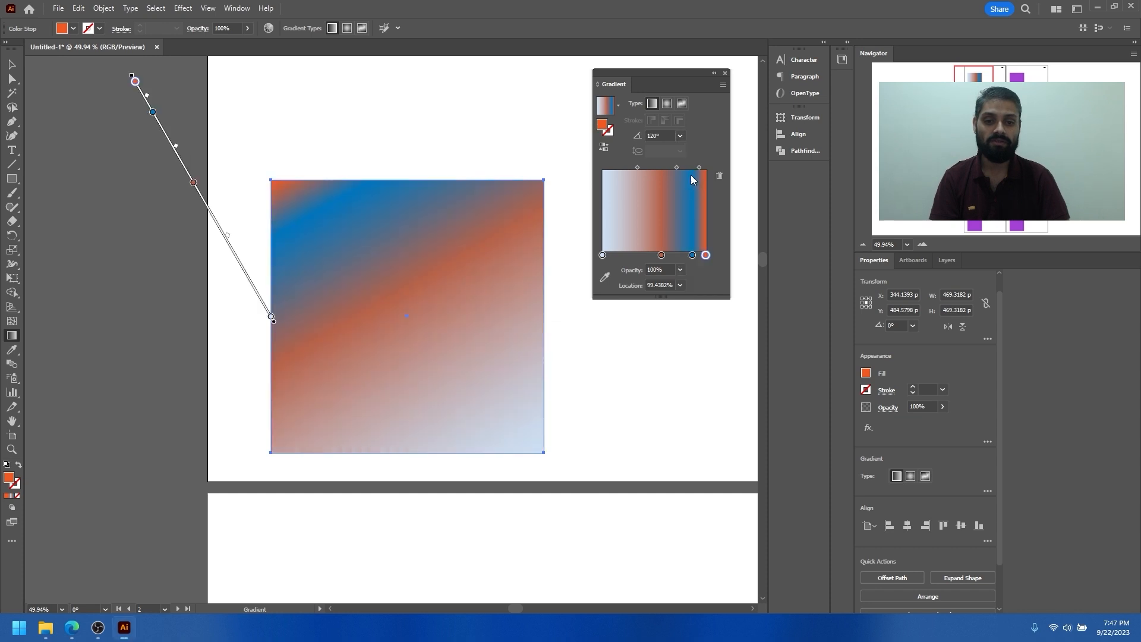
click(679, 136)
click(693, 169)
Redraw the linear gradient across the square in various directions, ending diagonally from the upper-right corner at about -128°.
drag(333, 450, 465, 130)
drag(376, 165, 435, 387)
drag(589, 315, 222, 316)
drag(239, 240, 502, 249)
drag(597, 361, 492, 380)
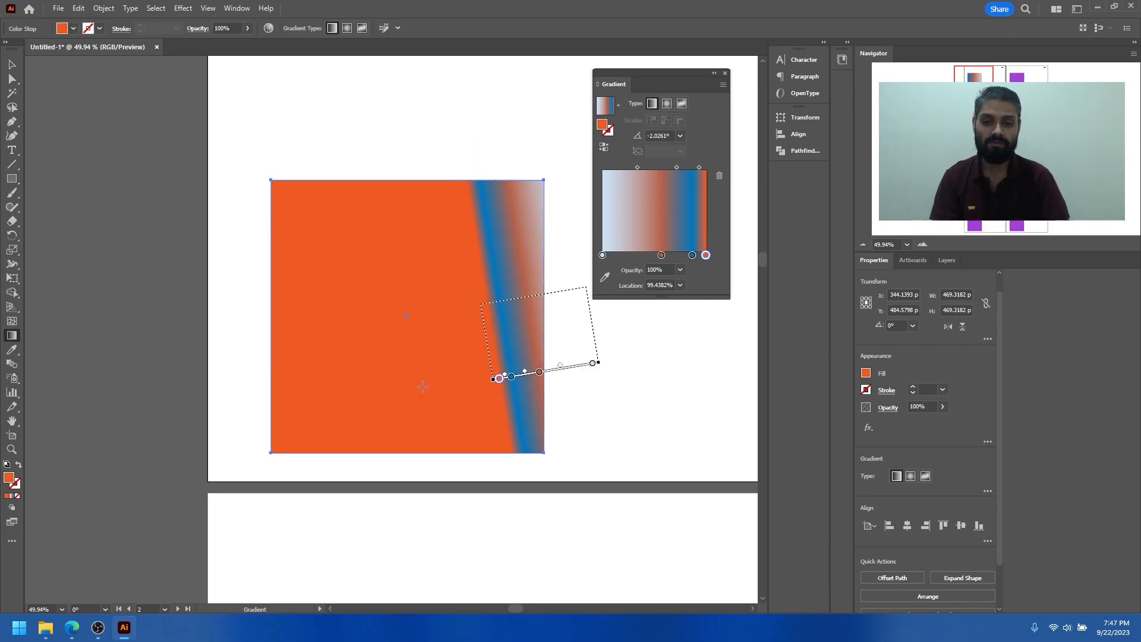
drag(587, 290, 349, 324)
drag(459, 160, 414, 294)
drag(318, 443, 396, 262)
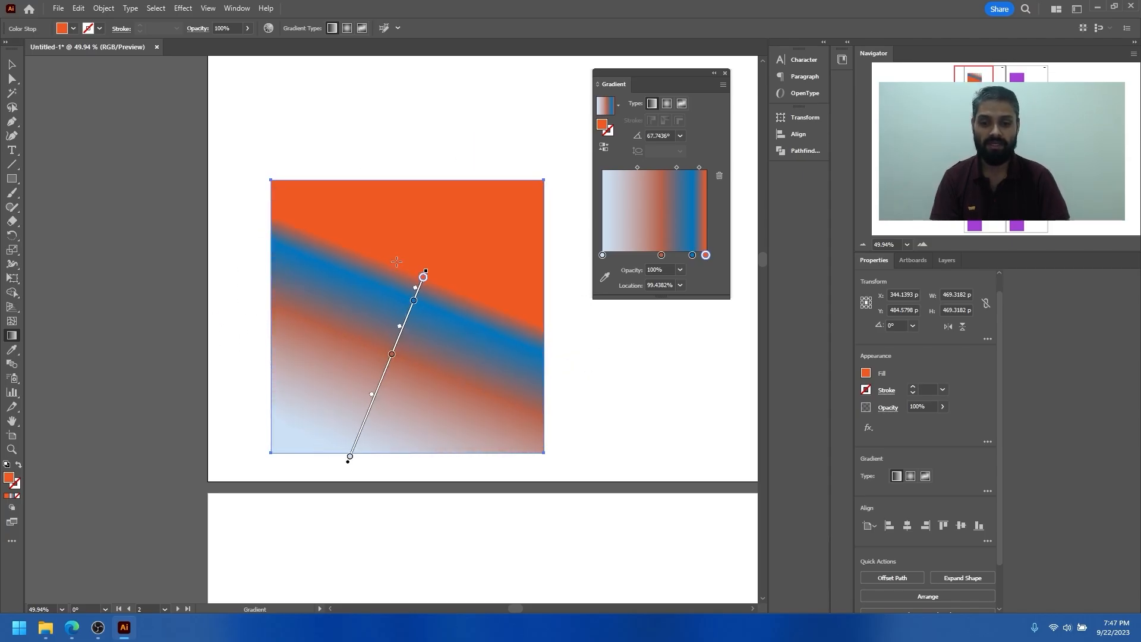
drag(514, 180, 358, 378)
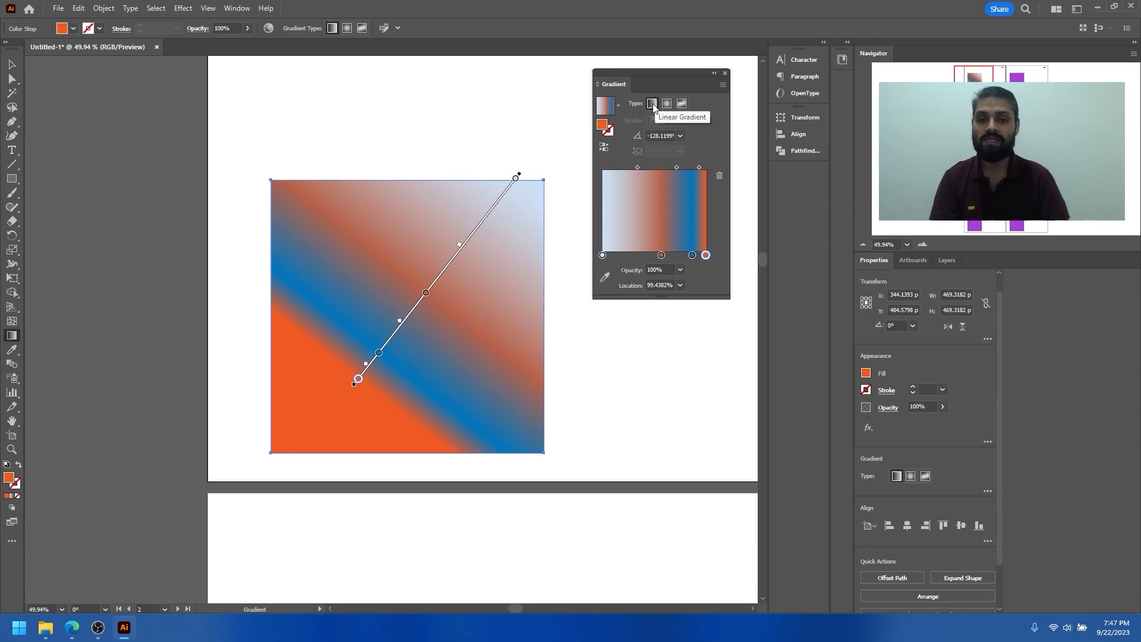
Make the gradient radial, redraw it from near the square's centre at about 66.5°, and reverse its colours twice.
click(666, 104)
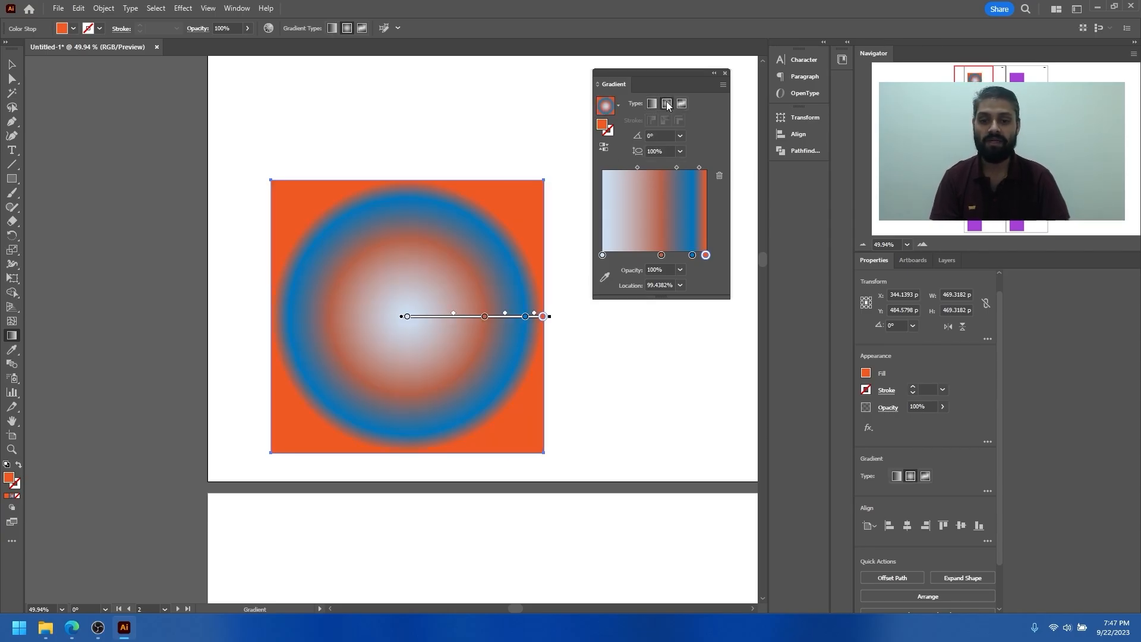
mouse_move(412, 304)
mouse_down()
mouse_move(511, 102)
mouse_move(498, 120)
mouse_up()
click(604, 145)
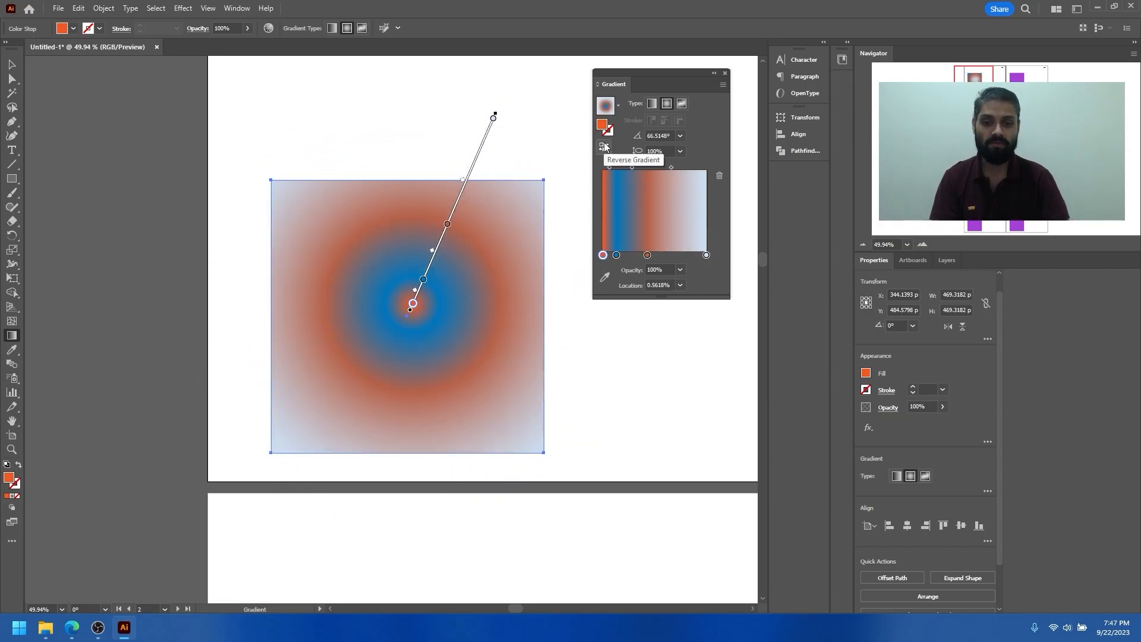
click(604, 147)
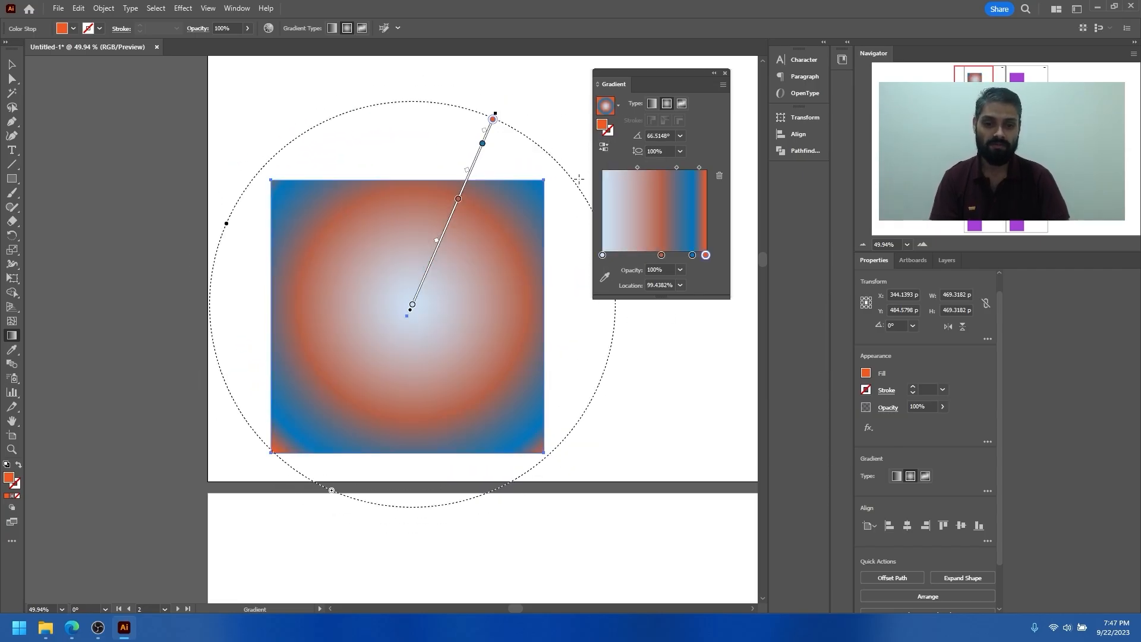
Switch the square to a freeform gradient with a white colour point near the top centre and the upper-right point moved down slightly.
click(683, 104)
drag(395, 248, 414, 198)
drag(515, 207, 516, 236)
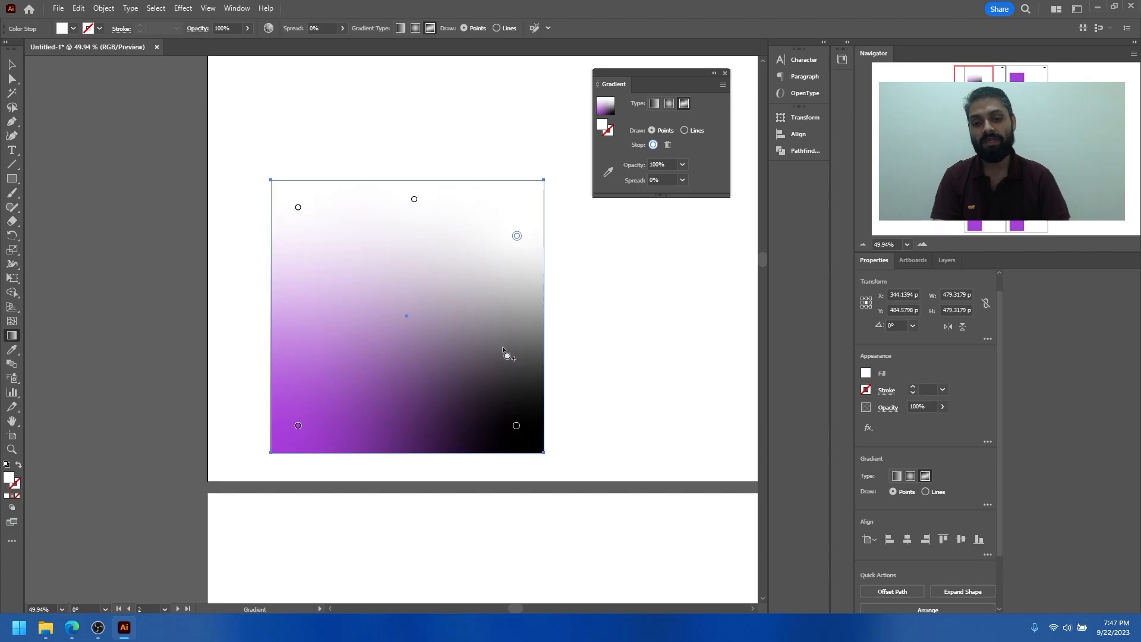
Add more white colour points to the freeform gradient across the square's left side, lower middle and right side.
click(322, 356)
click(309, 259)
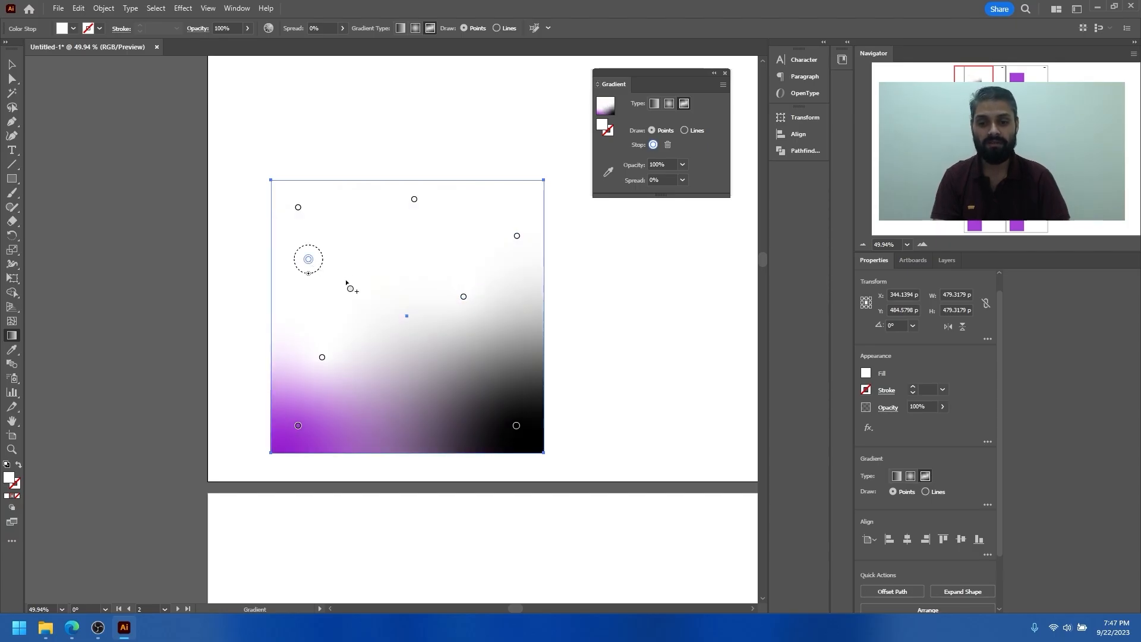
click(405, 397)
click(499, 346)
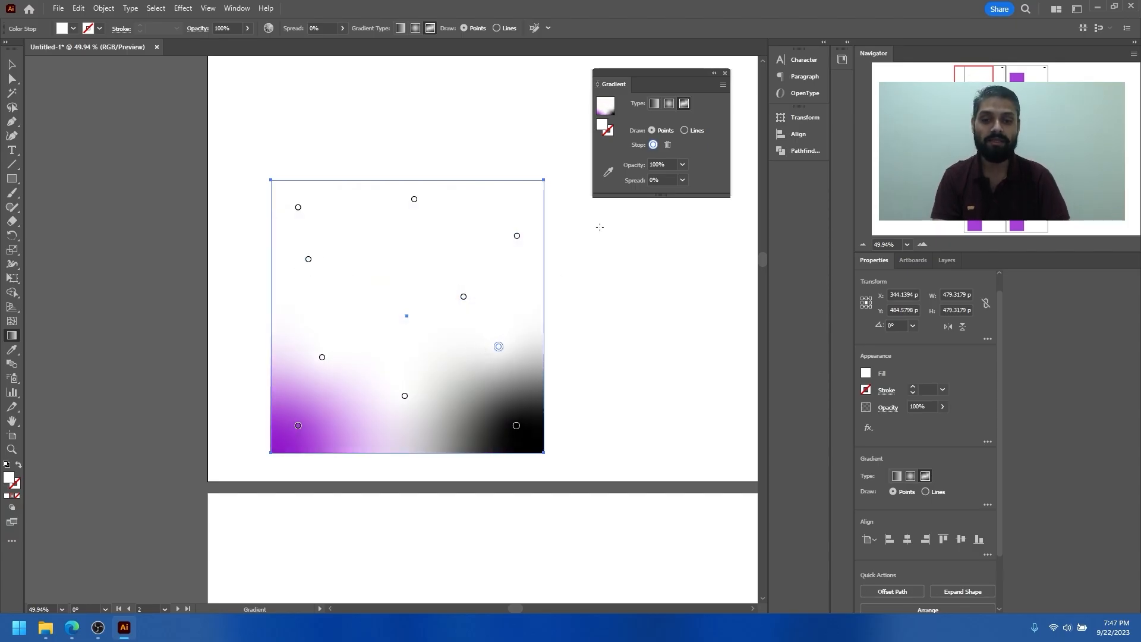
Rearrange the freeform gradient points, bringing the black point to the upper middle and moving white points toward the right edge.
drag(516, 425, 398, 297)
drag(498, 347, 516, 384)
drag(405, 396, 489, 414)
drag(322, 357, 379, 363)
drag(399, 295, 512, 176)
drag(517, 235, 529, 247)
drag(464, 297, 518, 326)
drag(377, 219, 424, 297)
Adjust the white point below the centre, then move the purple point inward and widen its spread to 100%.
click(381, 364)
drag(382, 382, 387, 423)
click(299, 426)
drag(298, 439, 332, 400)
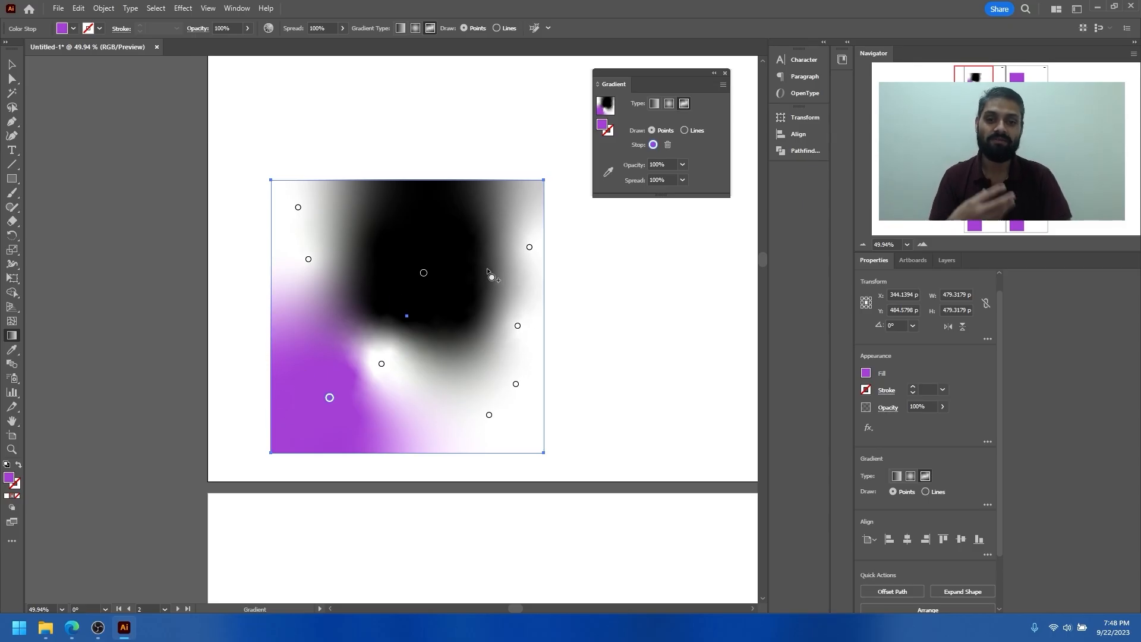
Switch the freeform gradient to Lines and draw a closed curve of white colour stops around the black and purple points.
click(685, 130)
click(378, 202)
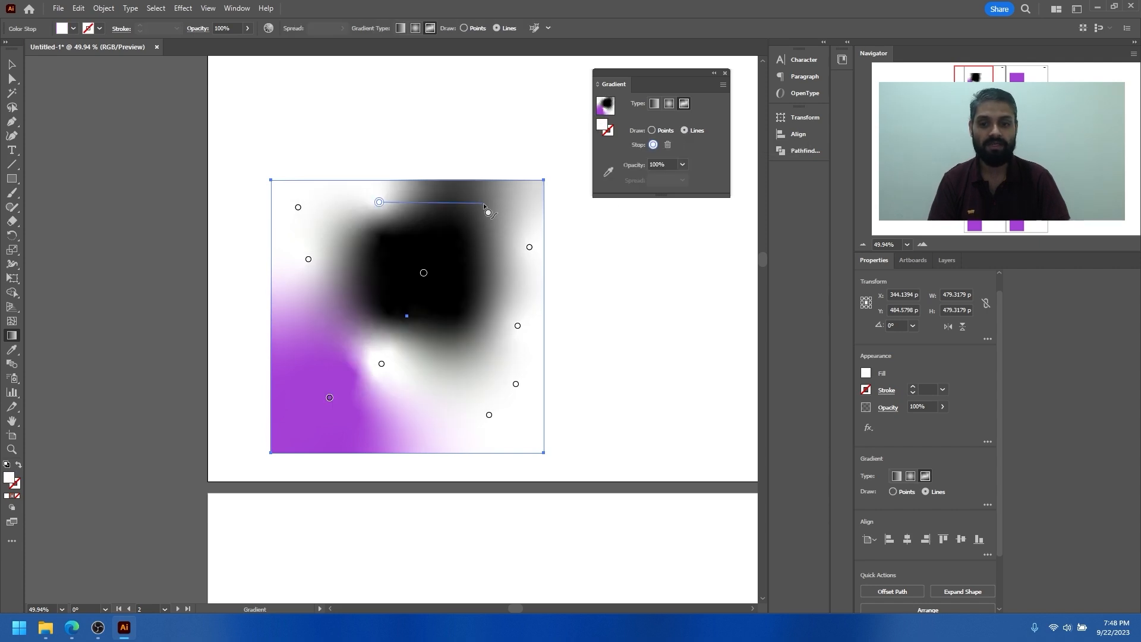
click(483, 204)
click(473, 354)
click(341, 351)
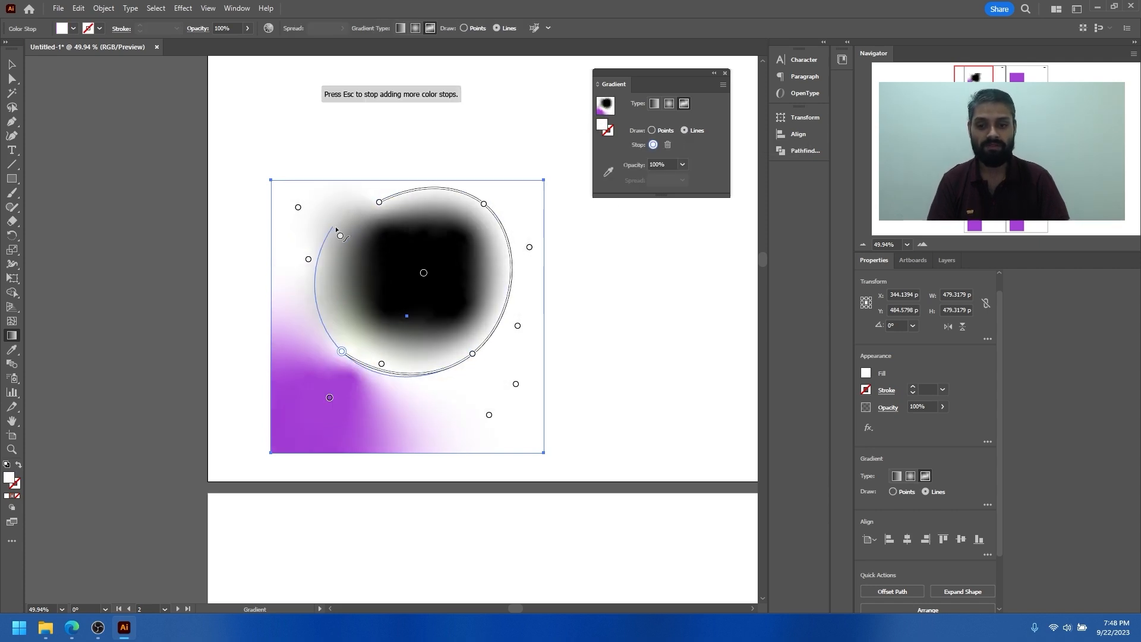
click(466, 409)
click(278, 380)
click(329, 247)
click(348, 204)
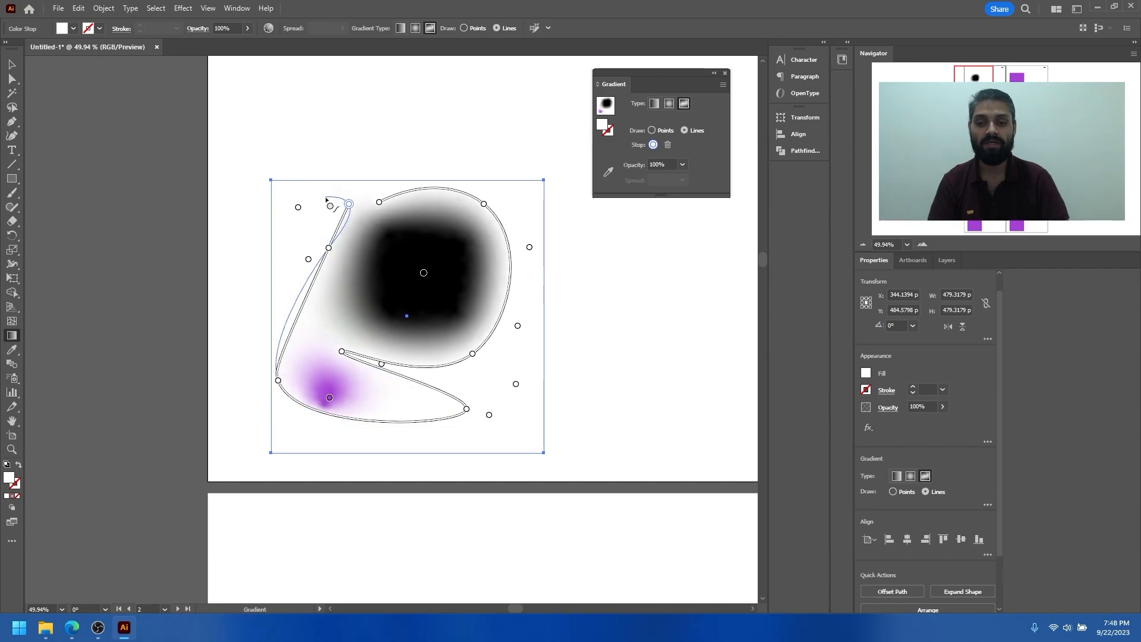
click(379, 202)
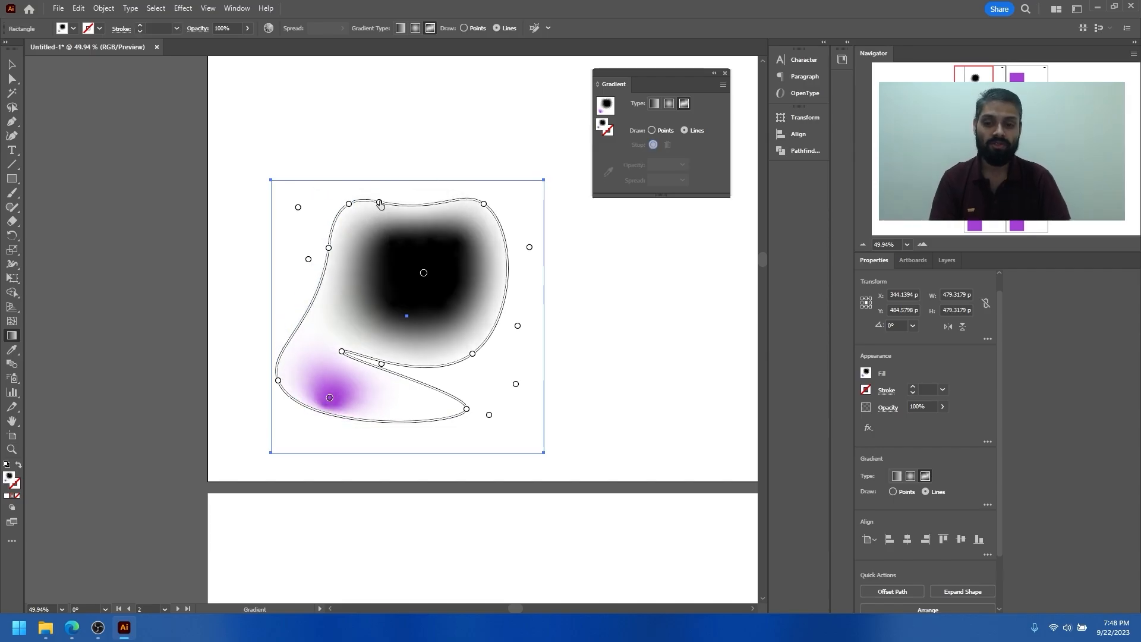
Reposition the gradient-filled square on its artboard and delete it.
key(v)
click(614, 331)
drag(604, 389, 373, 279)
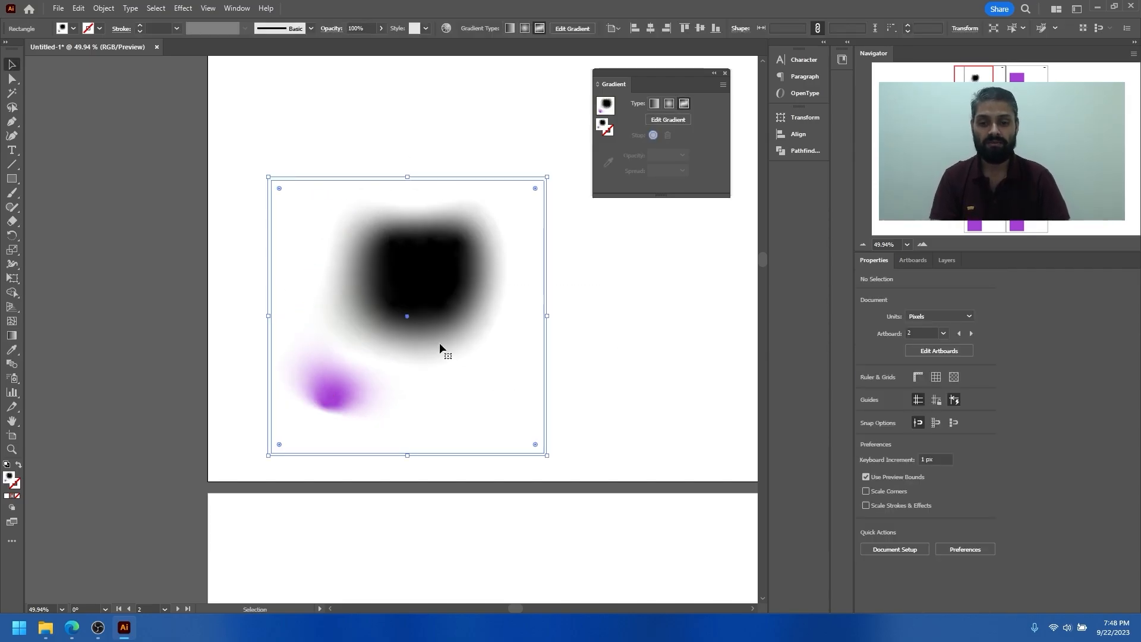
drag(455, 317, 447, 254)
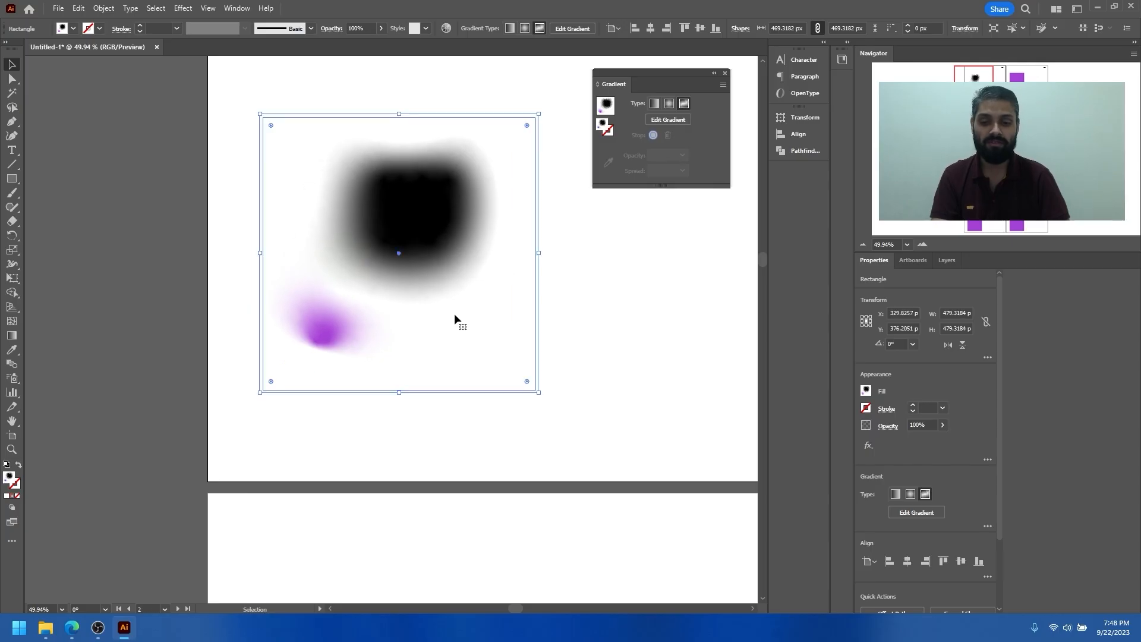
drag(475, 198, 466, 246)
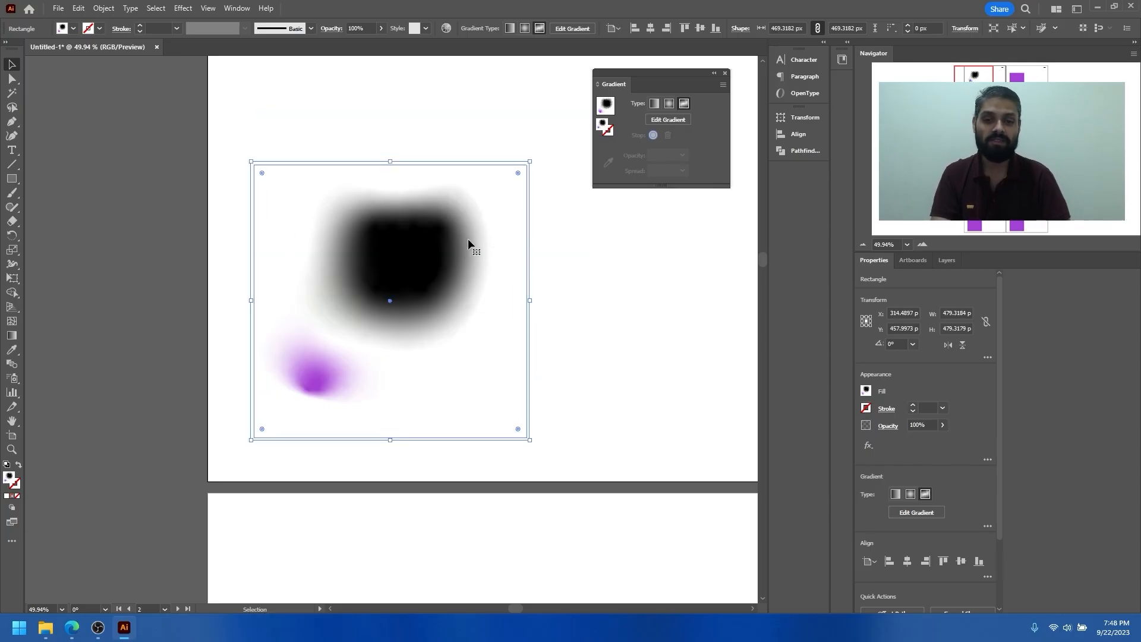
scroll(452, 235, down, 1)
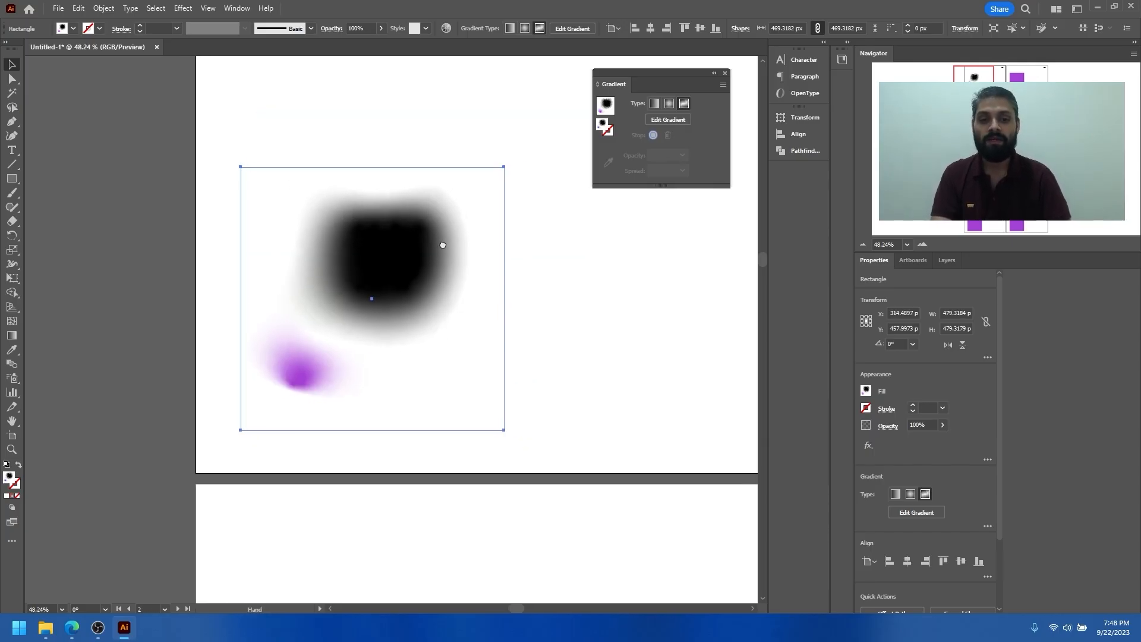
key(Delete)
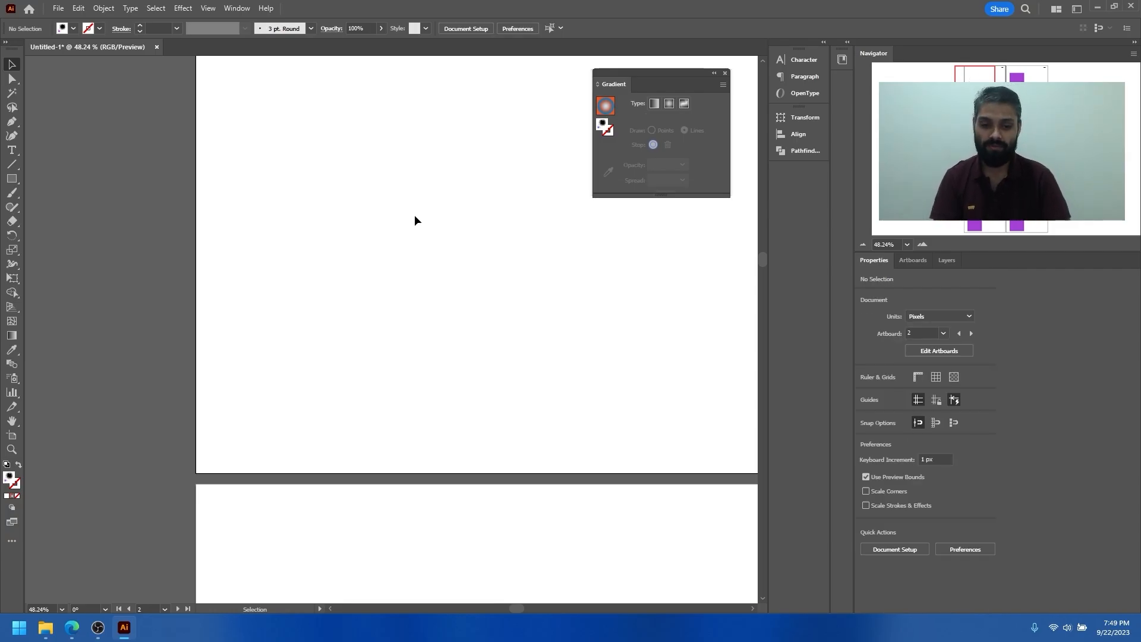
drag(488, 247, 421, 248)
drag(525, 272, 326, 265)
scroll(340, 325, down, 5)
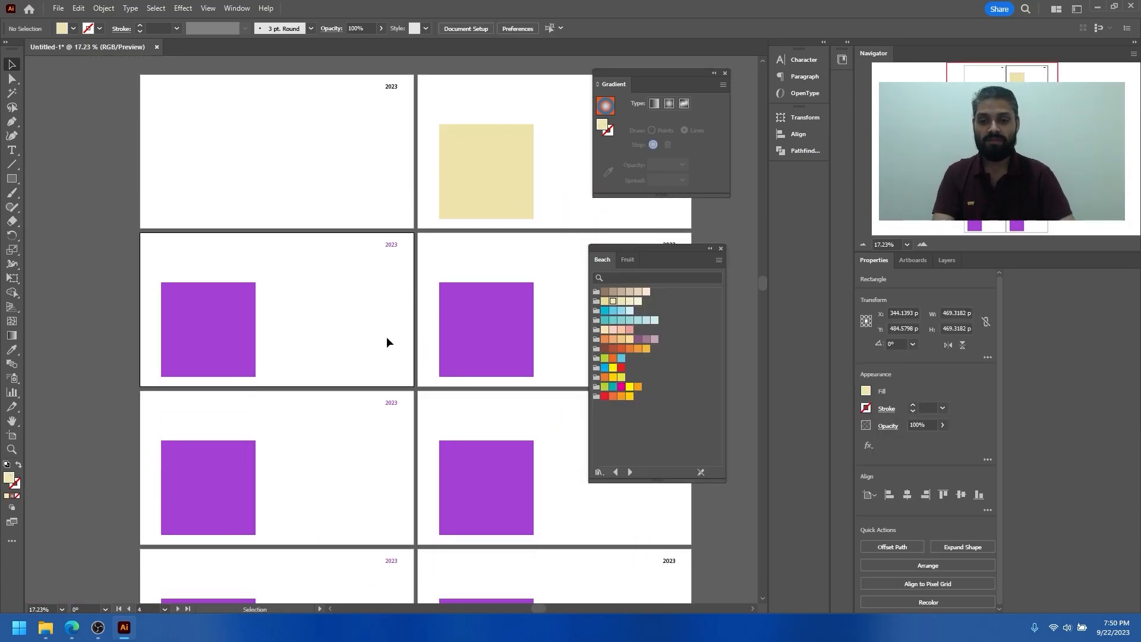
scroll(326, 273, down, 5)
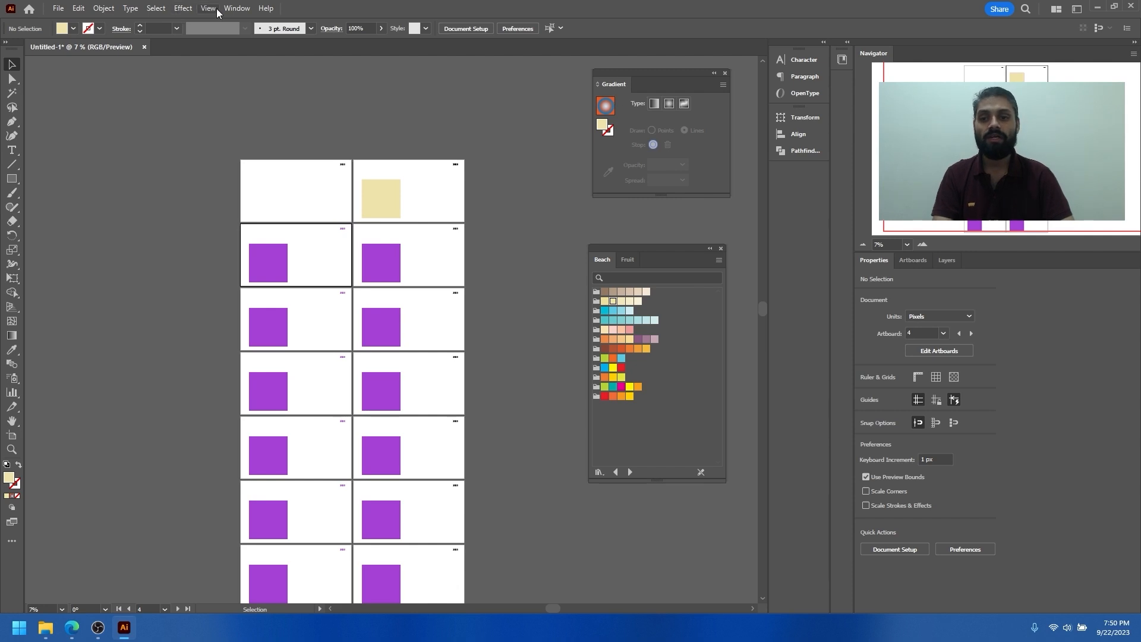
click(236, 8)
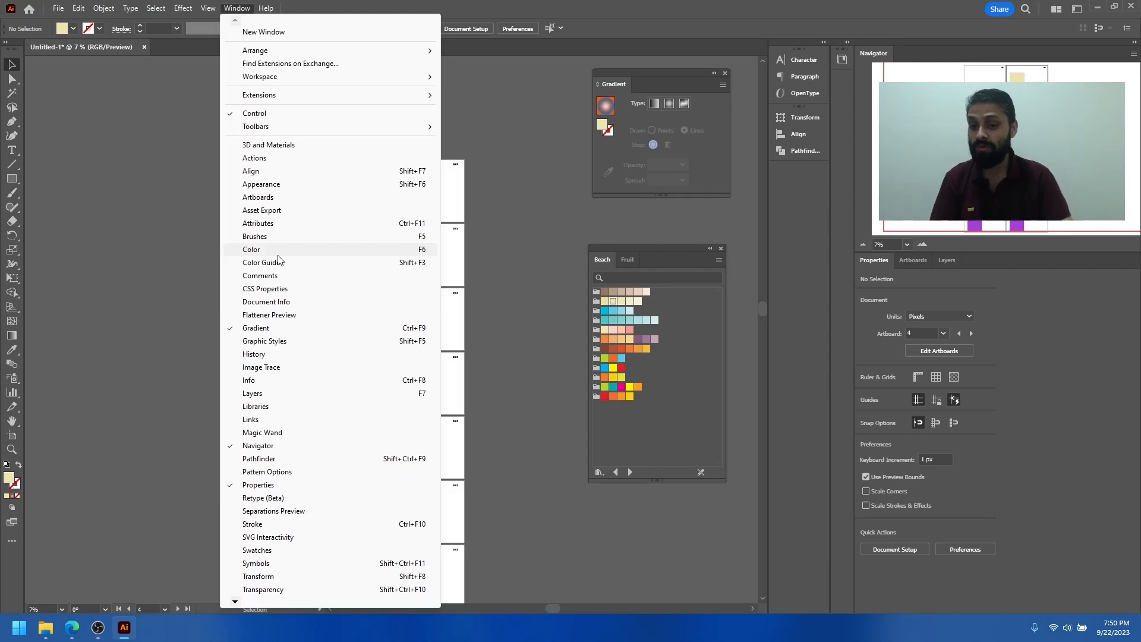
click(180, 240)
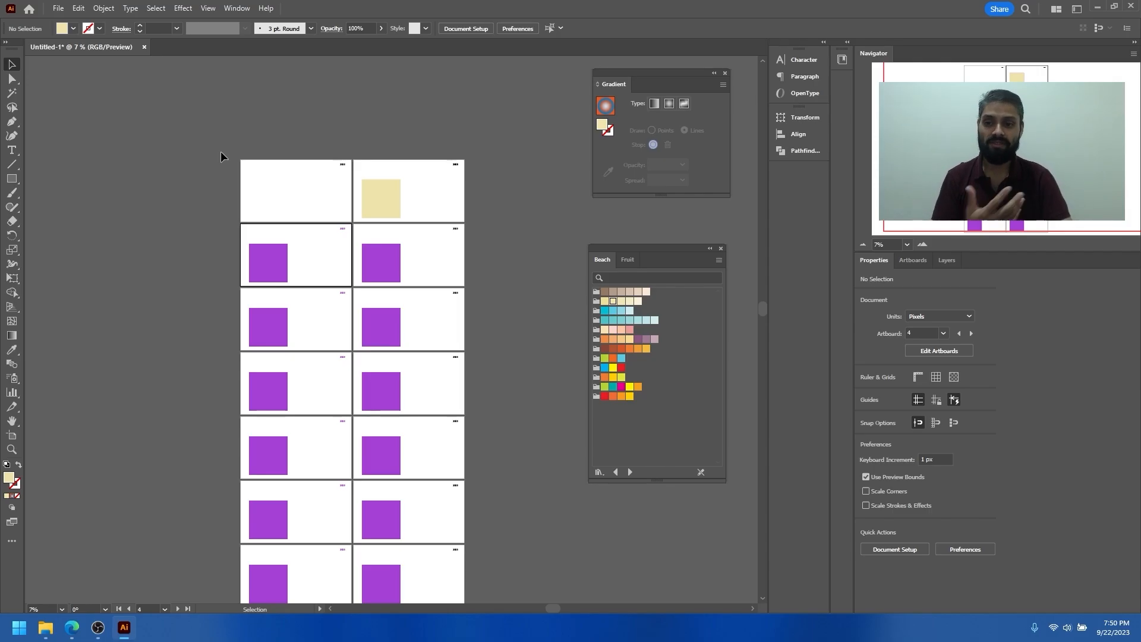
drag(220, 153, 511, 395)
click(476, 269)
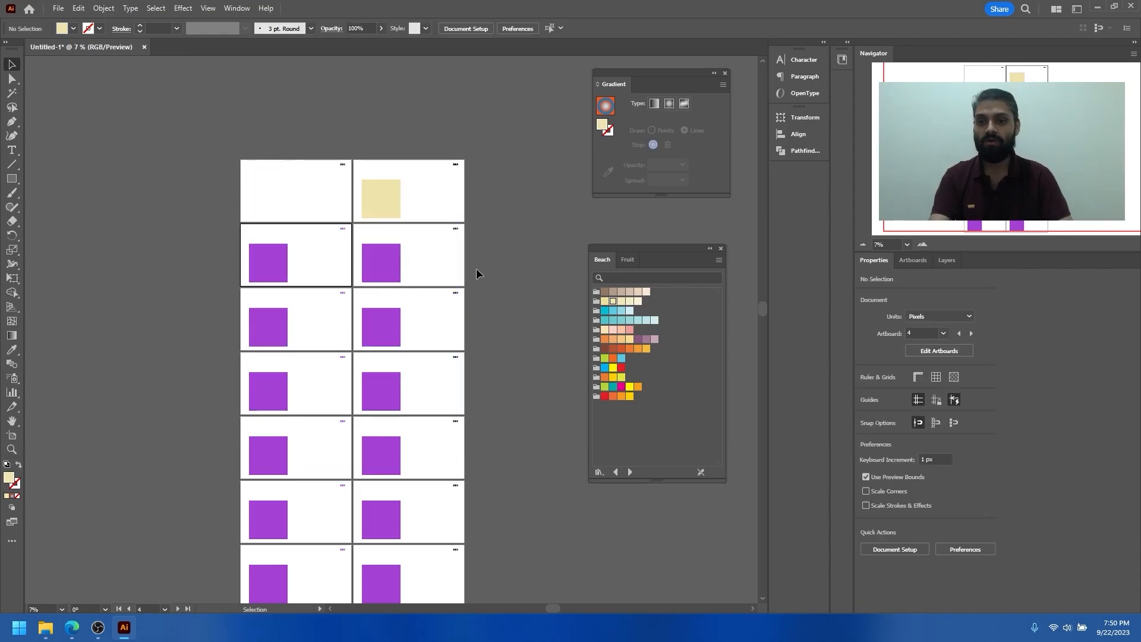
Duplicate the purple square on the artboard below the beige square twice, with one copy overlapping it and one beside it.
scroll(357, 252, up, 2)
click(515, 233)
drag(473, 240, 390, 215)
click(443, 265)
scroll(511, 256, up, 3)
drag(284, 277, 414, 273)
Fill the middle copy with a cream swatch and the outer copy with a yellow-green swatch from the Beach library.
click(353, 220)
click(638, 301)
click(404, 288)
click(621, 376)
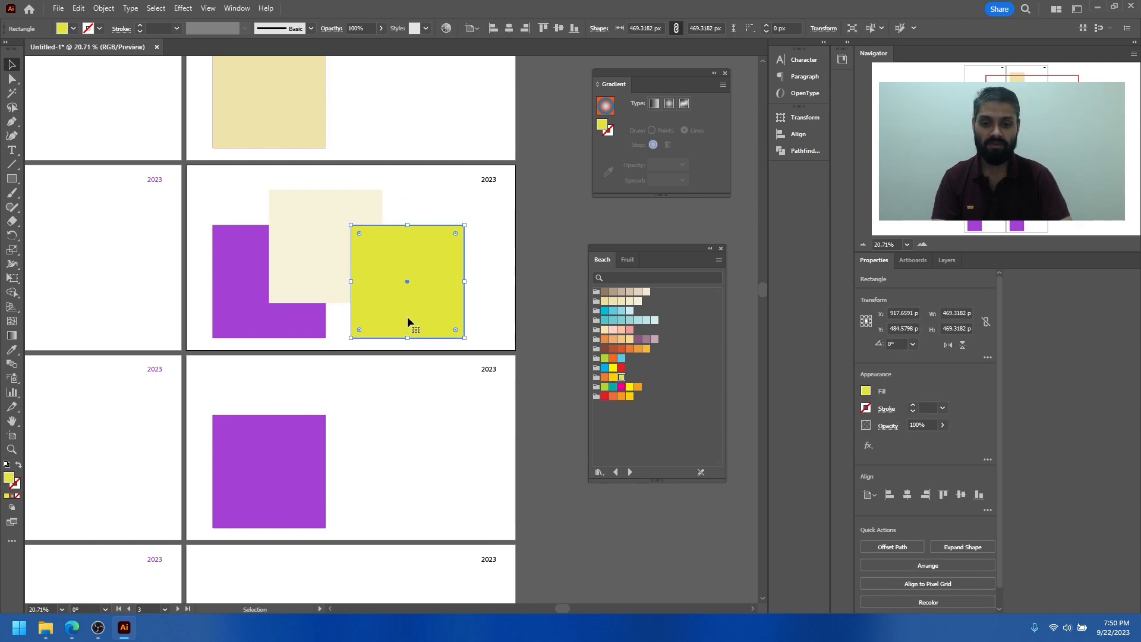
Generate colour variations for the purple, cream and yellow-green squares with Generative Recolor, using the prompt "warm and futurrsitc".
drag(494, 225, 230, 297)
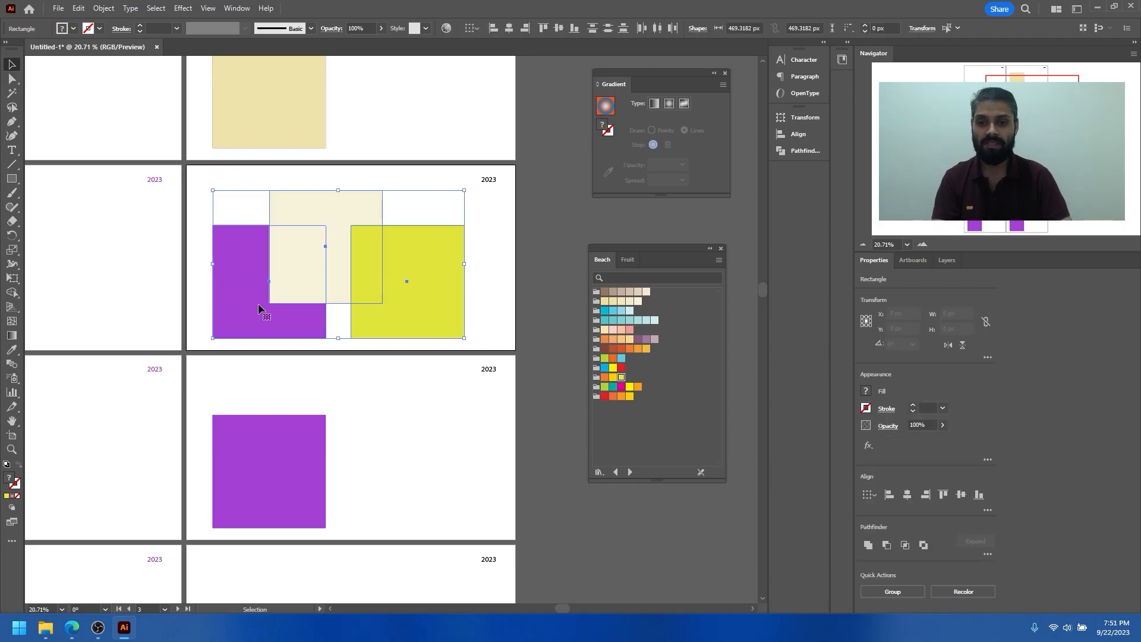
click(446, 30)
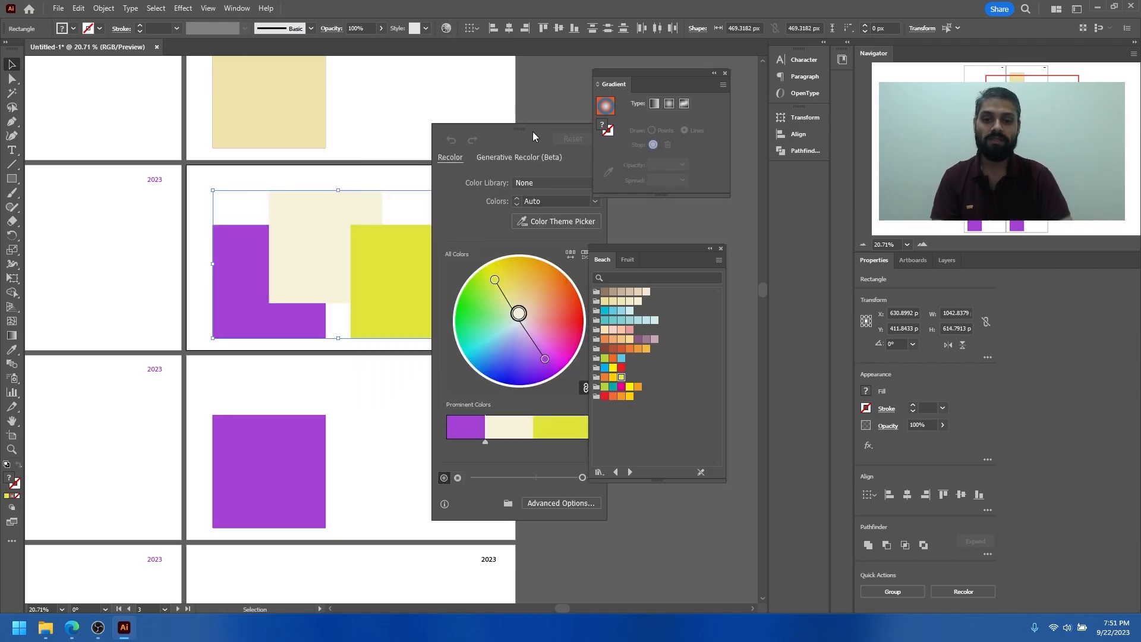
drag(533, 135, 506, 131)
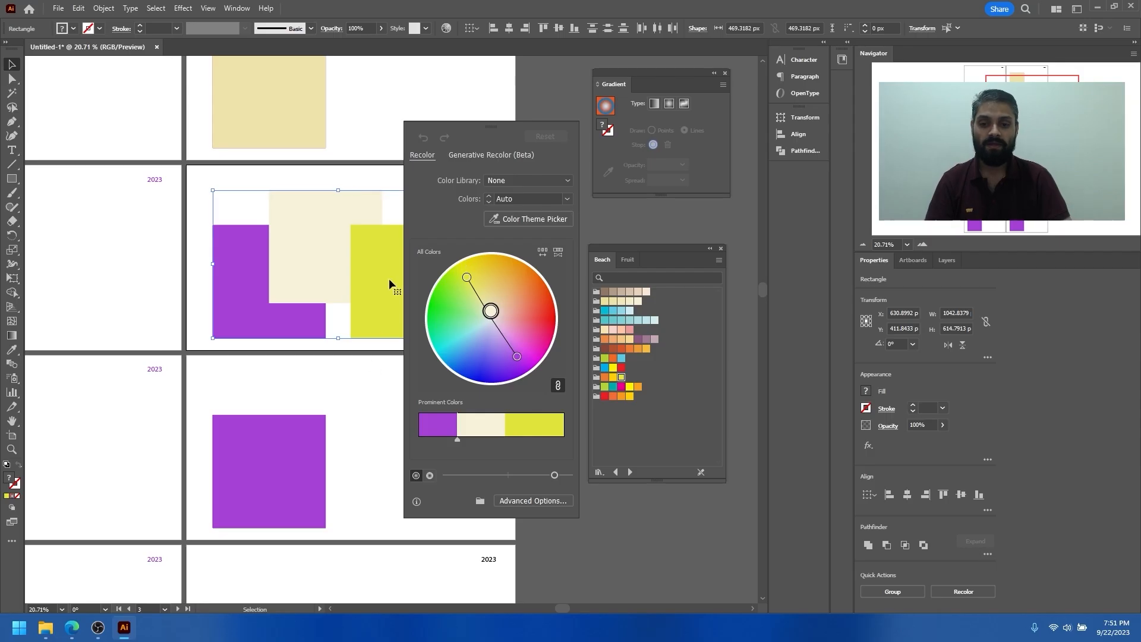
click(489, 154)
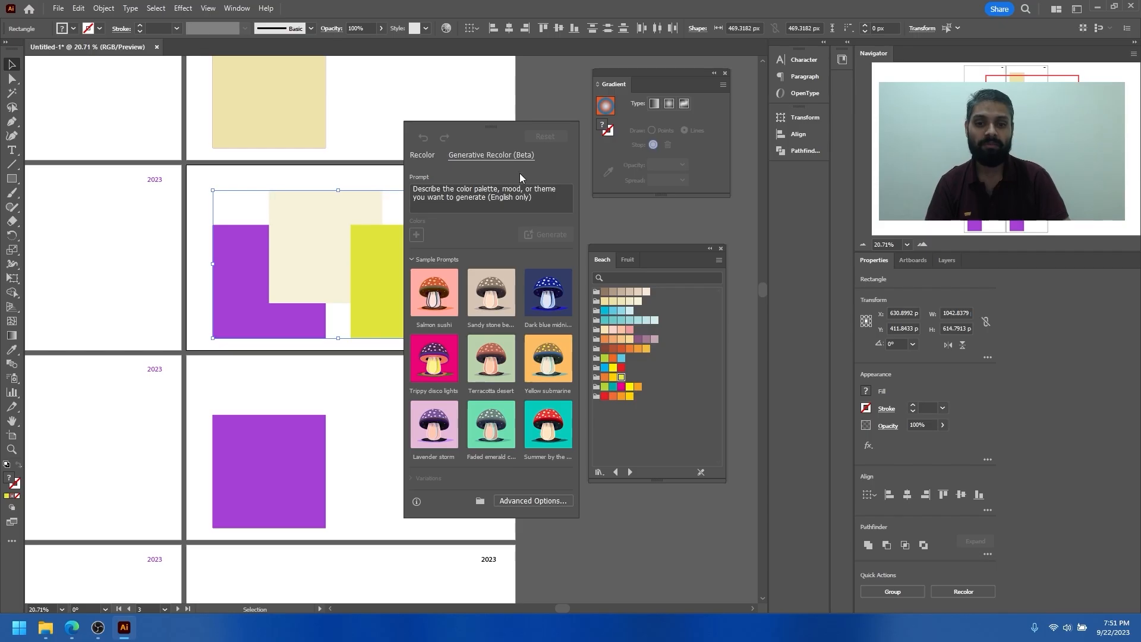
click(536, 198)
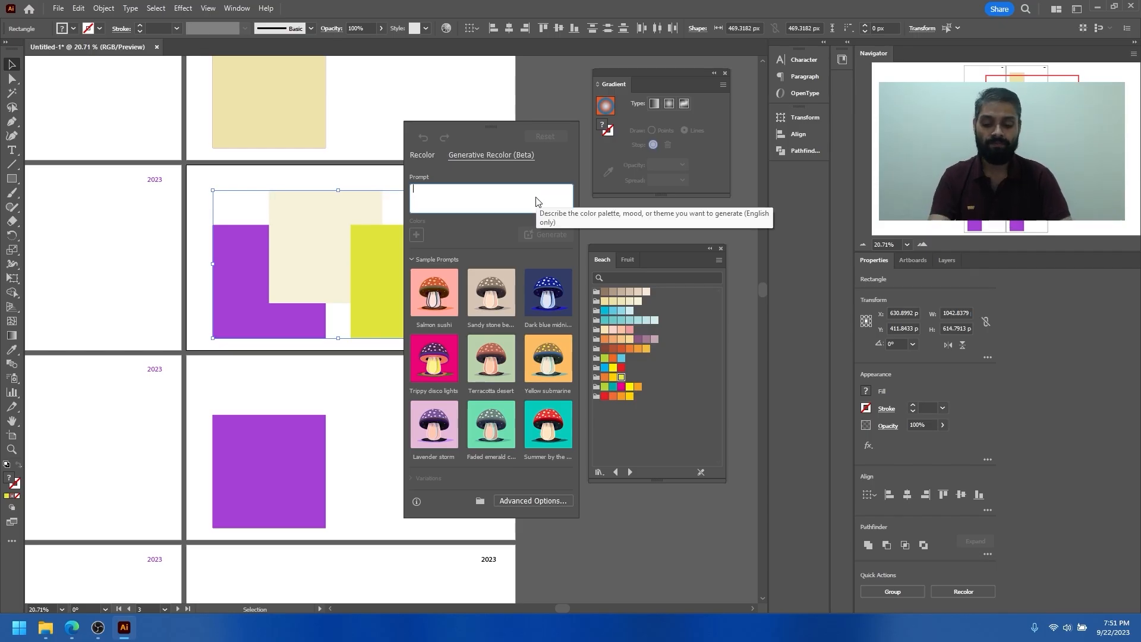
text(warm and futurrsitc)
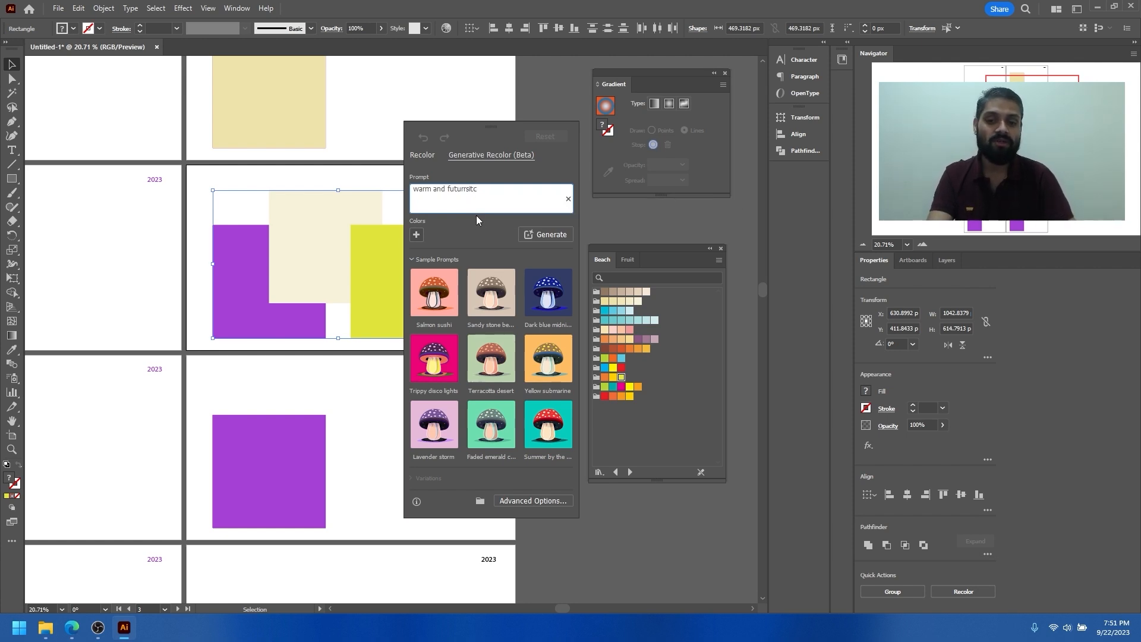
click(554, 235)
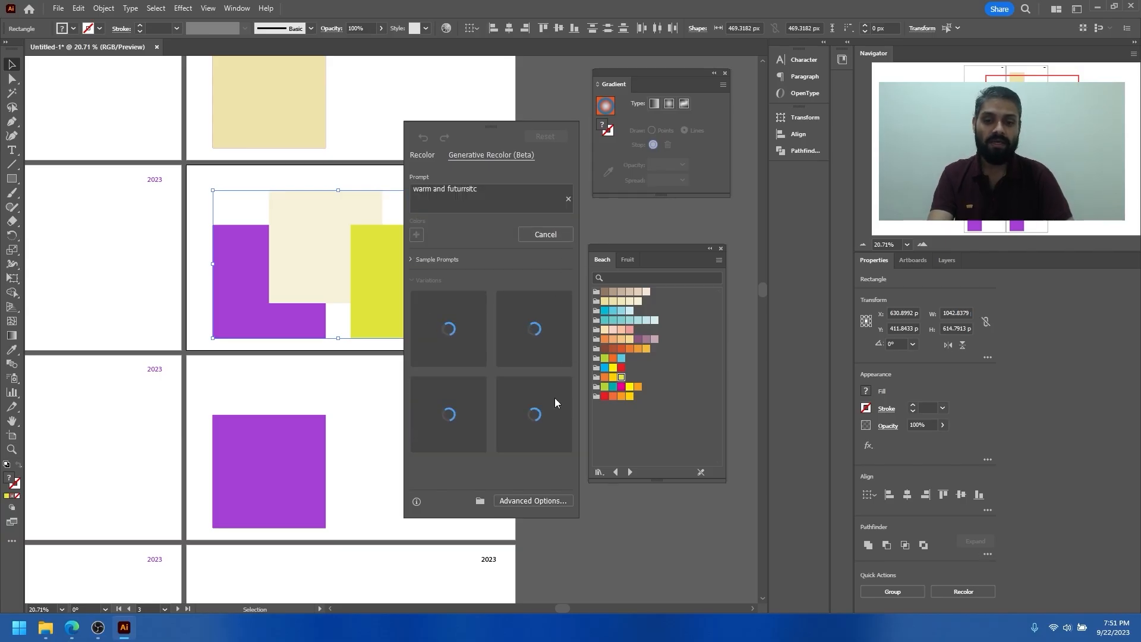
Try each of the four generated variations on the squares, finishing with the orange and yellow one, and keep the artwork uncovered.
drag(499, 126, 510, 94)
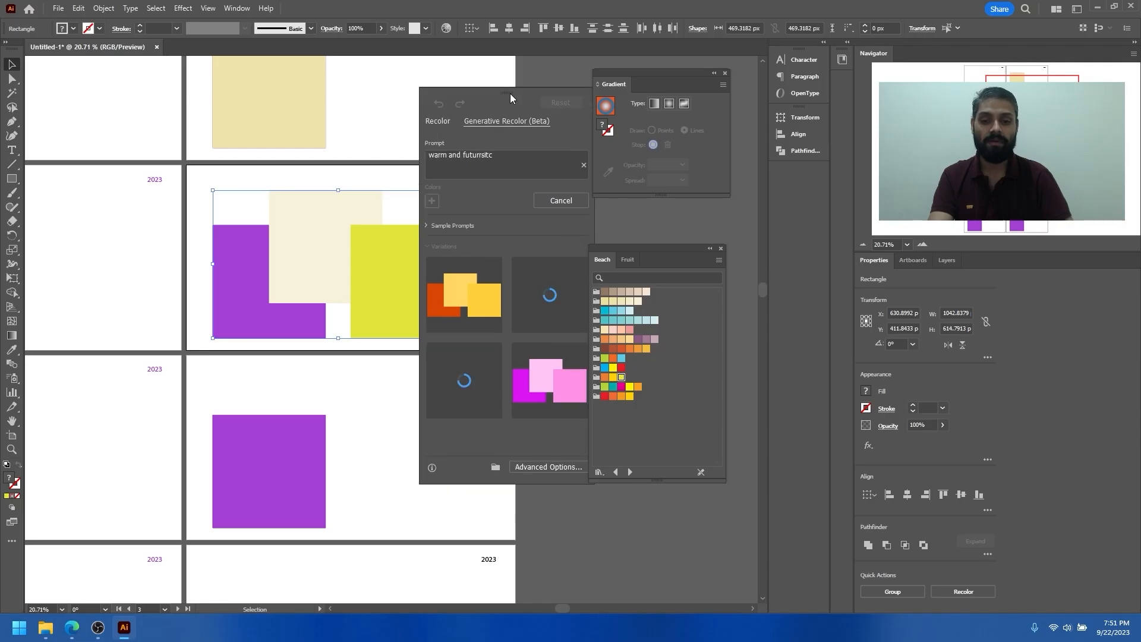
drag(671, 246, 729, 255)
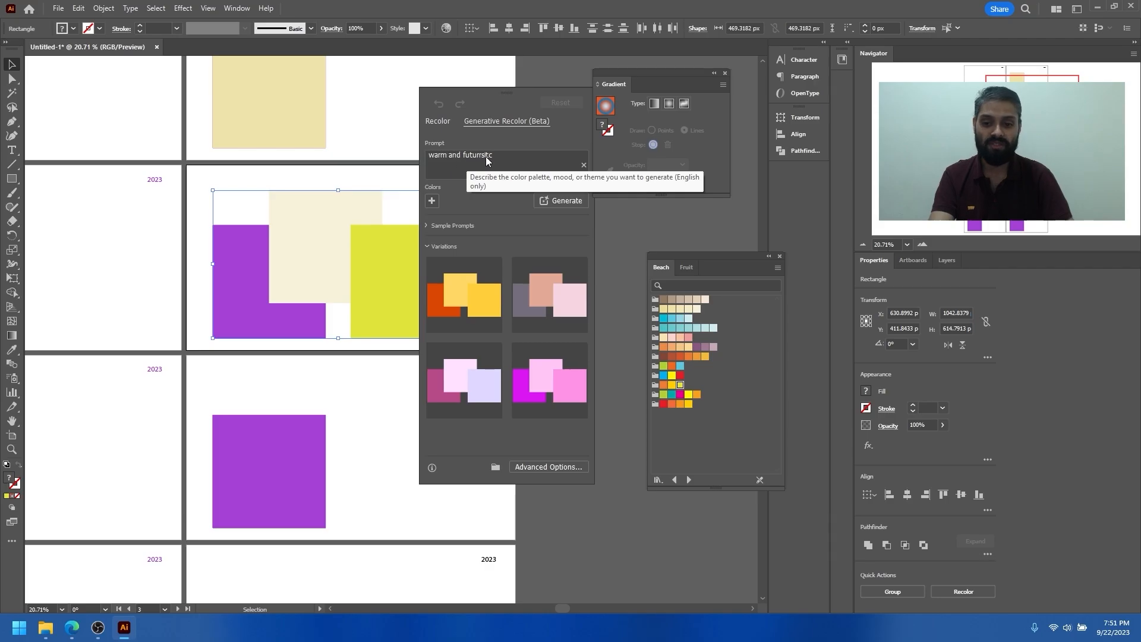
click(478, 378)
click(534, 372)
click(539, 298)
click(468, 295)
drag(522, 90, 585, 209)
drag(219, 186, 149, 163)
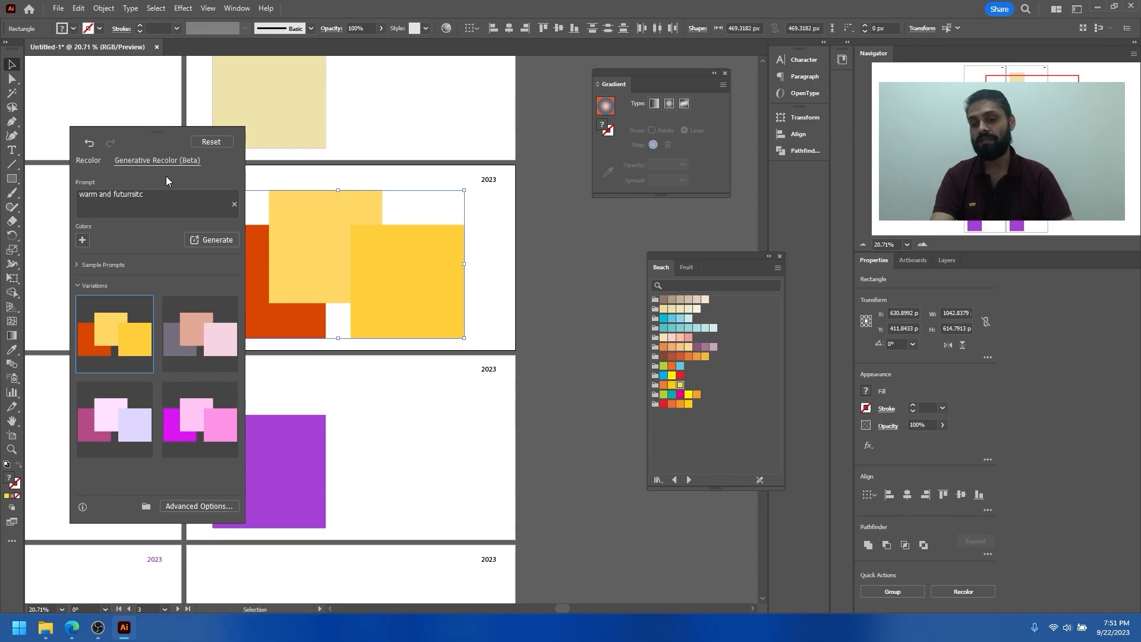
Limit the recolouring of the three squares to 3 colours and the Dark color library.
click(90, 163)
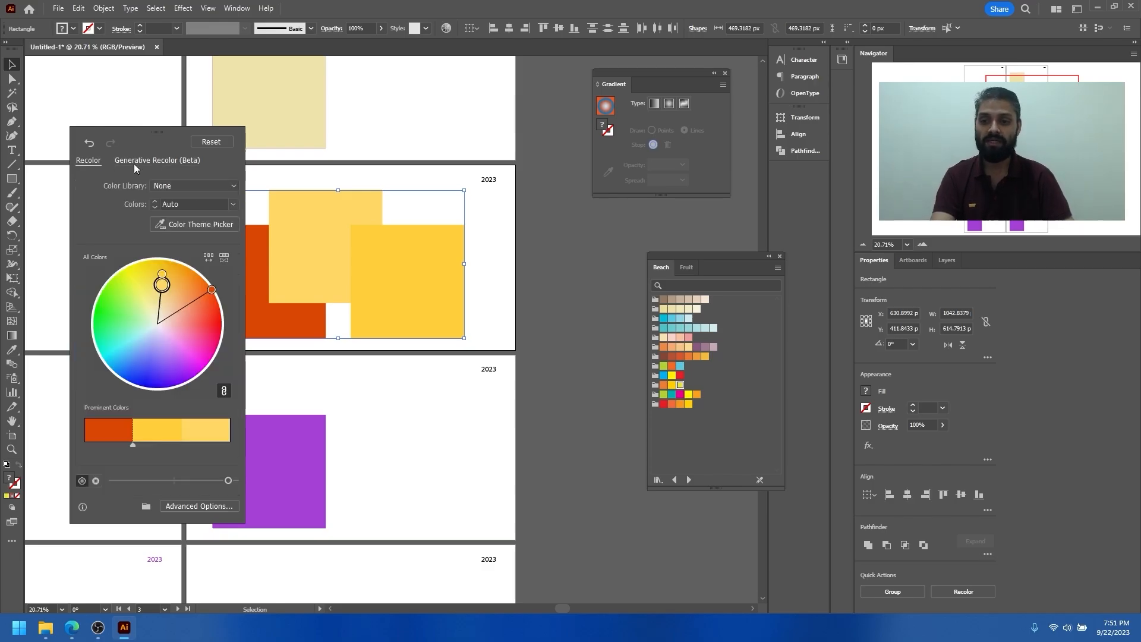
click(235, 204)
click(245, 254)
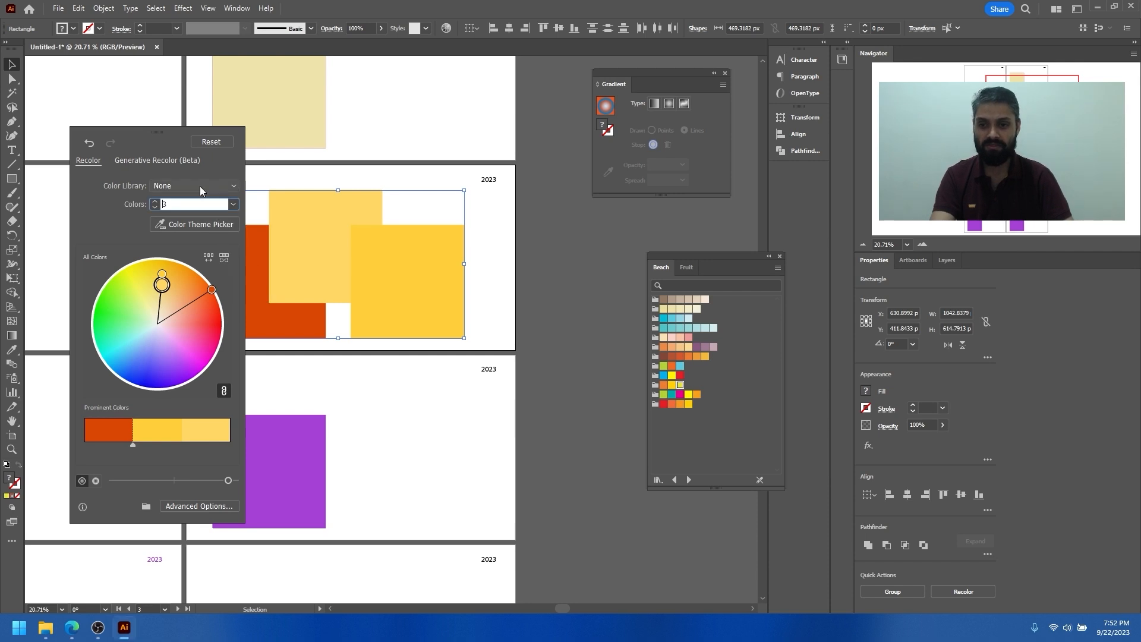
click(229, 187)
mouse_move(215, 286)
click(300, 310)
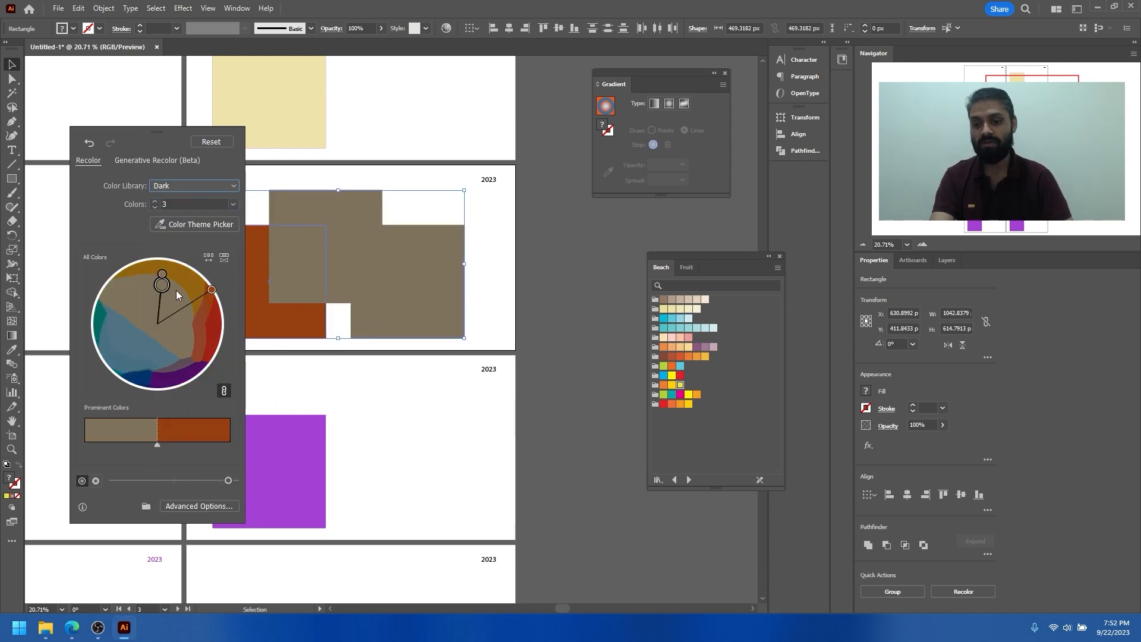
Recolour the three squares with the beige square's colour using the Color Theme Picker.
click(205, 224)
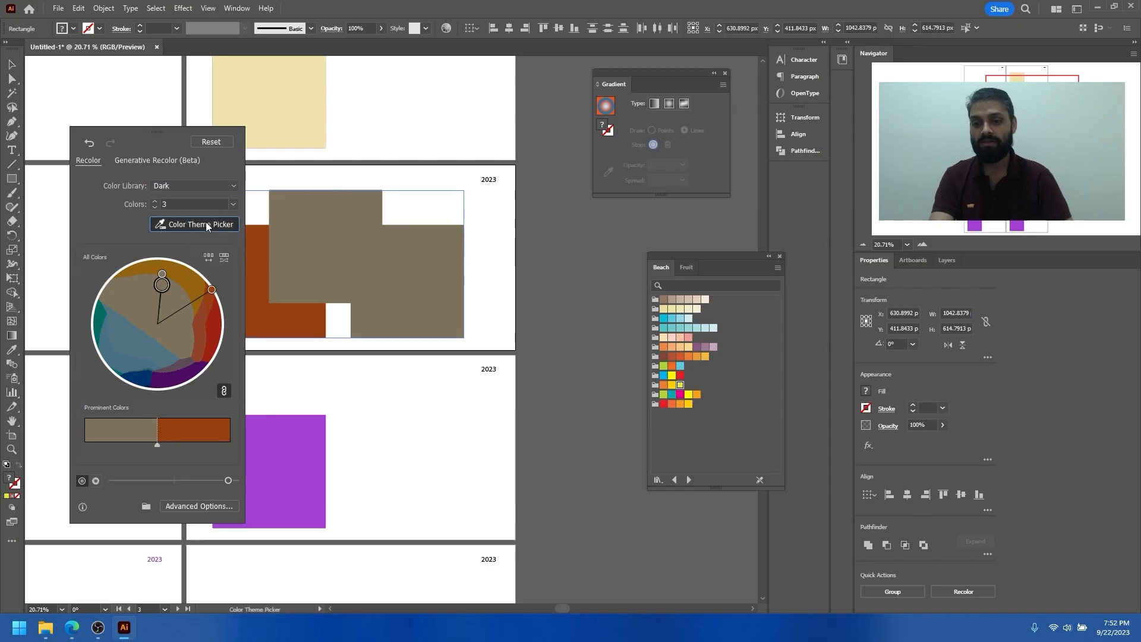
click(306, 100)
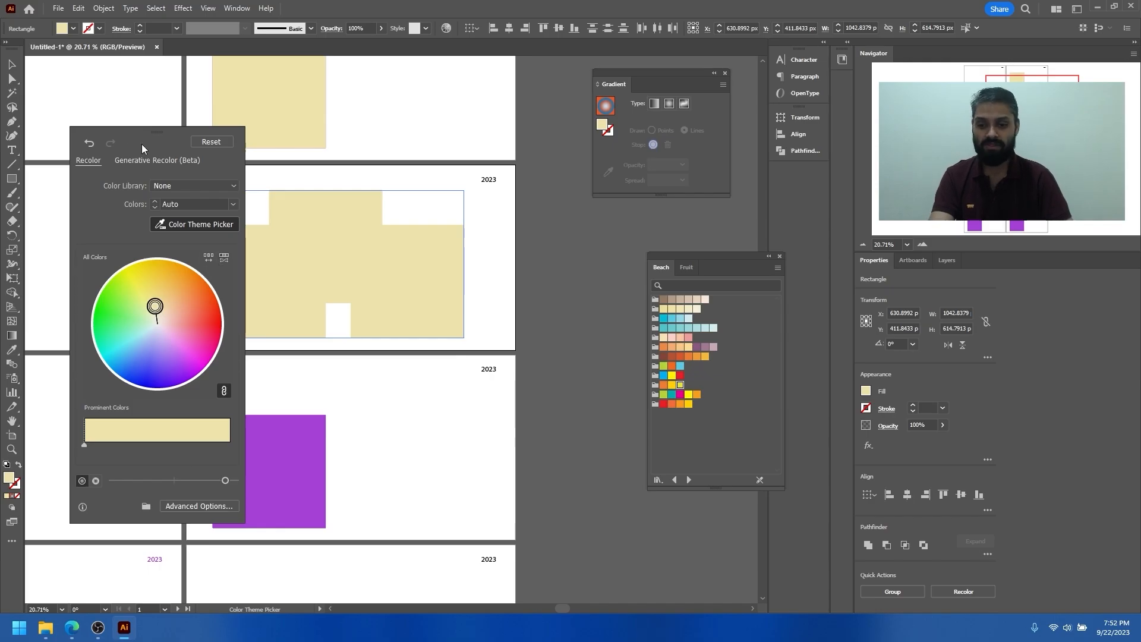
drag(127, 129, 310, 157)
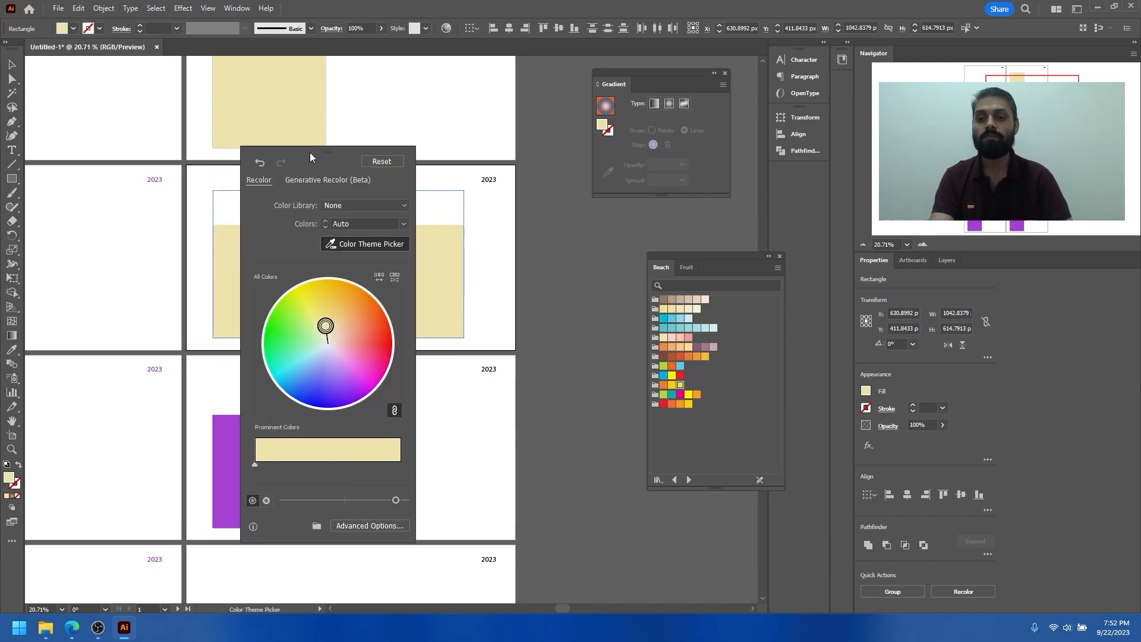
Undo the last three recolouring changes, back to the grey, peach and pink variation, and uncover the squares.
click(258, 163)
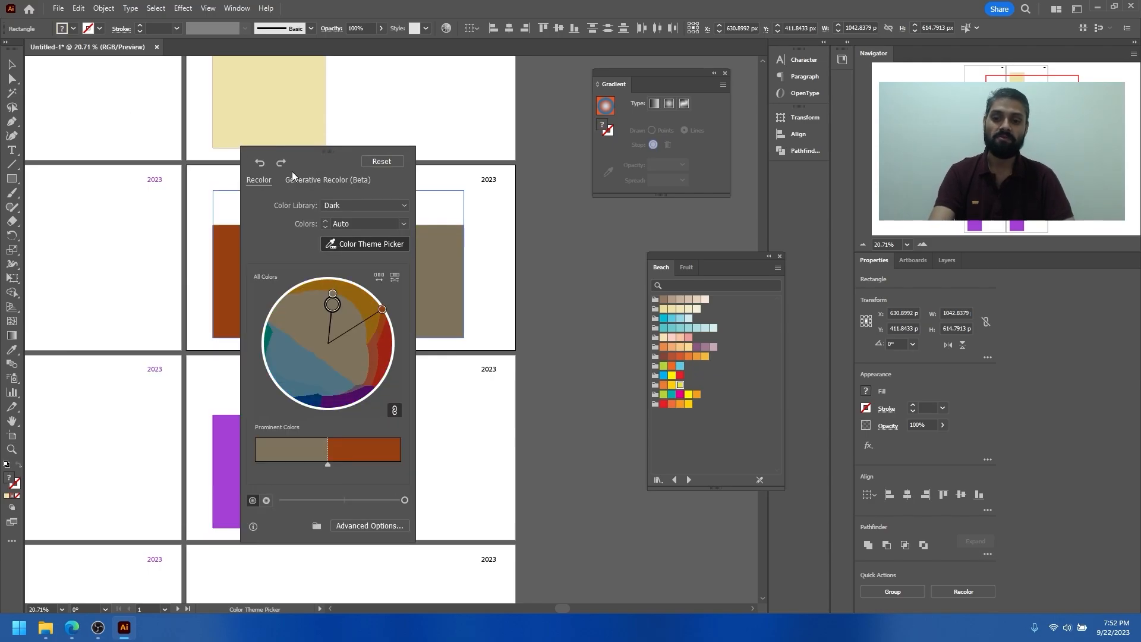
click(262, 166)
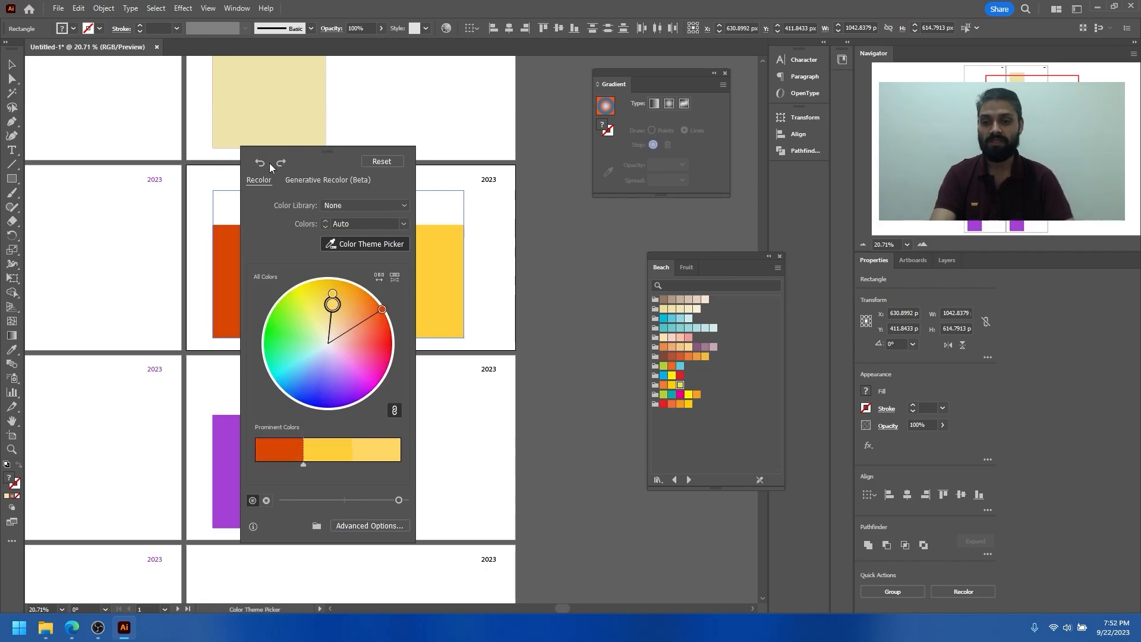
click(259, 164)
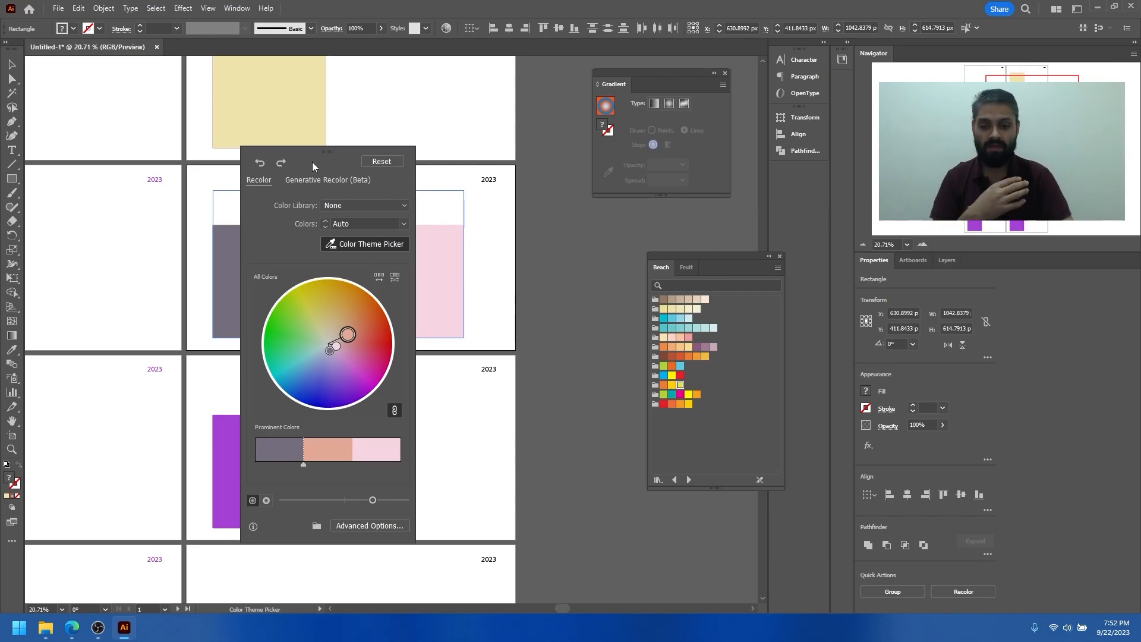
drag(332, 152, 454, 150)
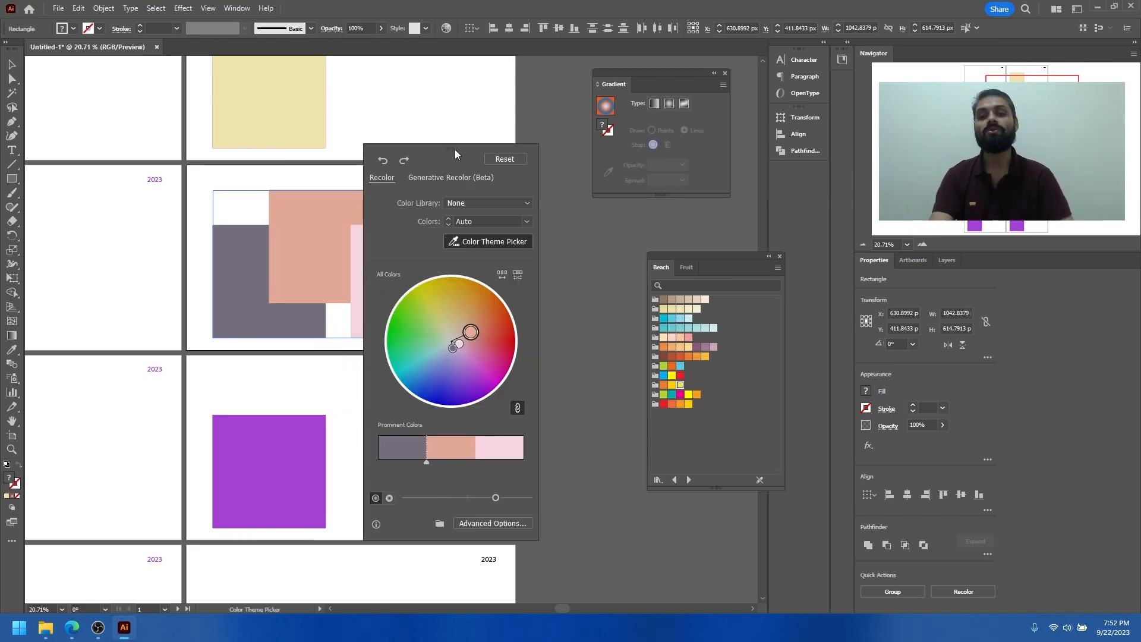